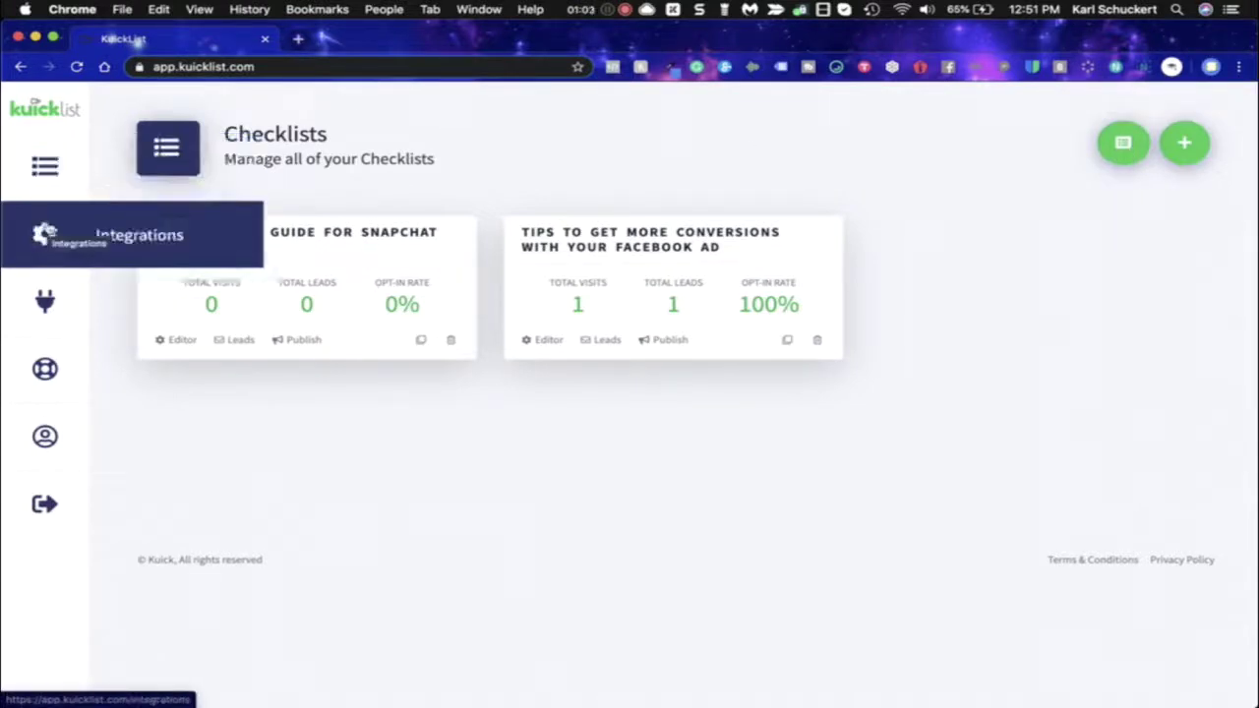
Sign back into KuickList with the saved credentials after heading to Integrations
click(45, 234)
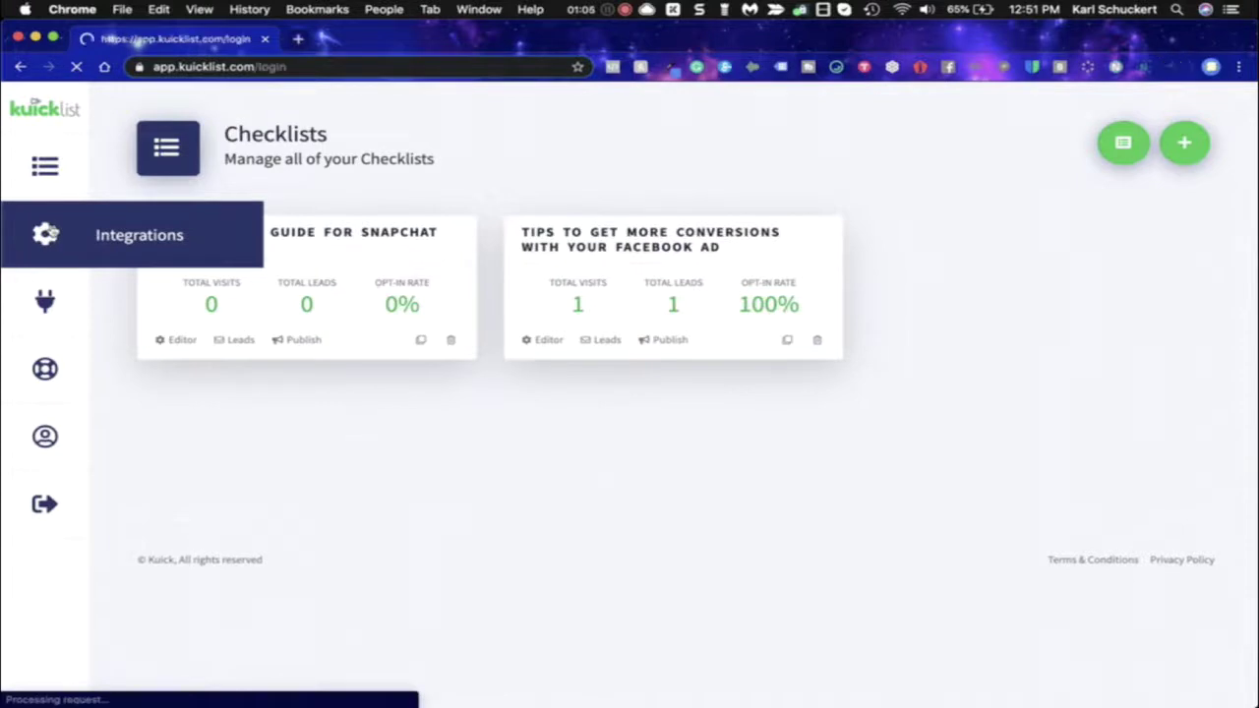
key(Return)
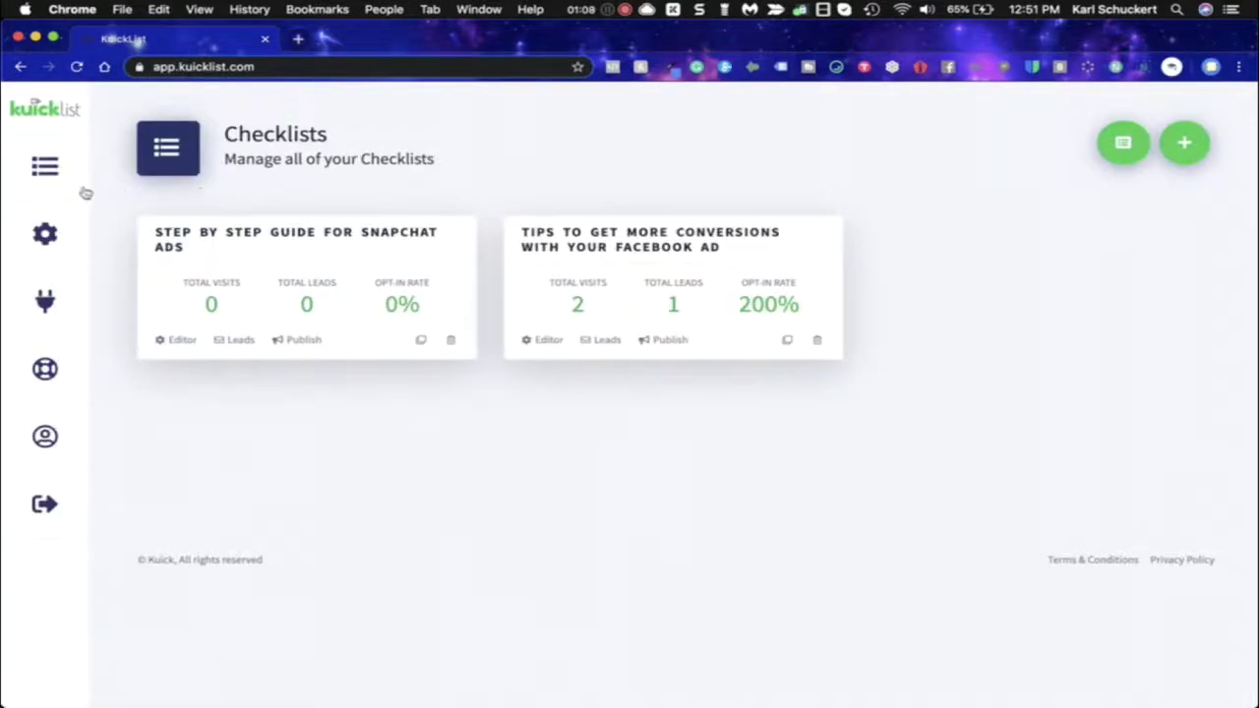
click(46, 234)
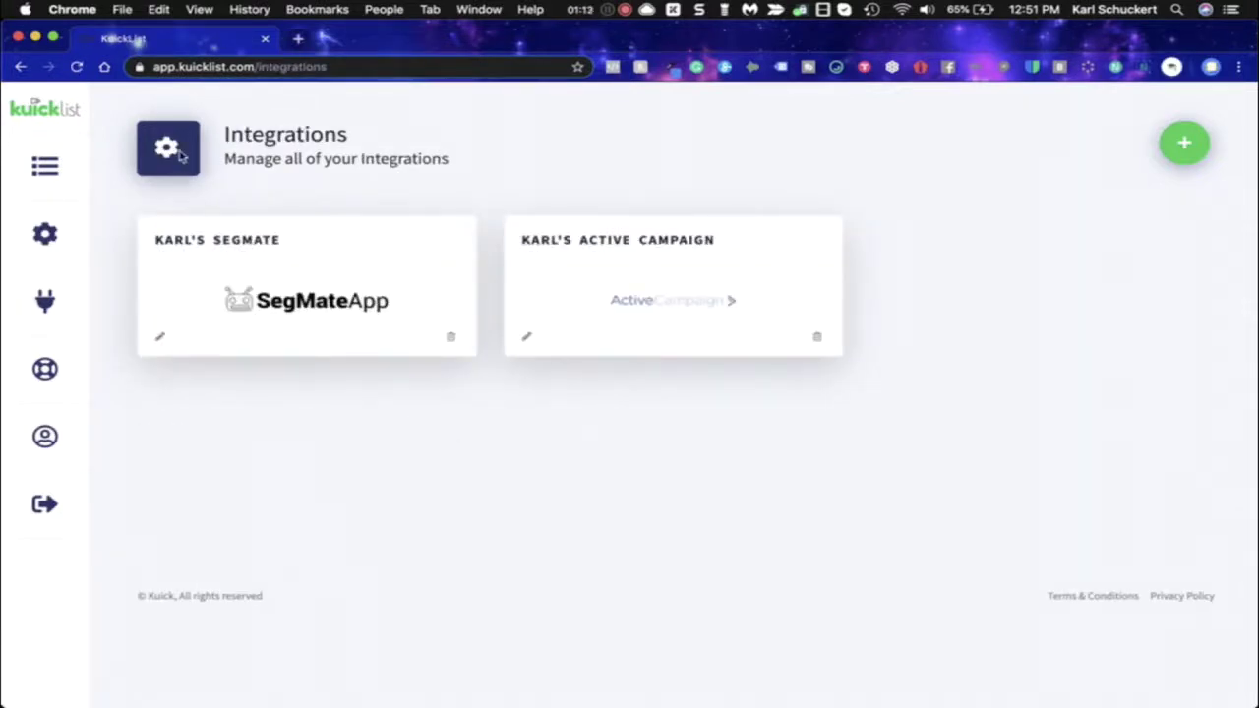
click(1185, 145)
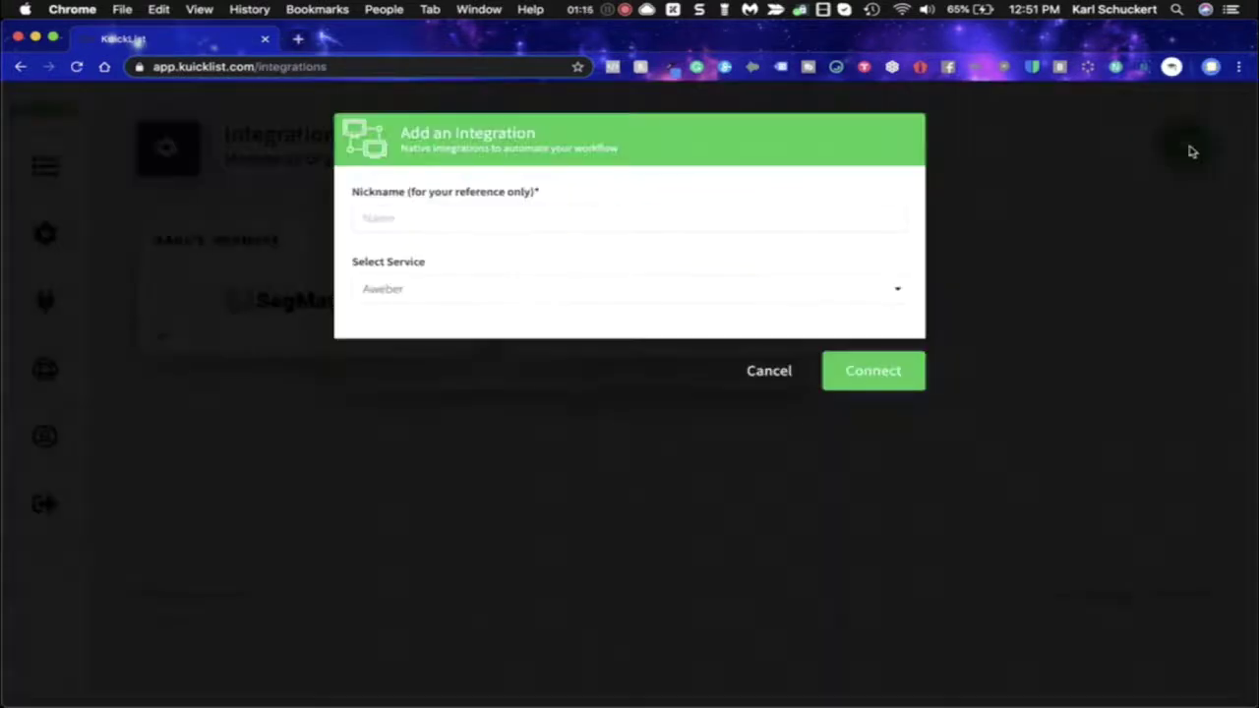
click(518, 214)
click(632, 192)
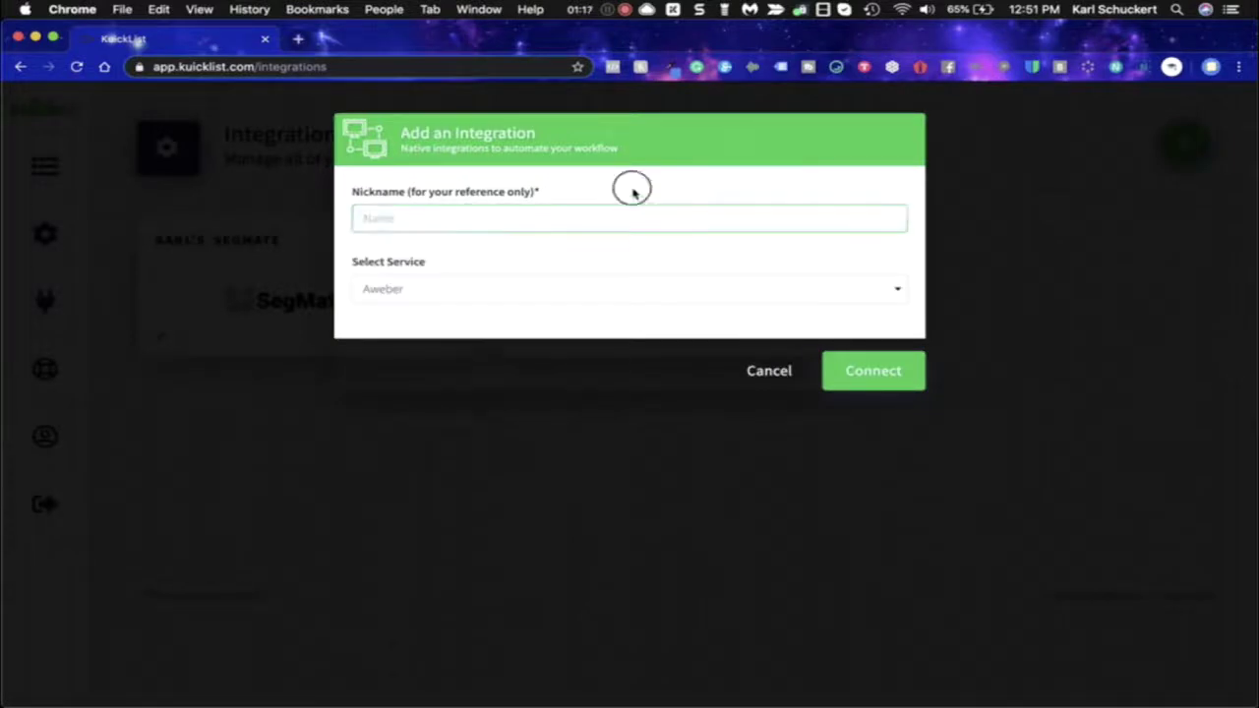
click(520, 295)
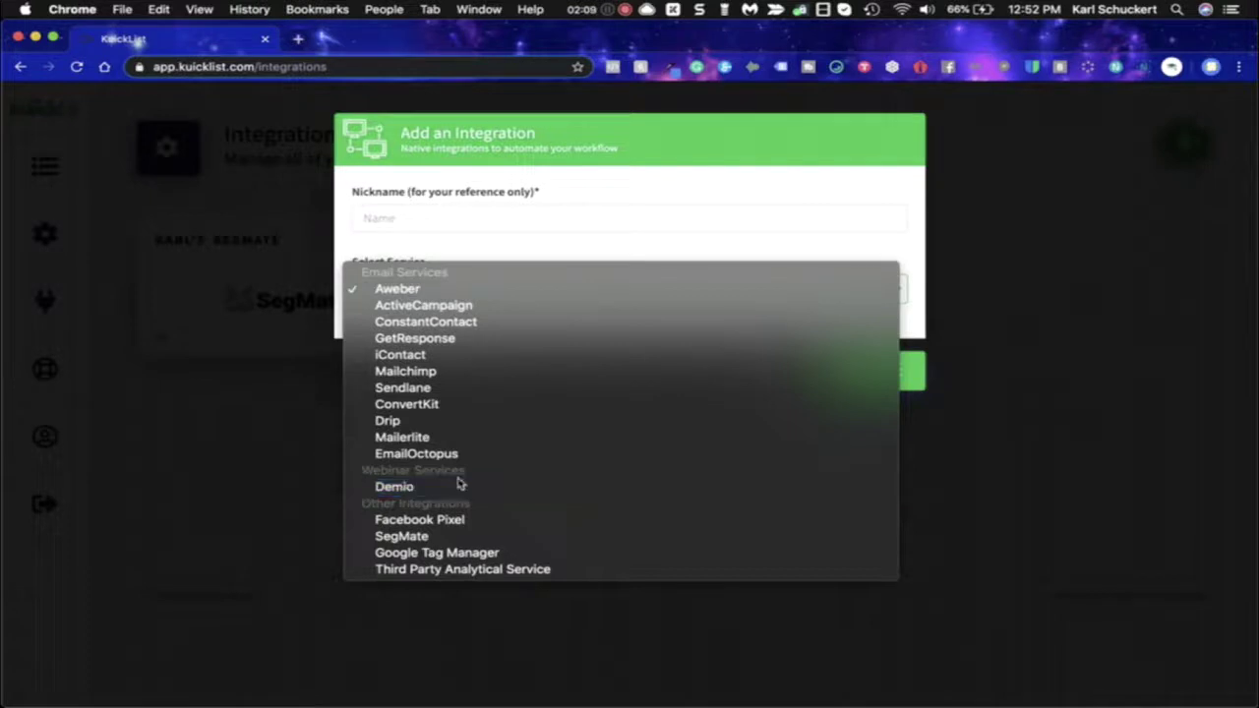
click(650, 157)
click(769, 371)
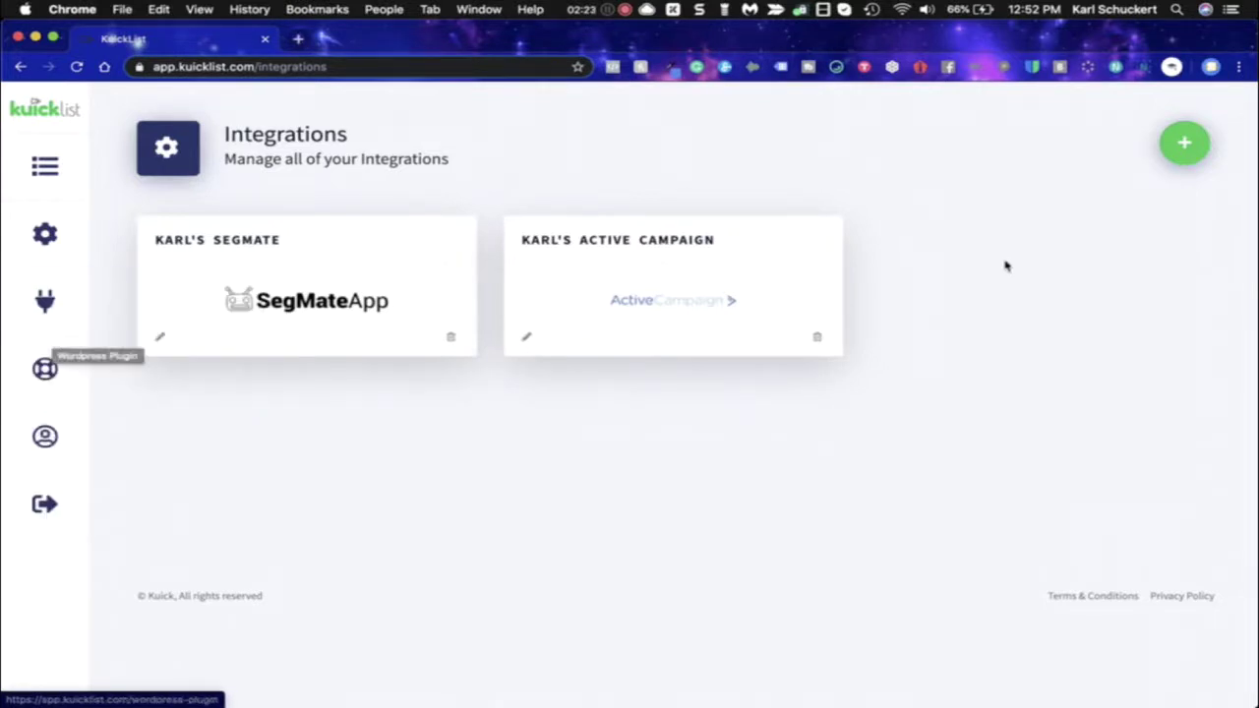
Copy the premade 'Designing A Successful Strategy For Content Marketing' template into the account
click(44, 160)
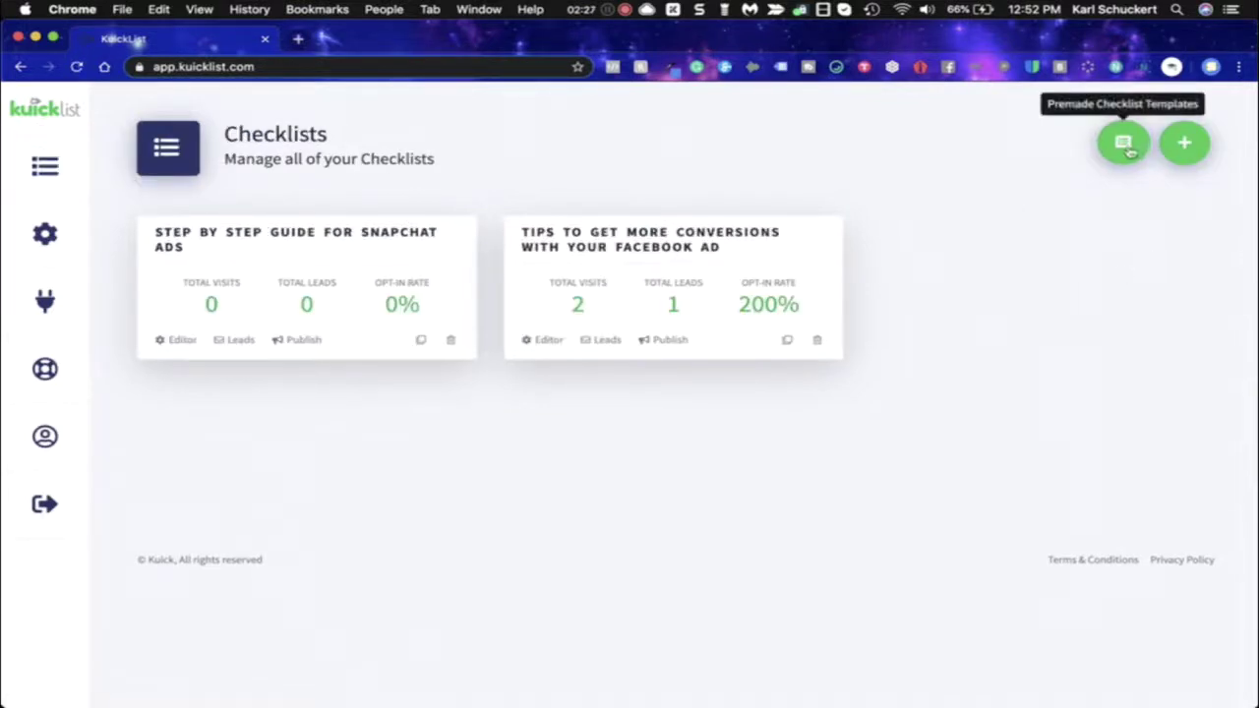
click(1125, 144)
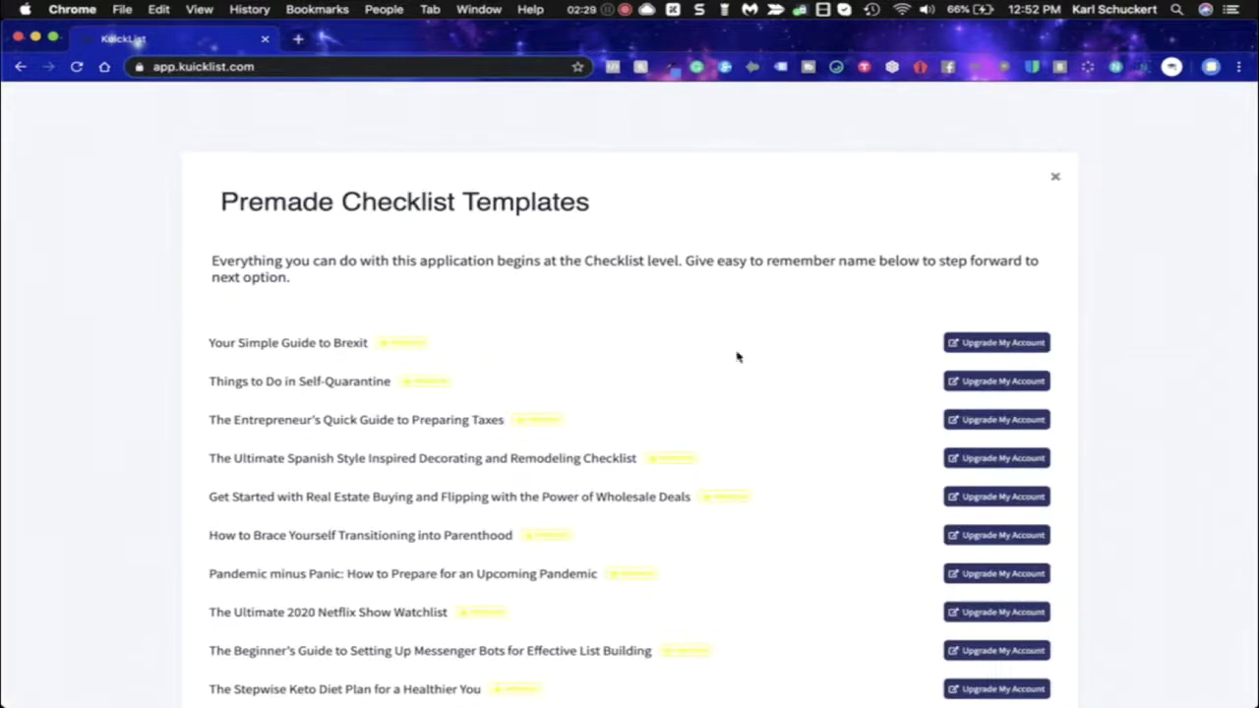
scroll(724, 442, down, 2)
scroll(731, 442, down, 13)
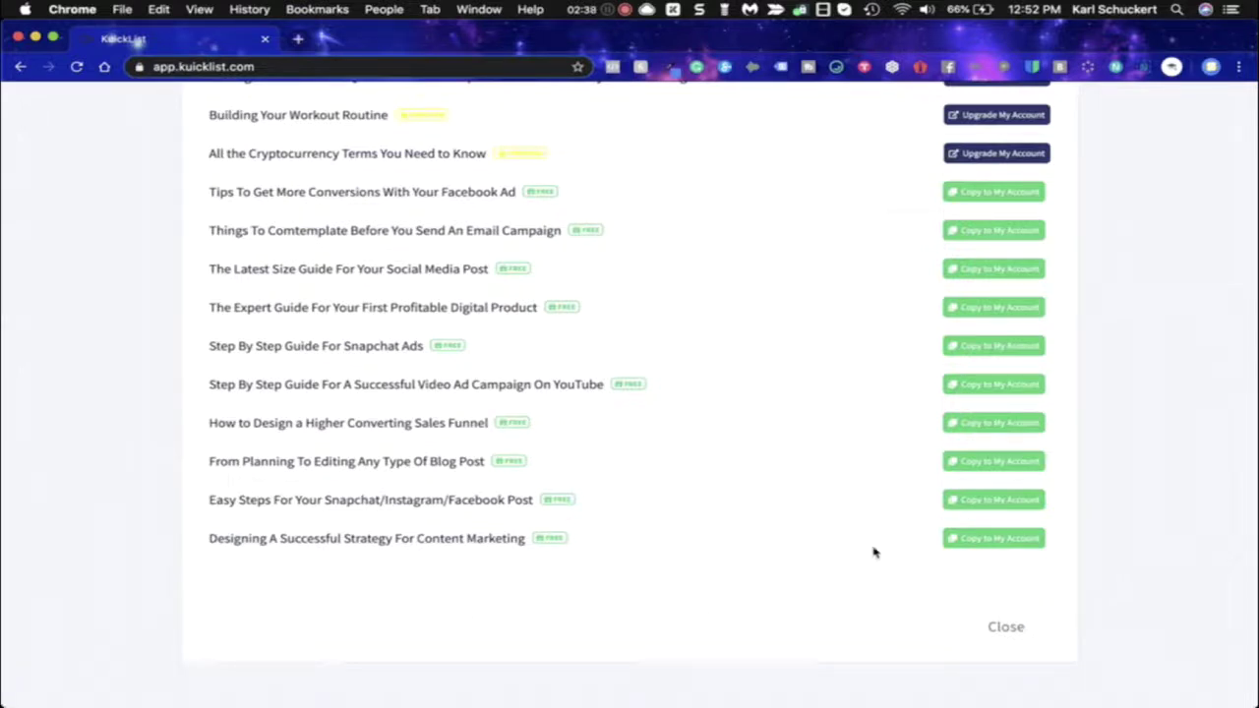
click(988, 542)
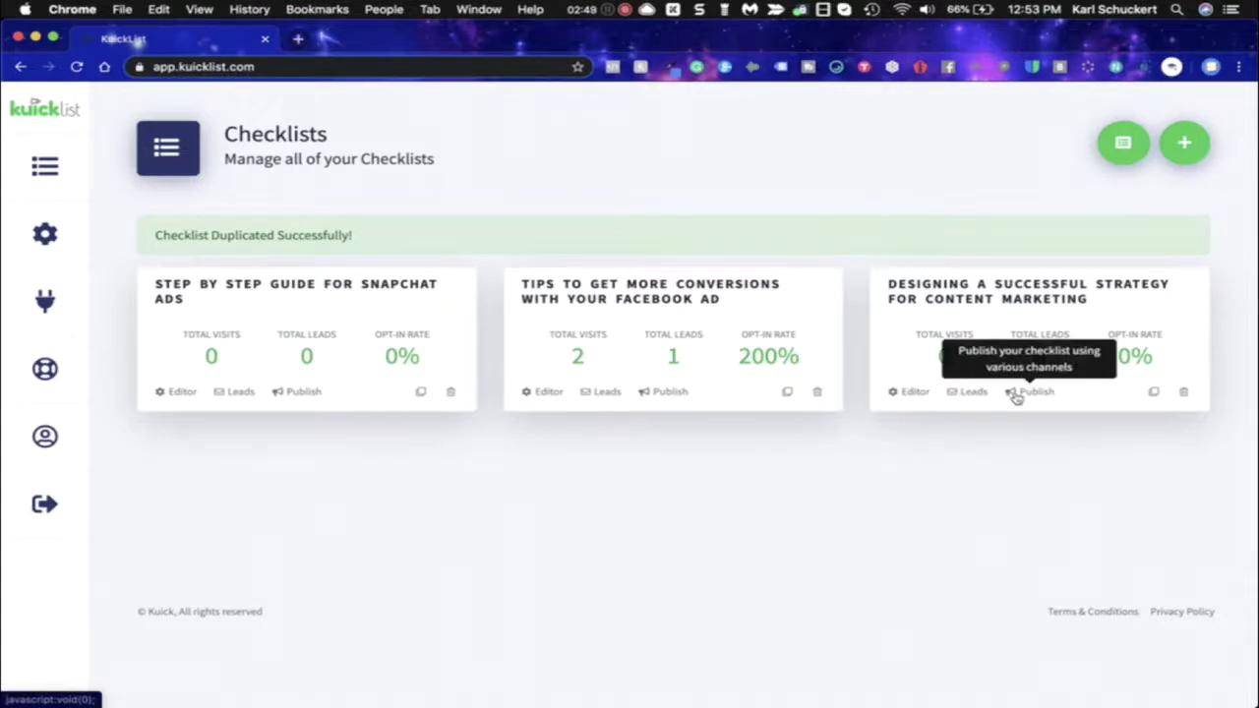
click(1018, 393)
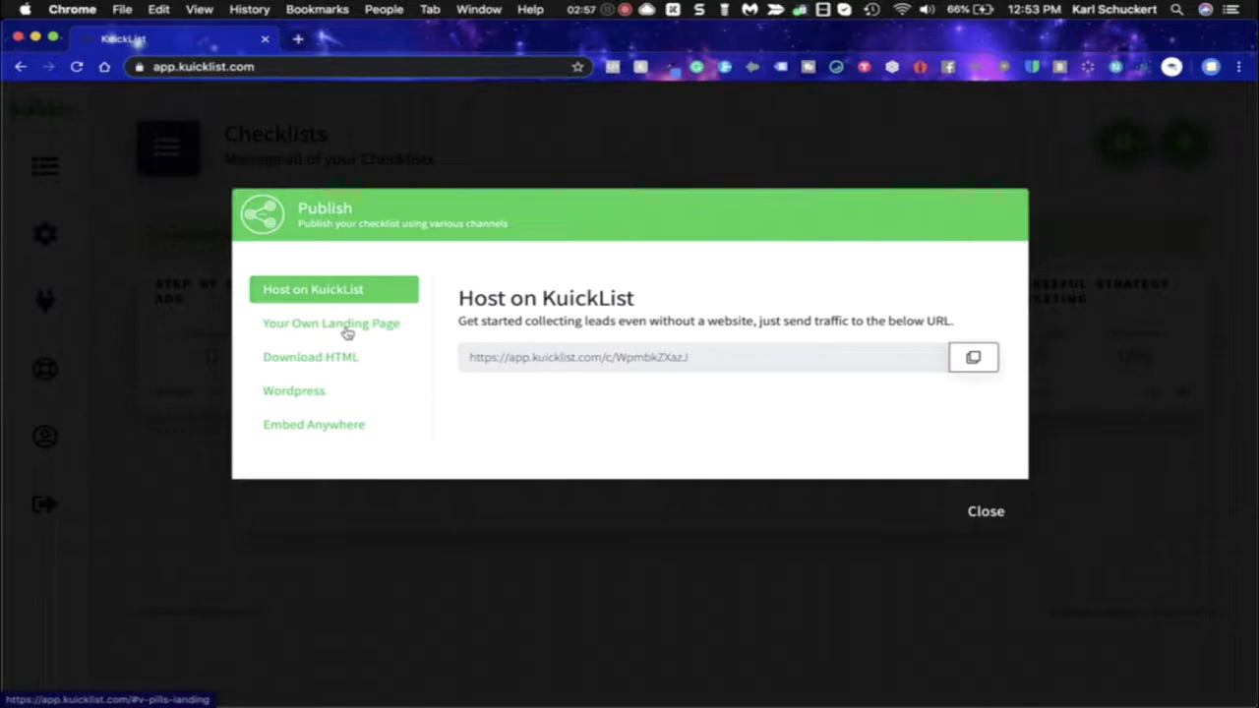
click(329, 331)
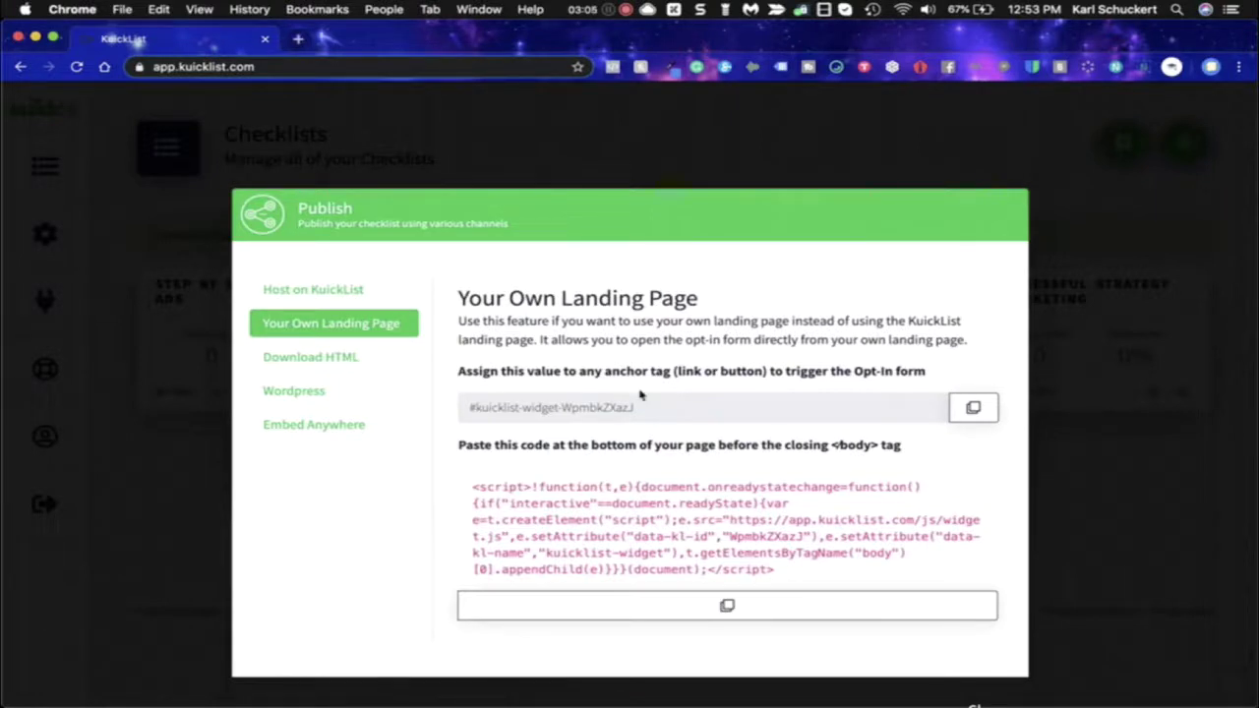
click(336, 364)
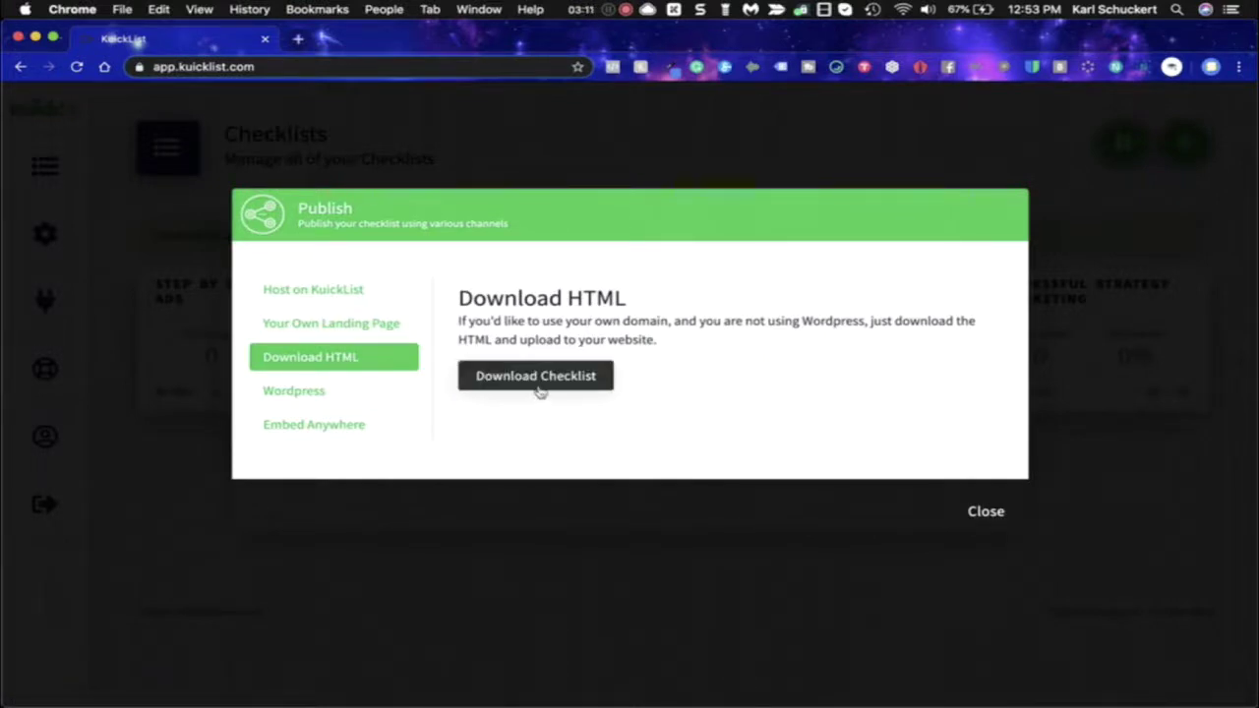
click(309, 394)
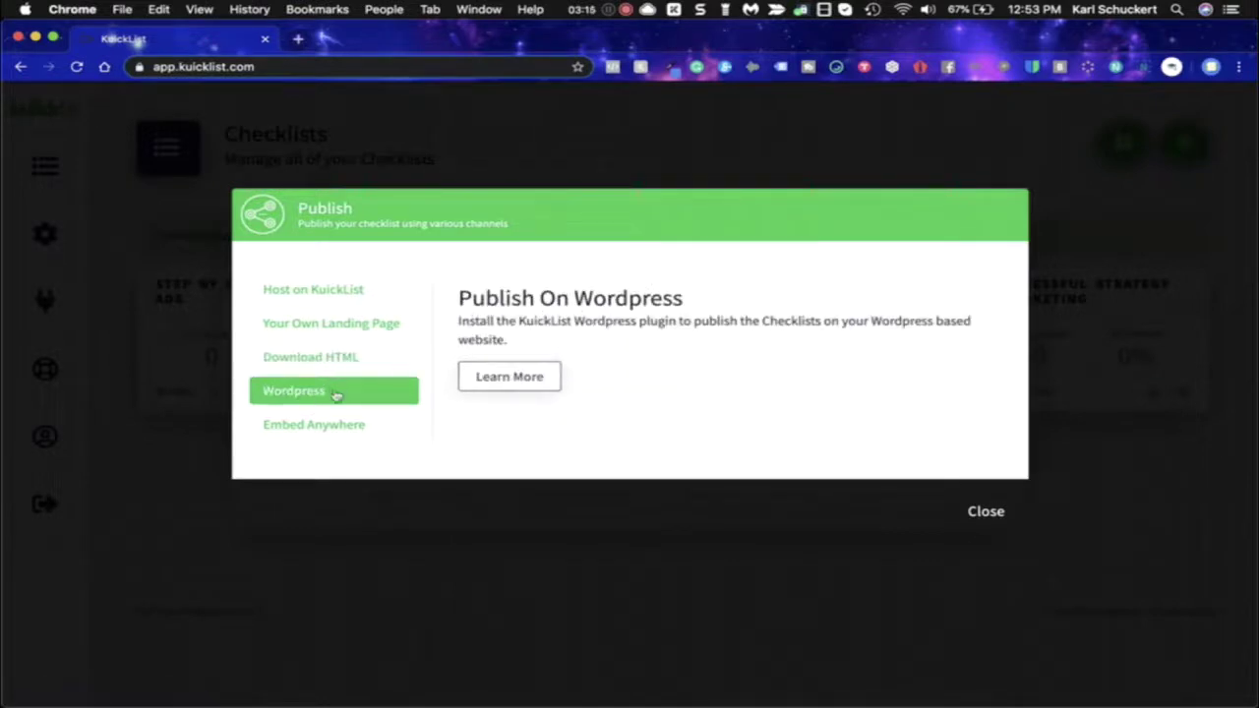
click(293, 429)
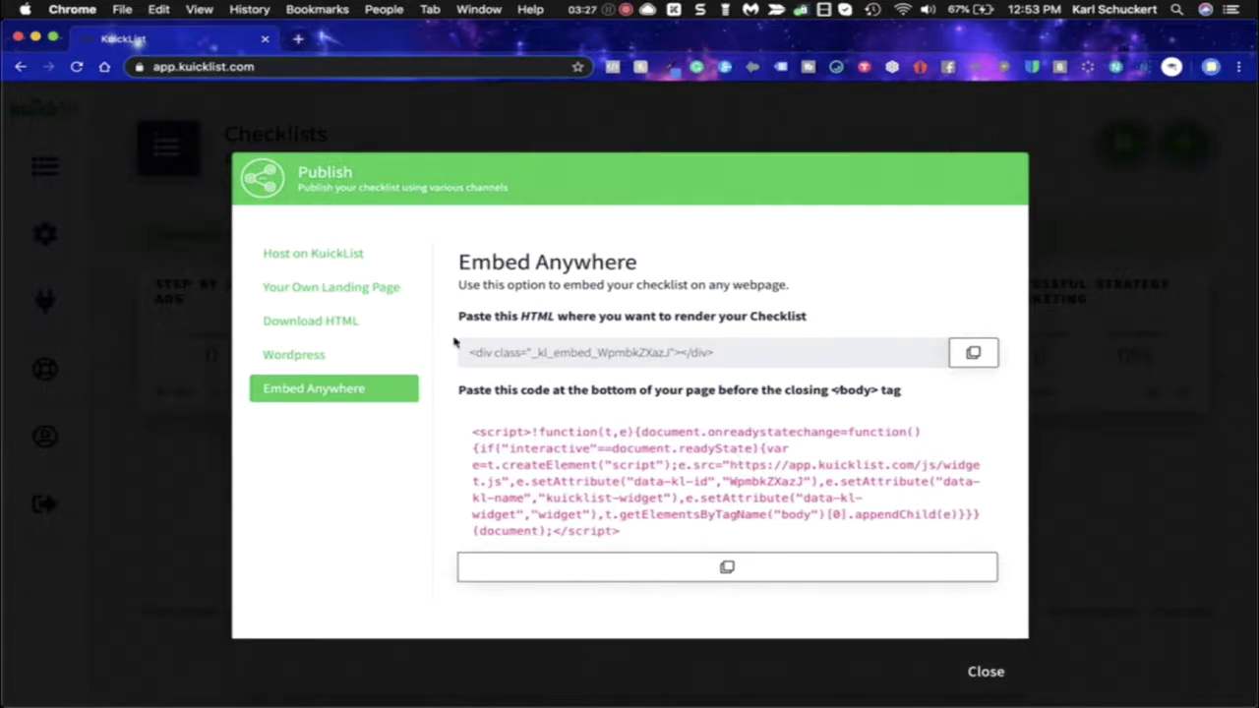
click(986, 671)
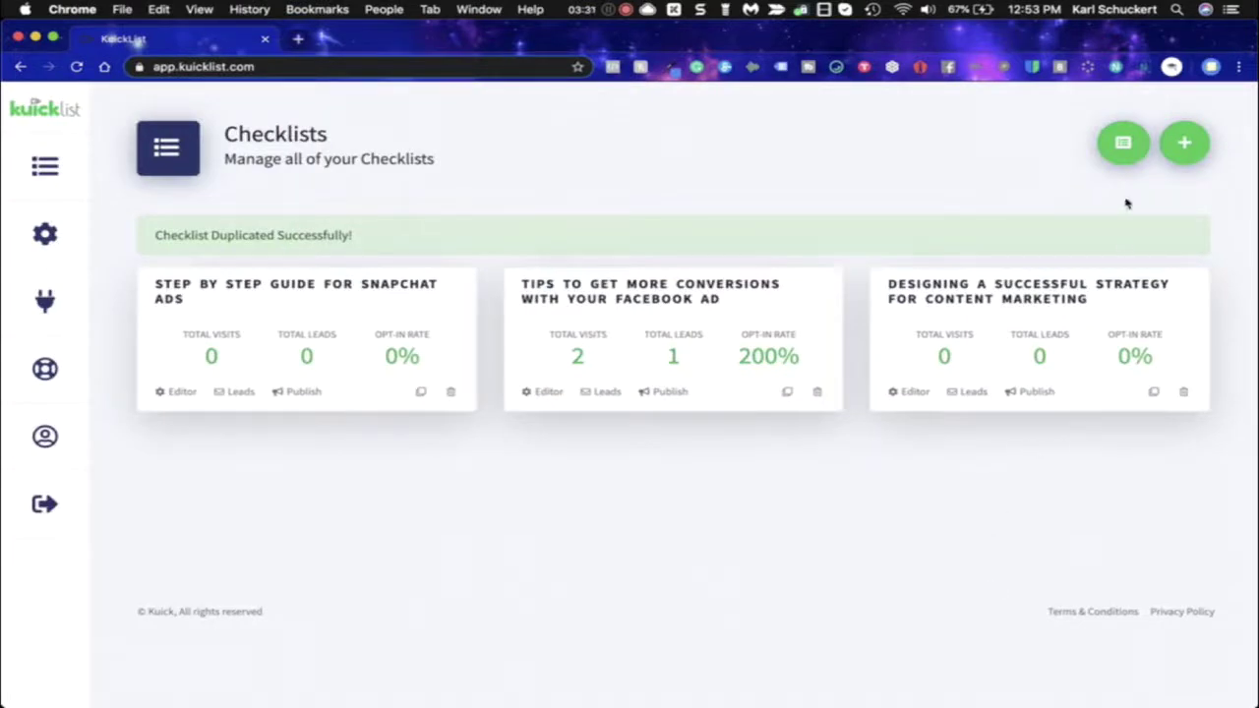
Open the content marketing checklist in the editor and preview it at tablet width
click(908, 392)
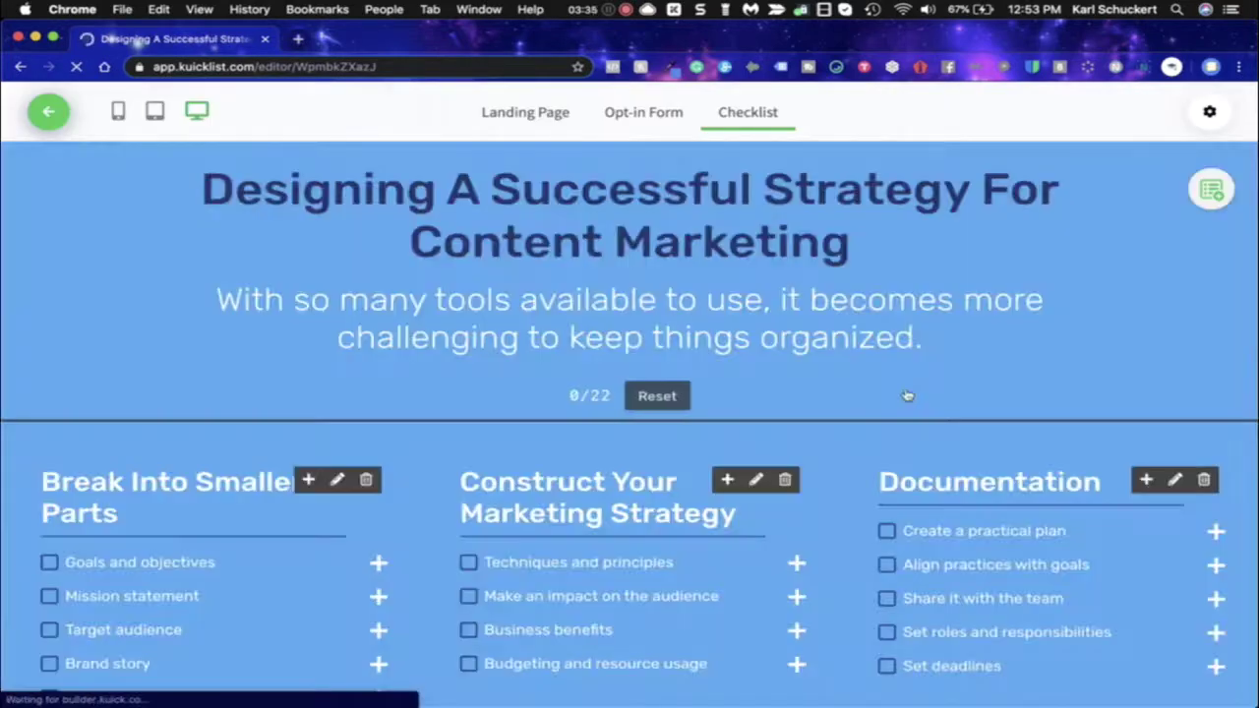
scroll(285, 418, down, 5)
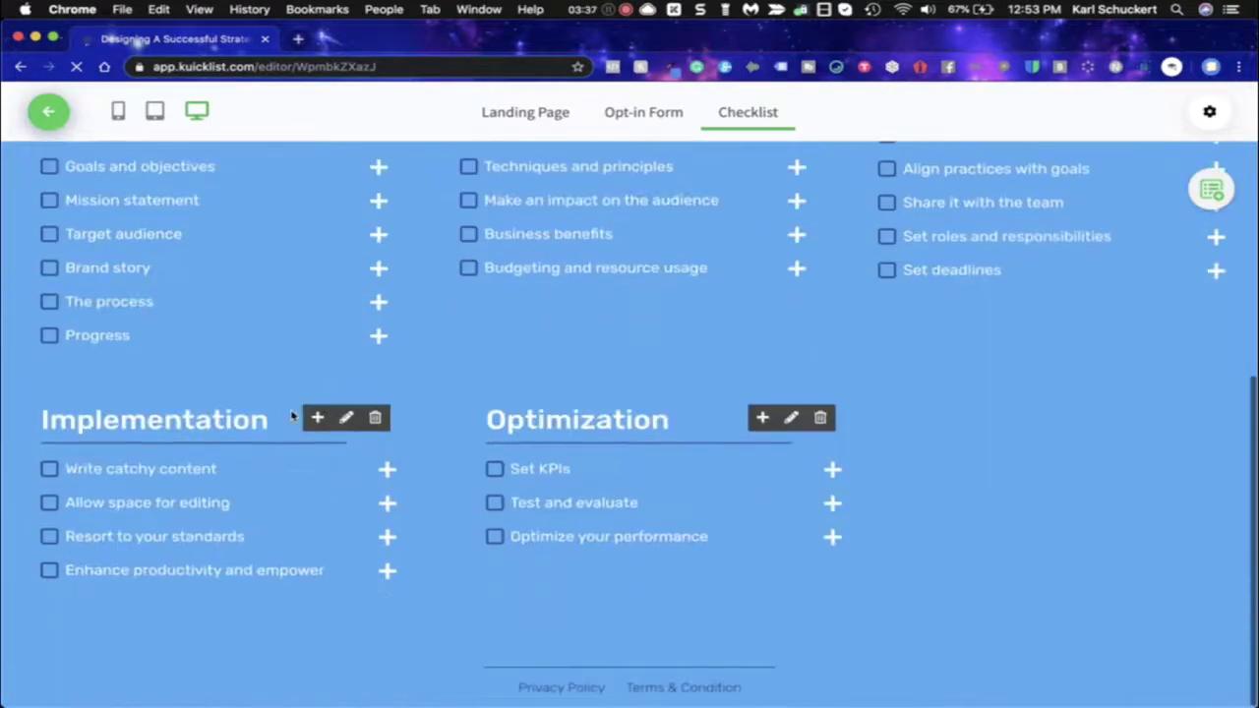
scroll(291, 418, up, 5)
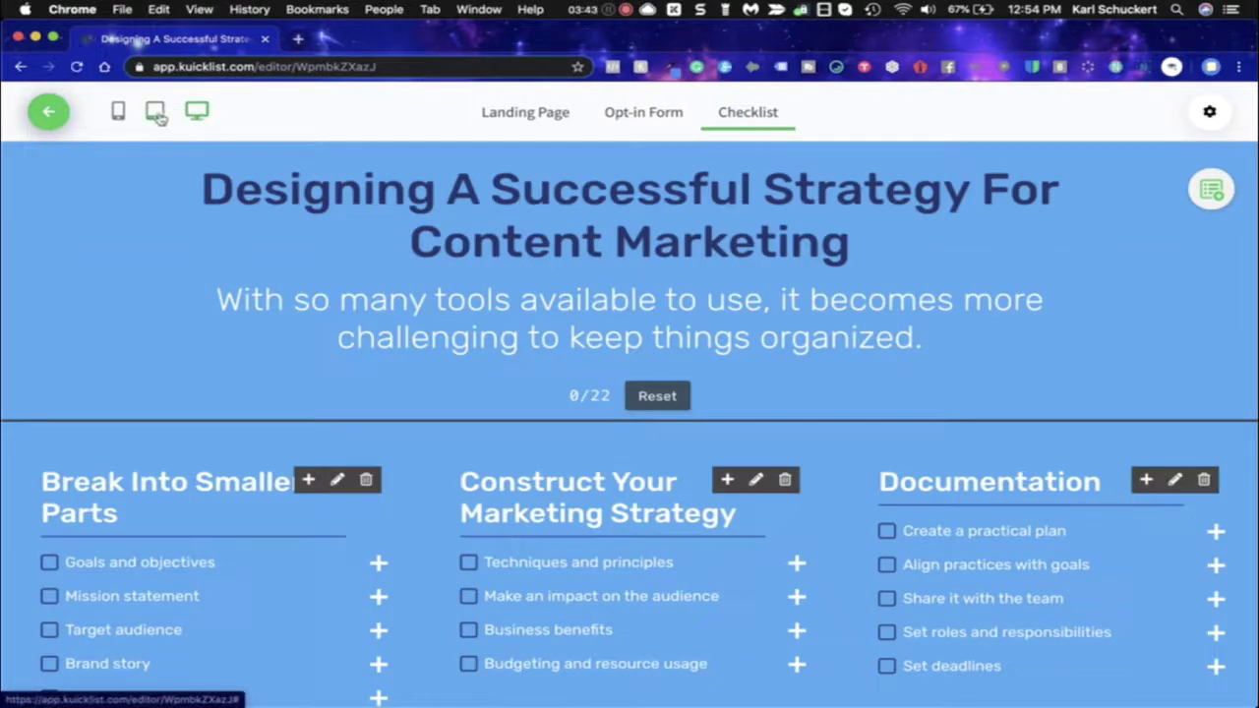
click(157, 115)
scroll(427, 497, down, 10)
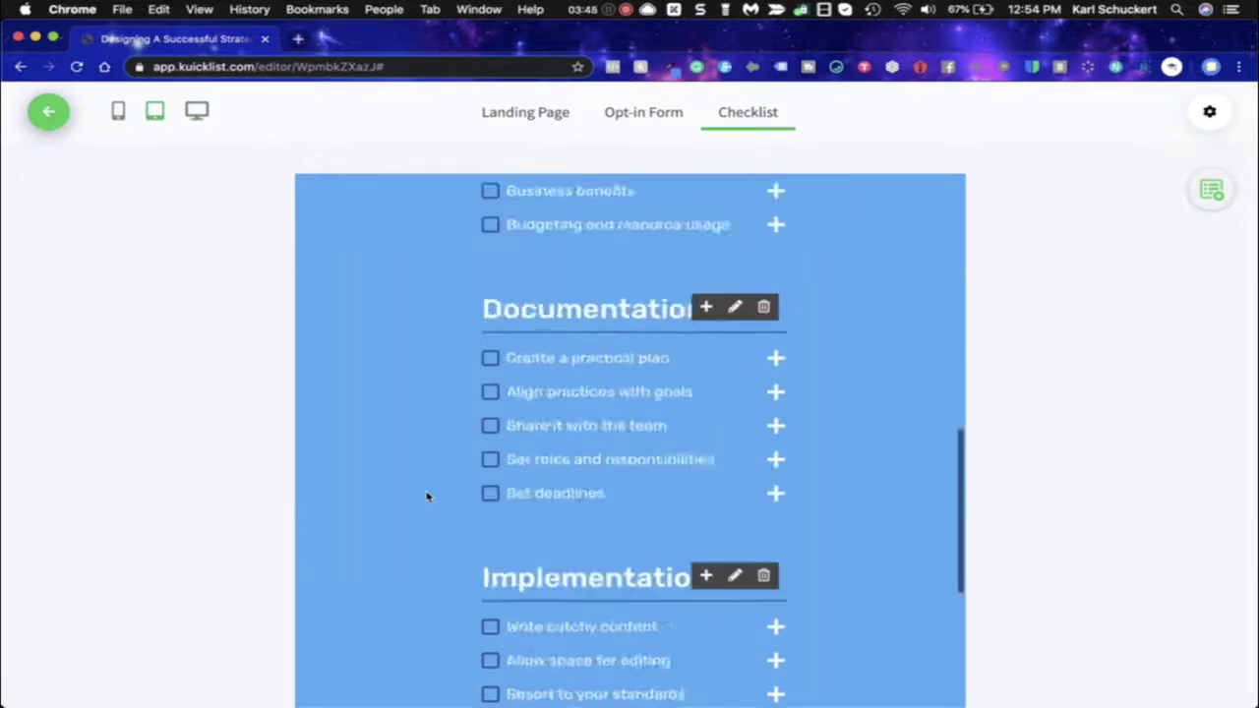
scroll(427, 497, up, 8)
Preview the checklist at mobile width, then return to desktop width
click(118, 112)
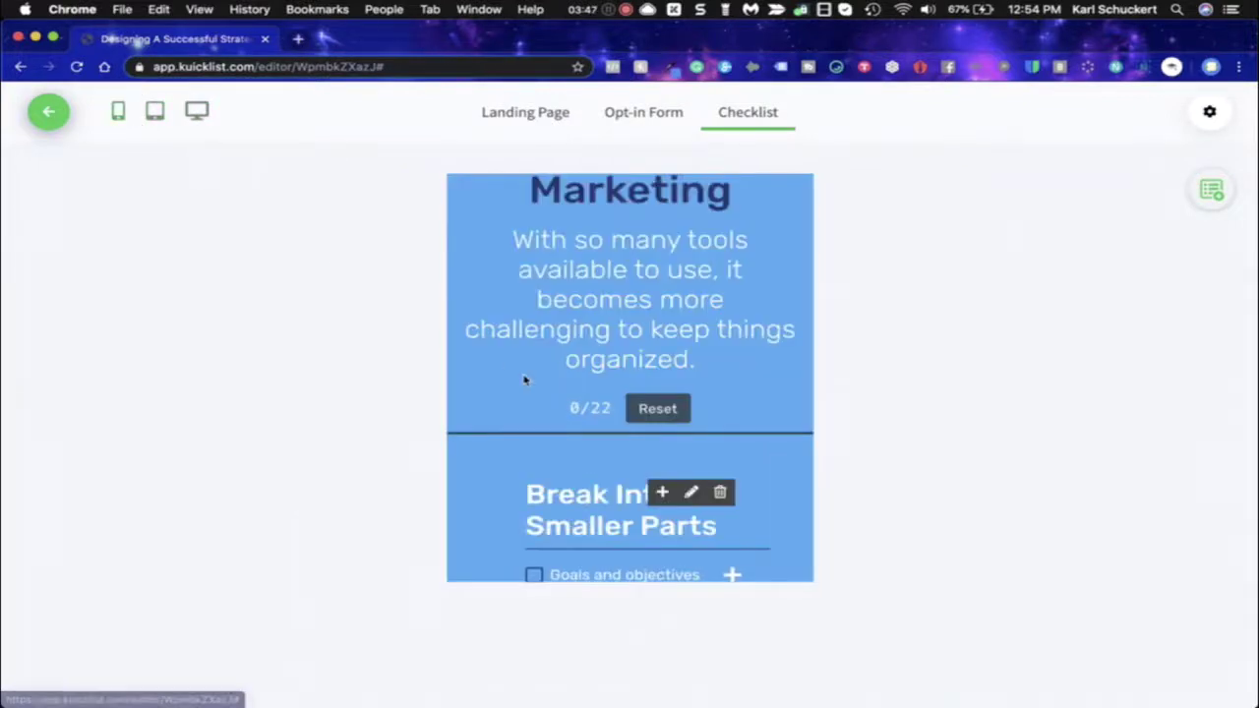
scroll(522, 377, up, 2)
scroll(522, 377, down, 4)
scroll(525, 380, down, 15)
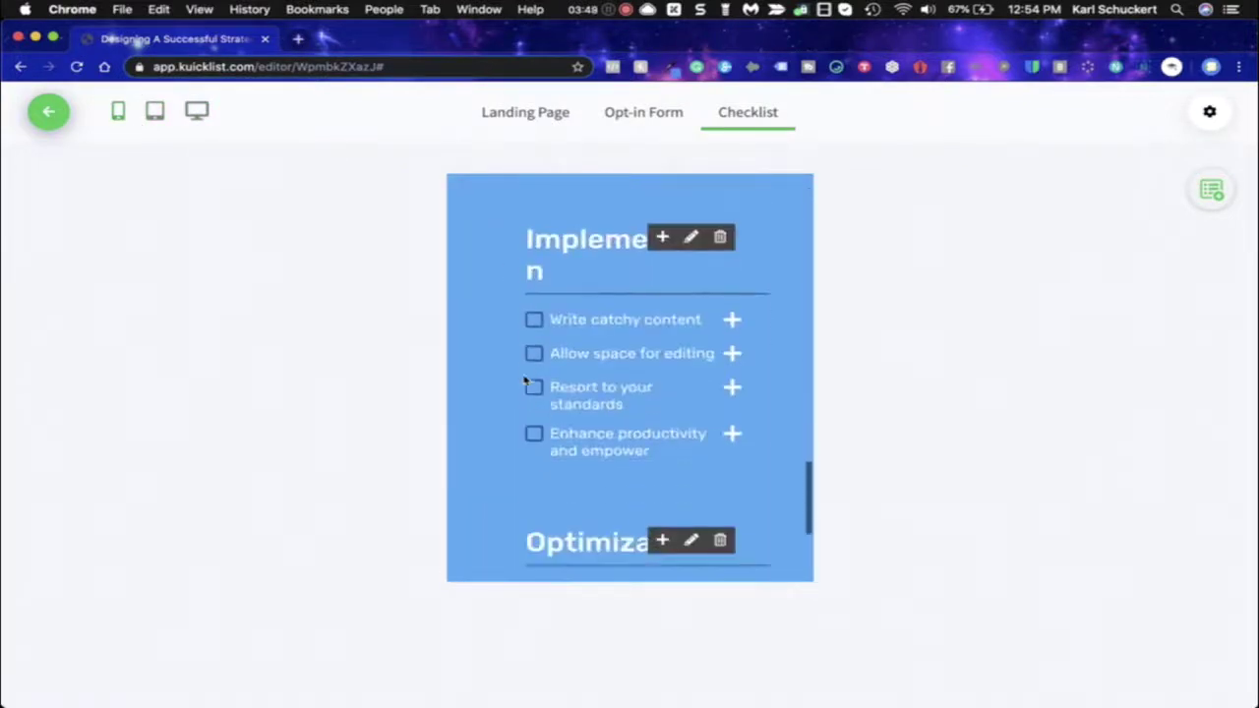
scroll(524, 380, up, 12)
scroll(524, 379, up, 6)
scroll(685, 486, down, 3)
click(197, 111)
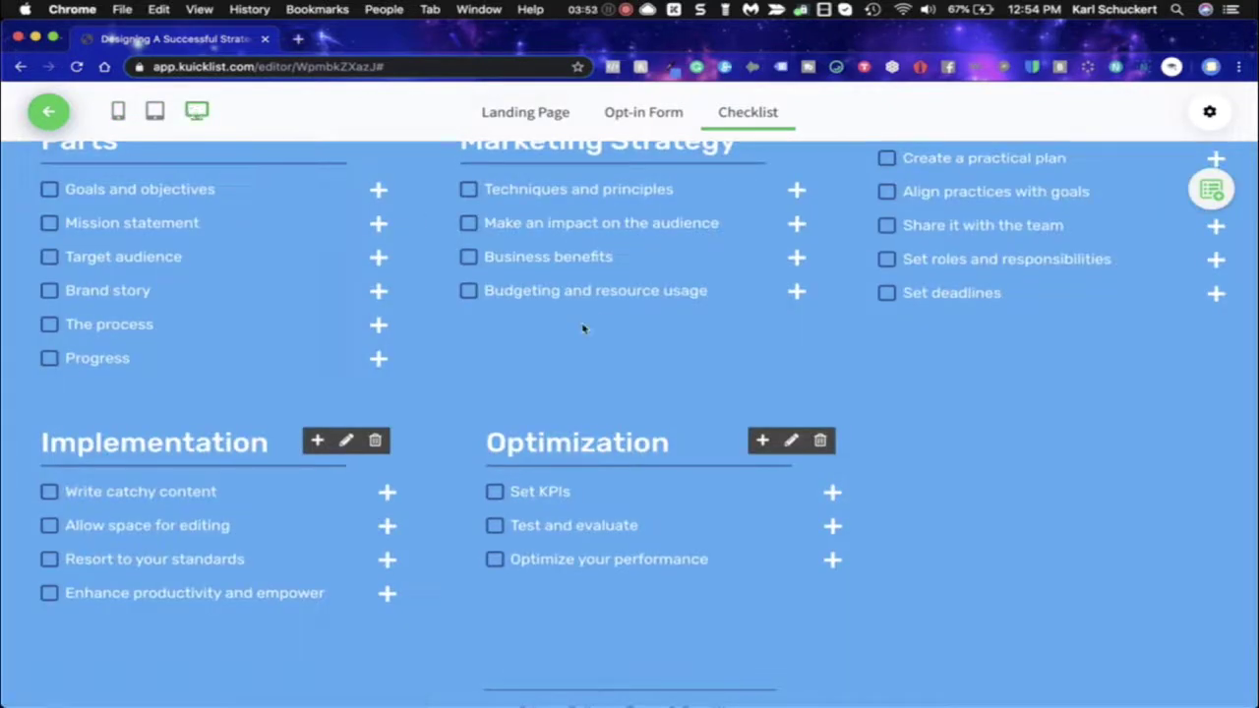
scroll(585, 329, up, 4)
scroll(584, 329, down, 4)
scroll(580, 327, up, 2)
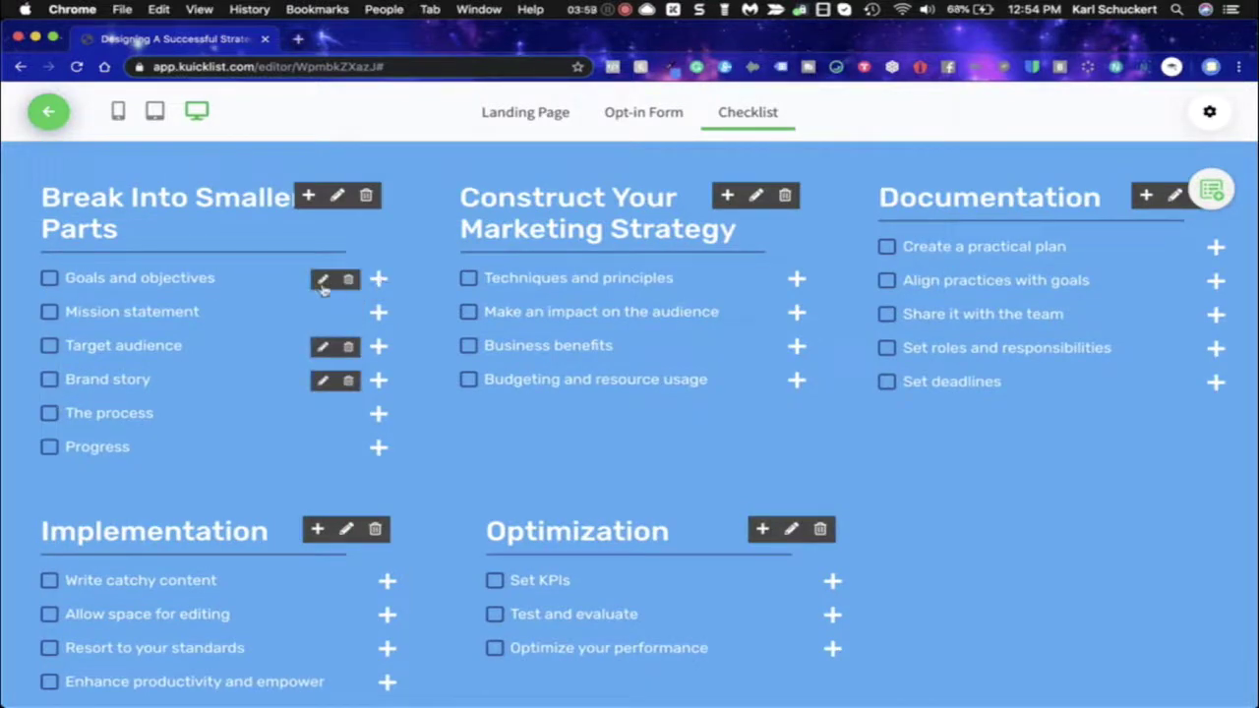
Edit the Goals and objectives item's description in the Edit Option dialog, skipping the video embed
click(378, 280)
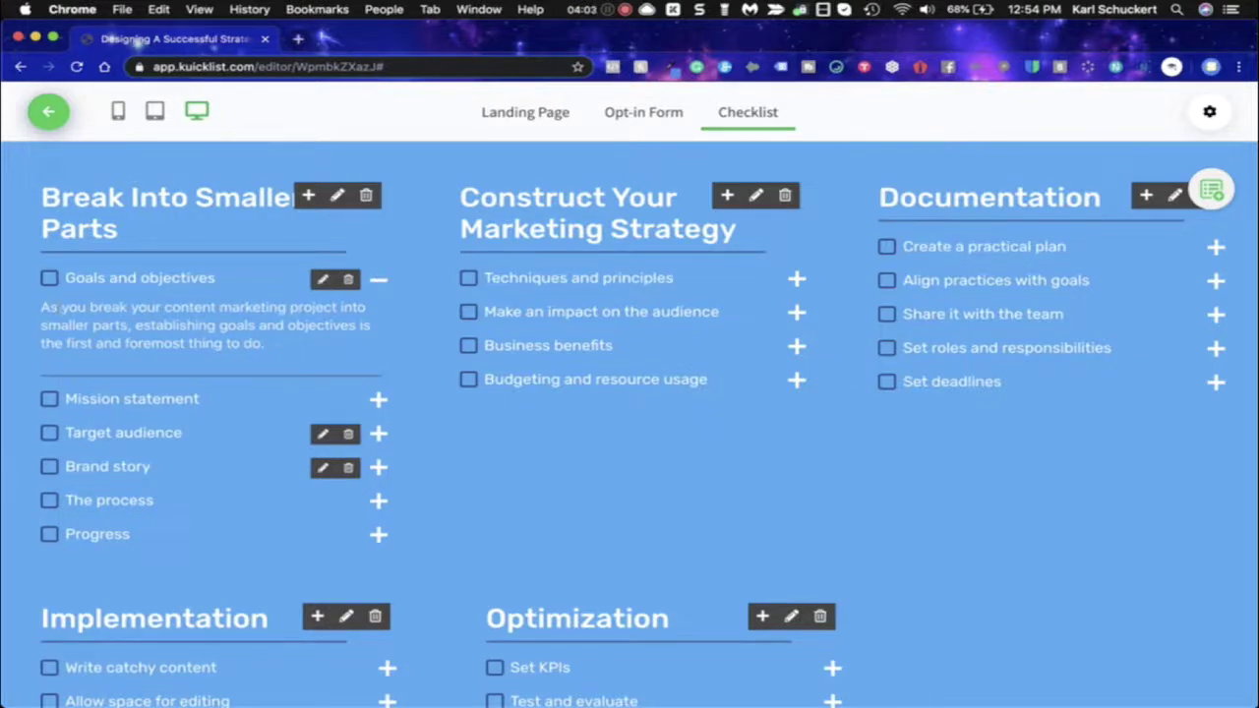
drag(44, 308, 293, 344)
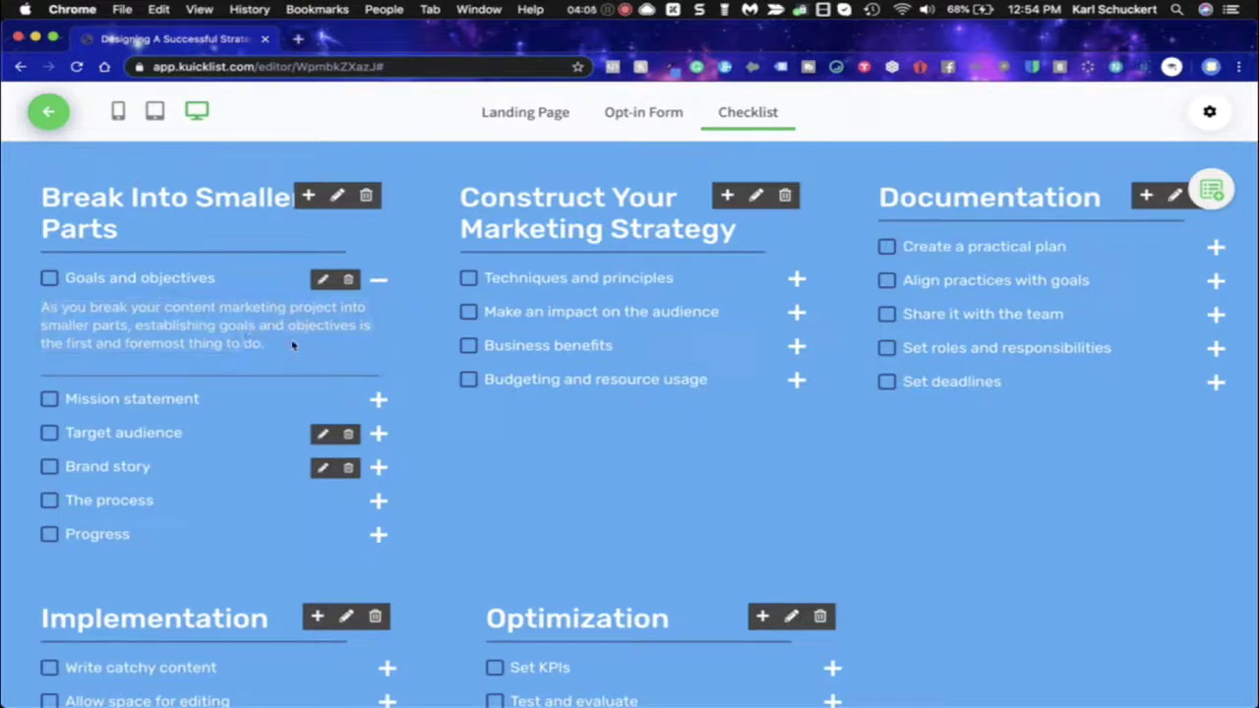
click(322, 281)
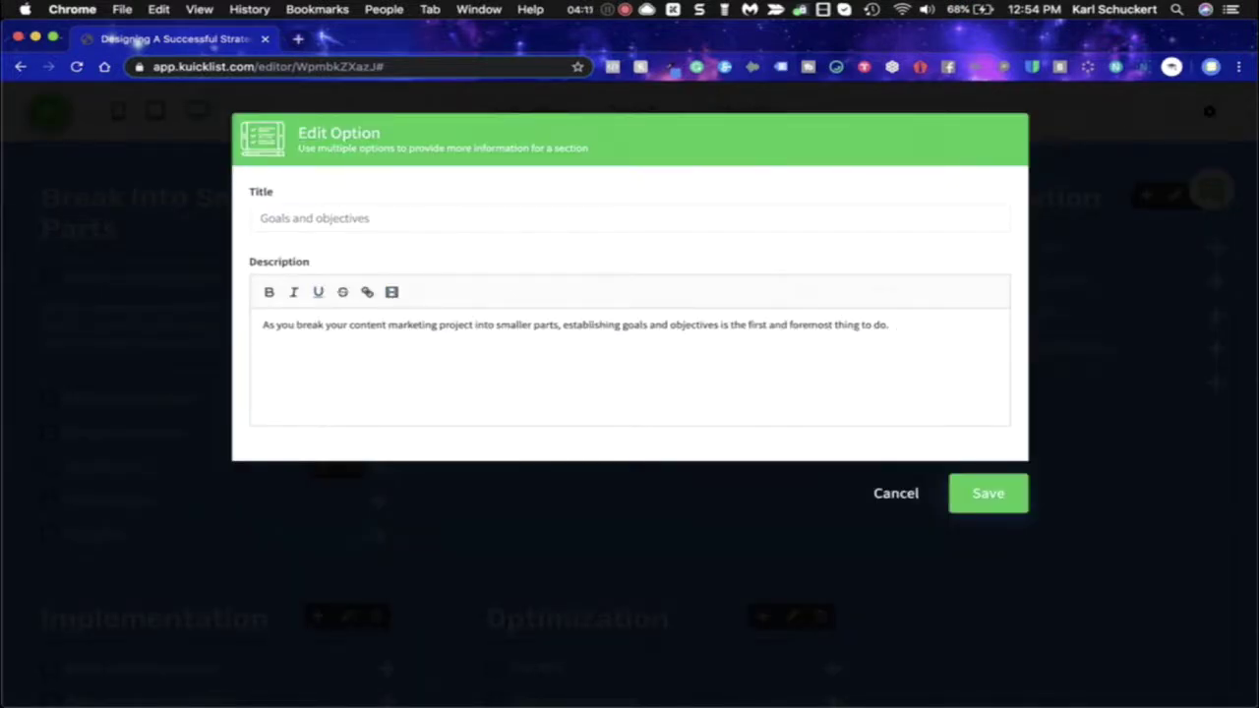
click(389, 292)
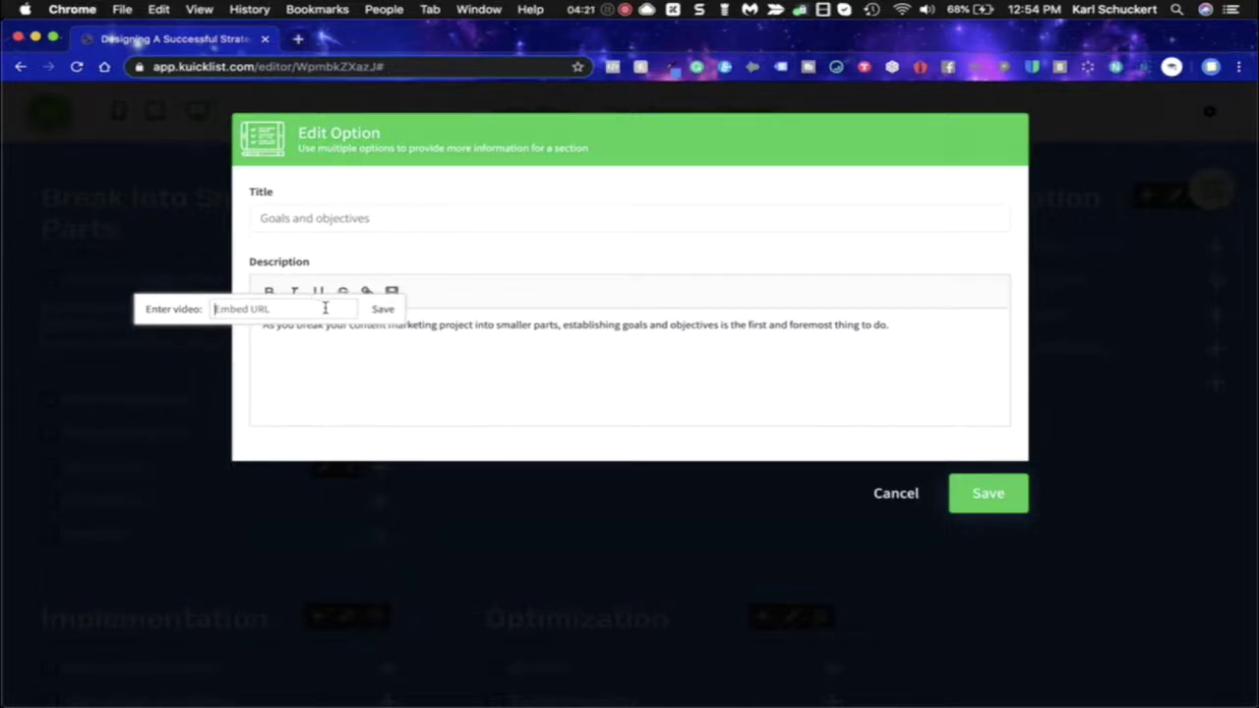
click(514, 264)
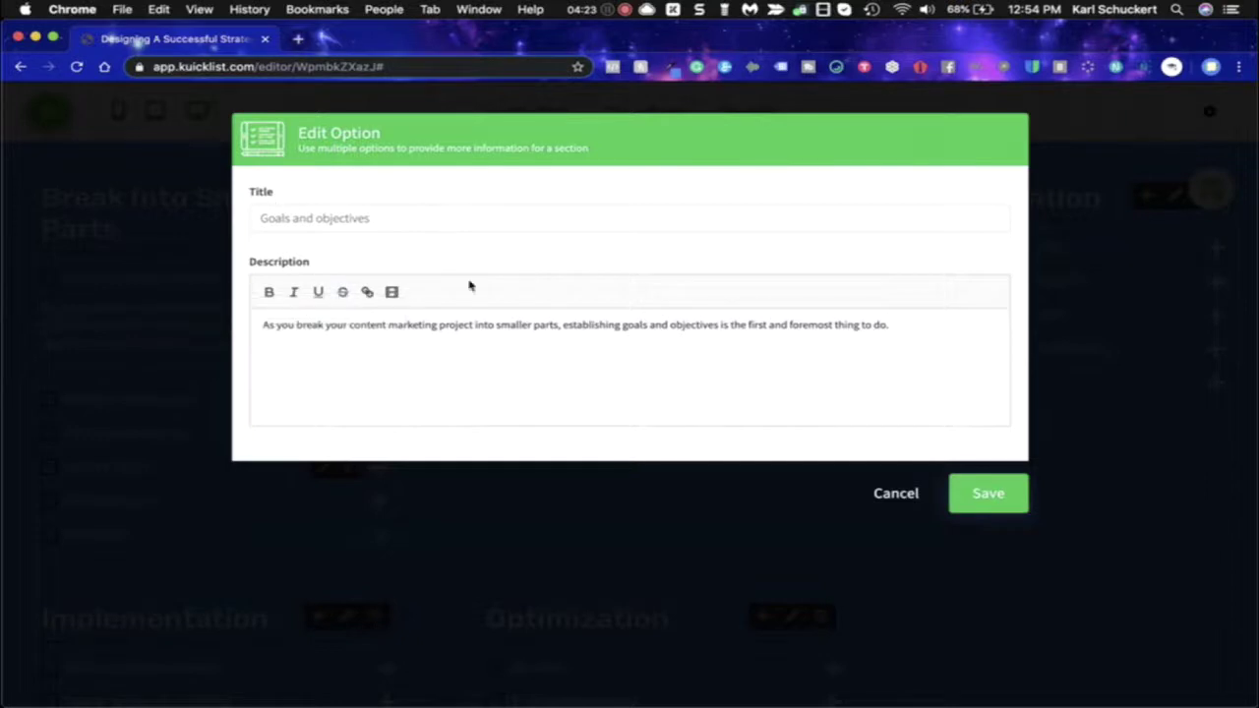
click(892, 495)
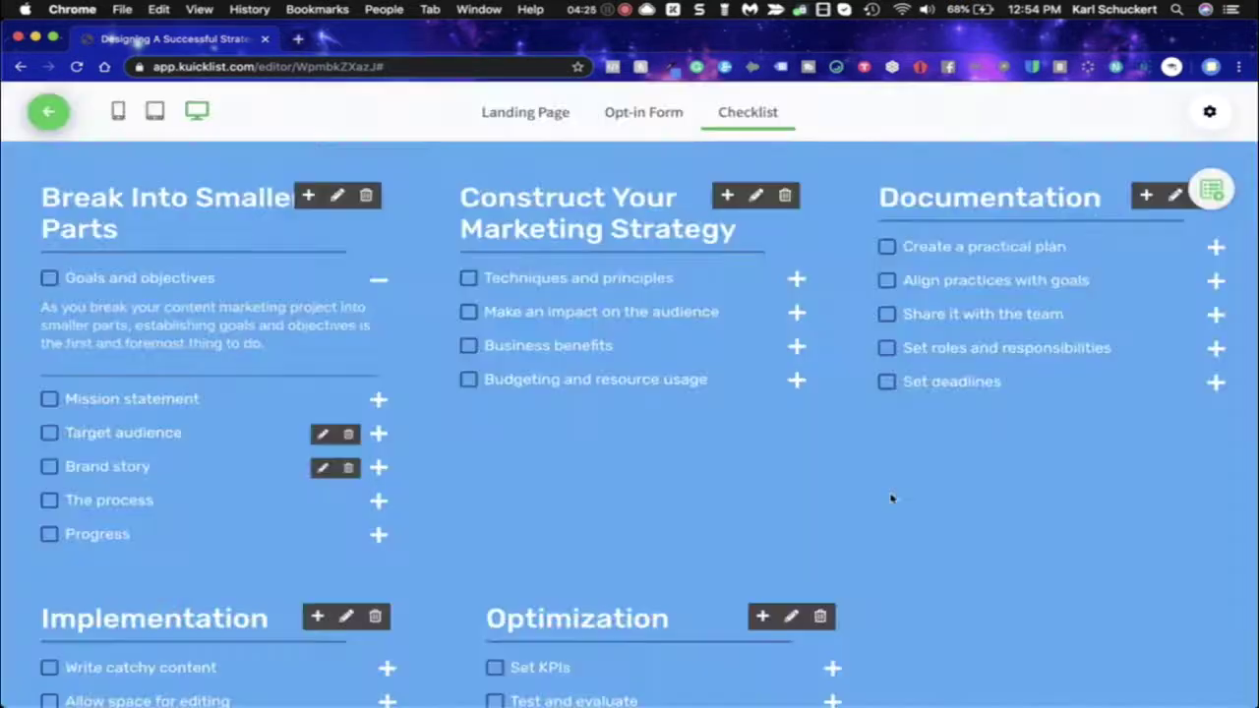
Collapse the Goals and objectives item and return to the top of the checklist
click(377, 280)
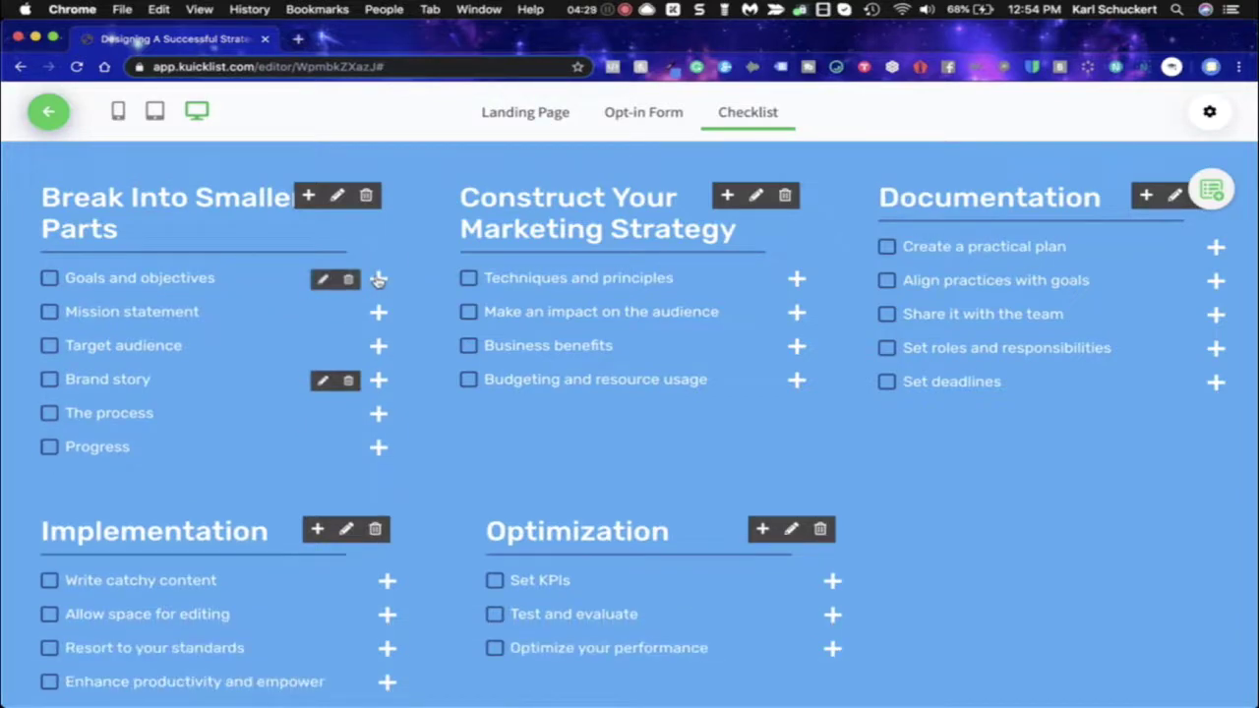
scroll(368, 334, down, 2)
scroll(365, 380, up, 5)
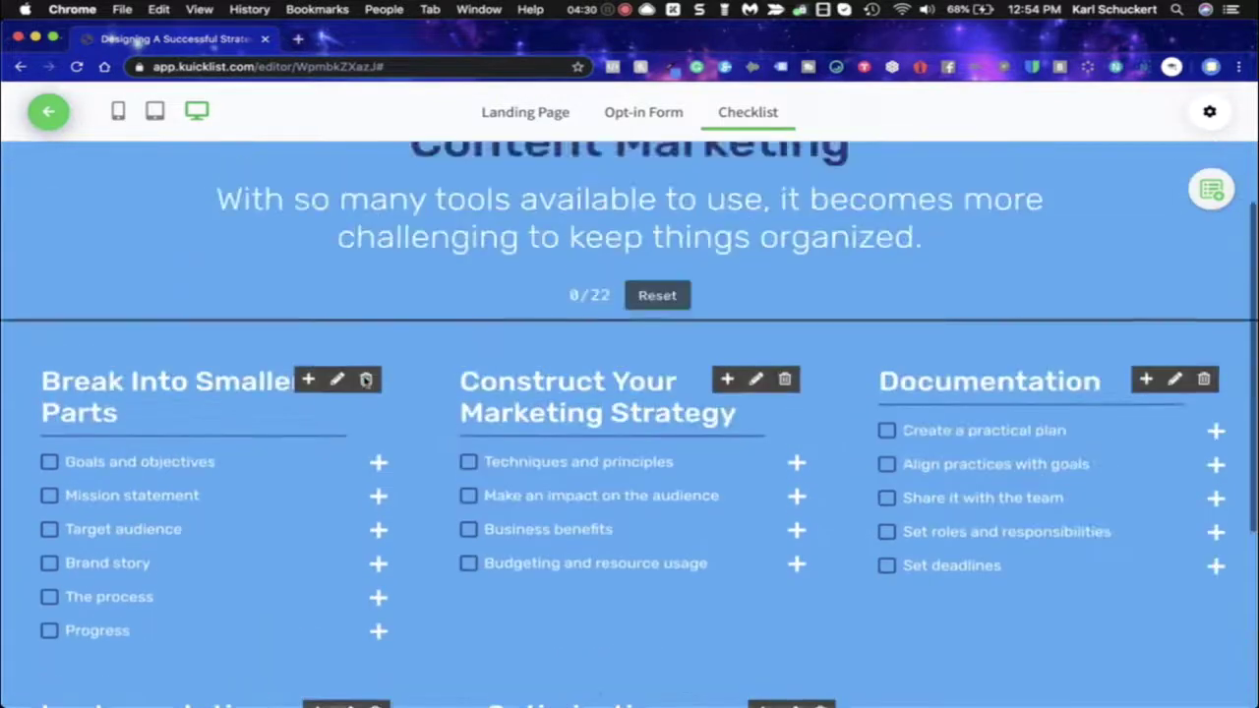
scroll(365, 382, up, 1)
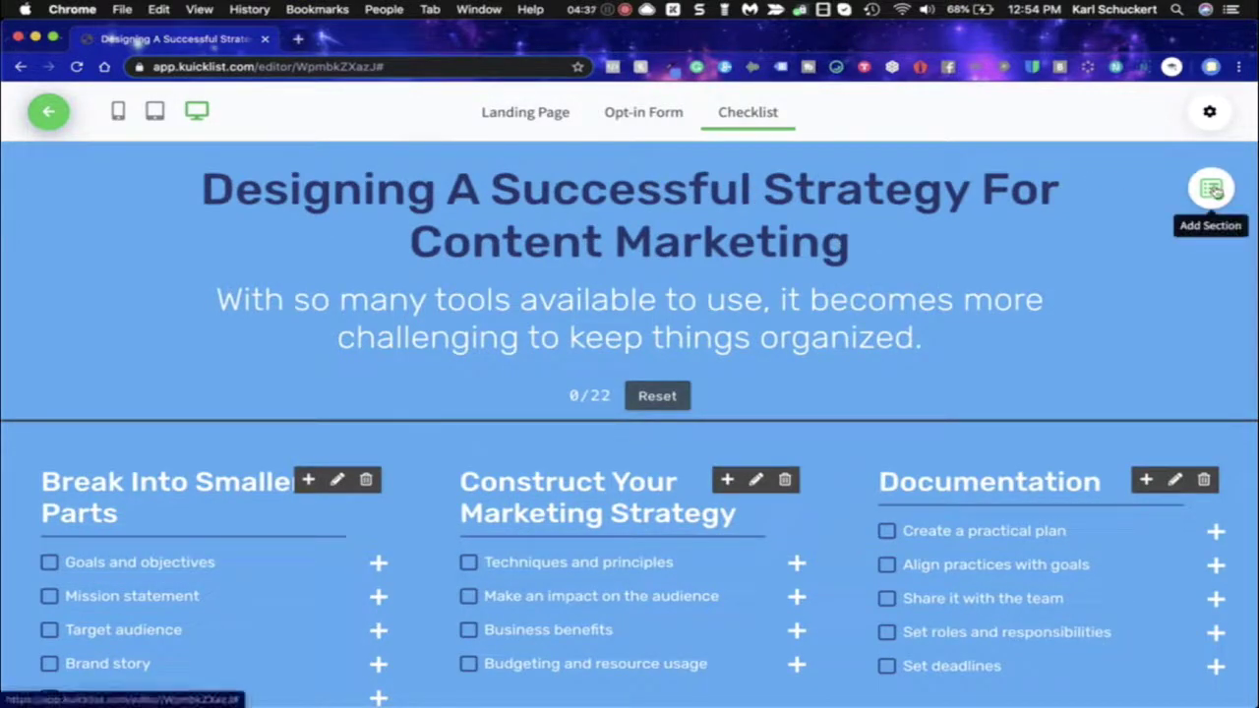
Review the Opt-In Form, Fonts & Colors and Integrations settings, then view the Opt-in Form page
click(1212, 114)
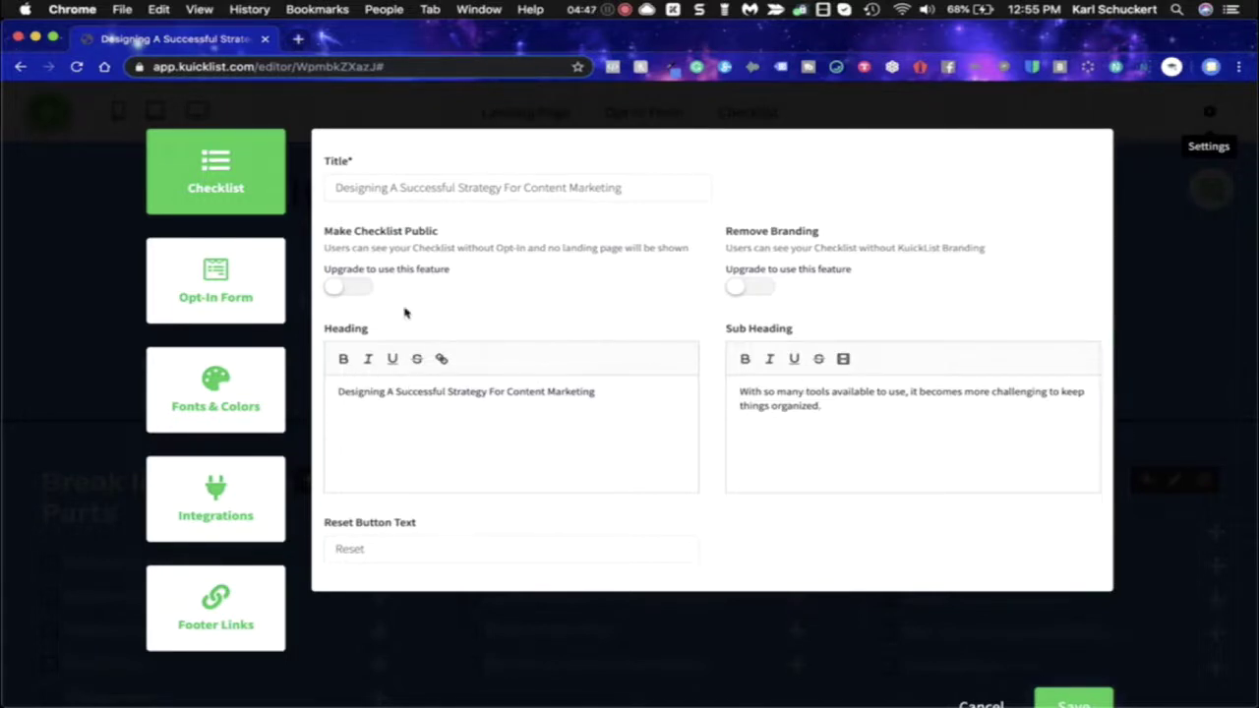
click(203, 291)
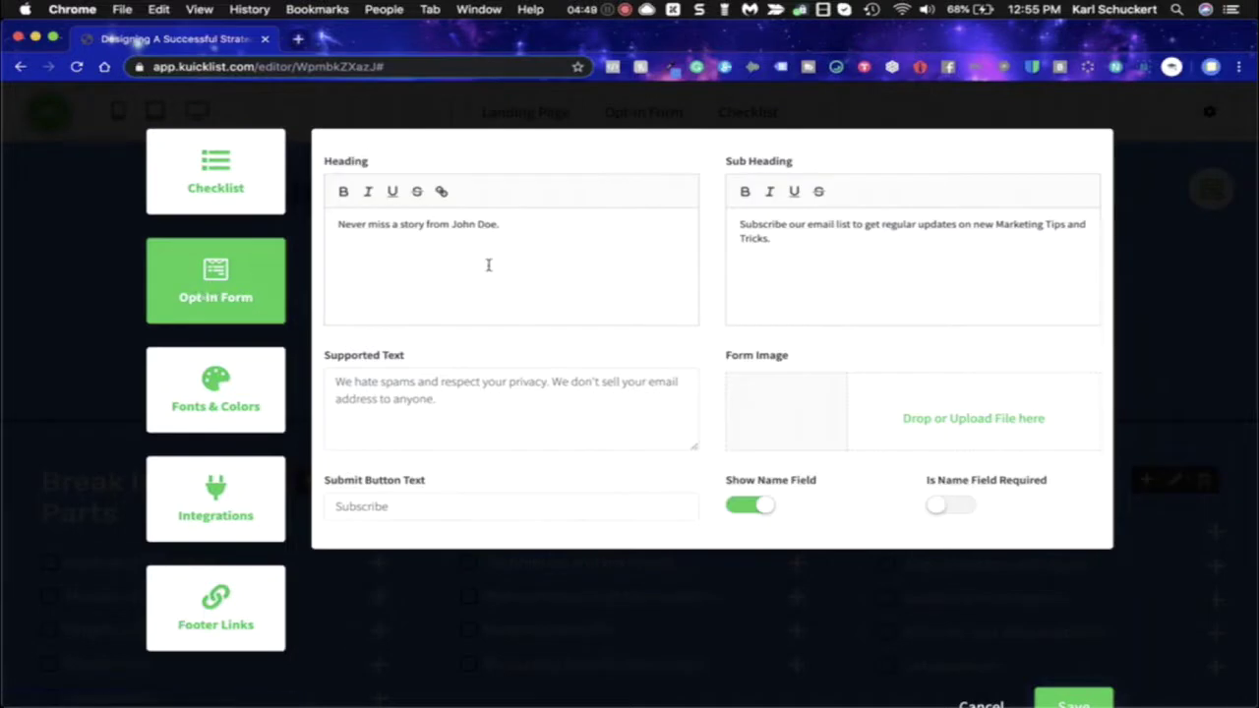
click(224, 389)
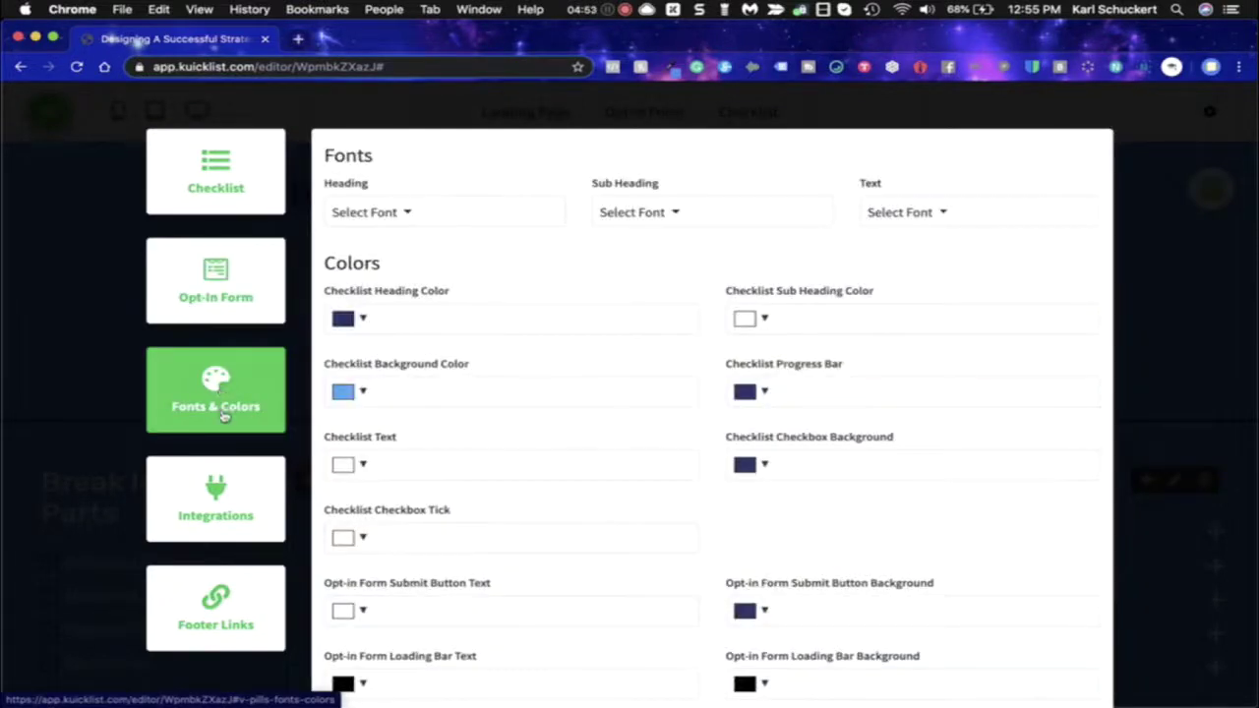
click(225, 503)
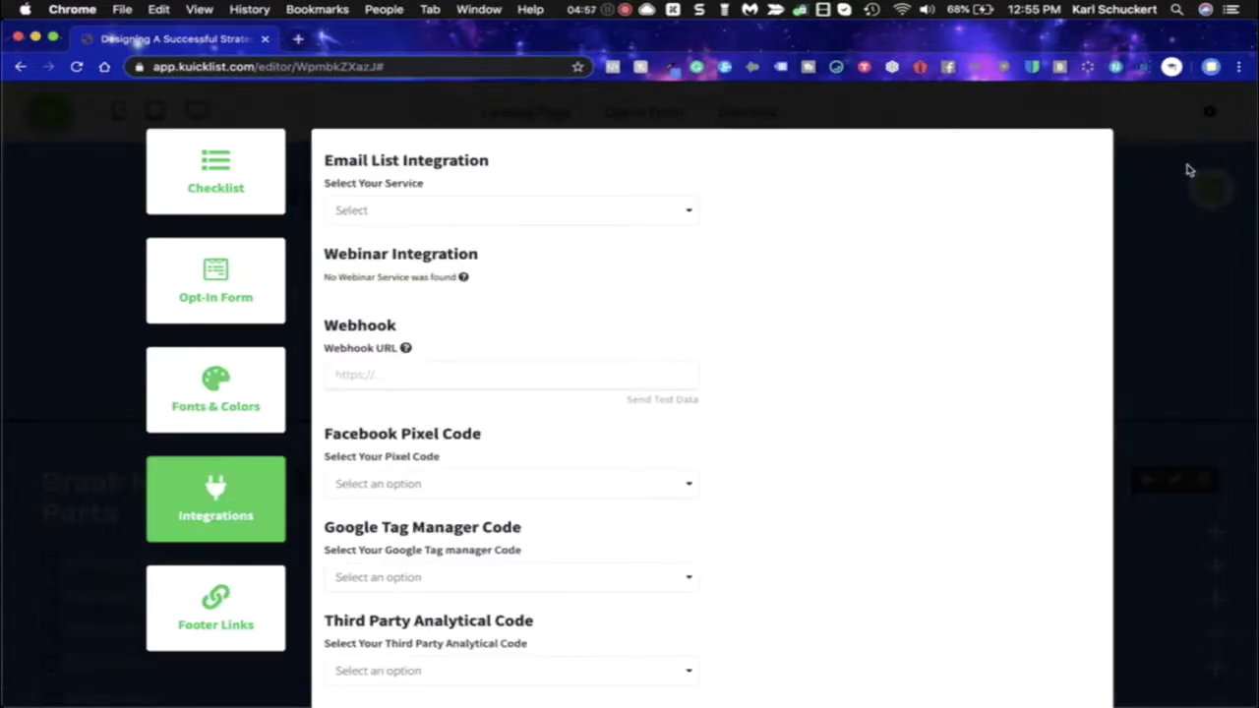
scroll(921, 366, down, 4)
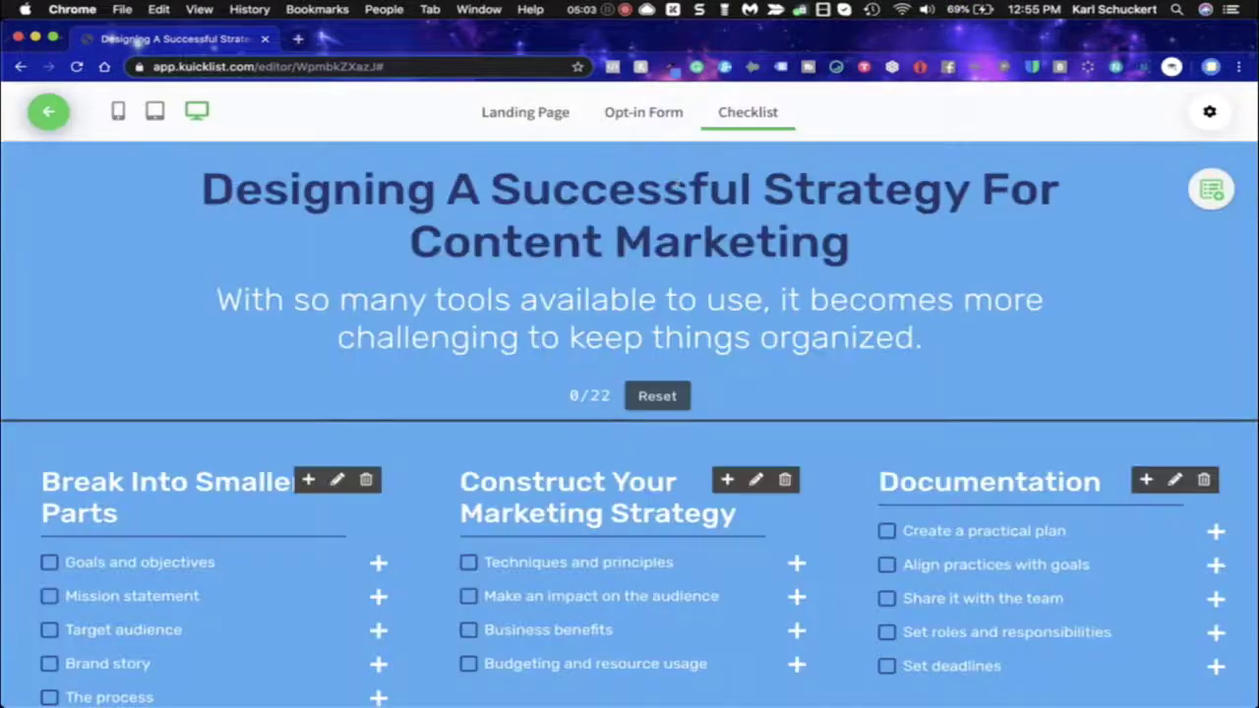
click(651, 116)
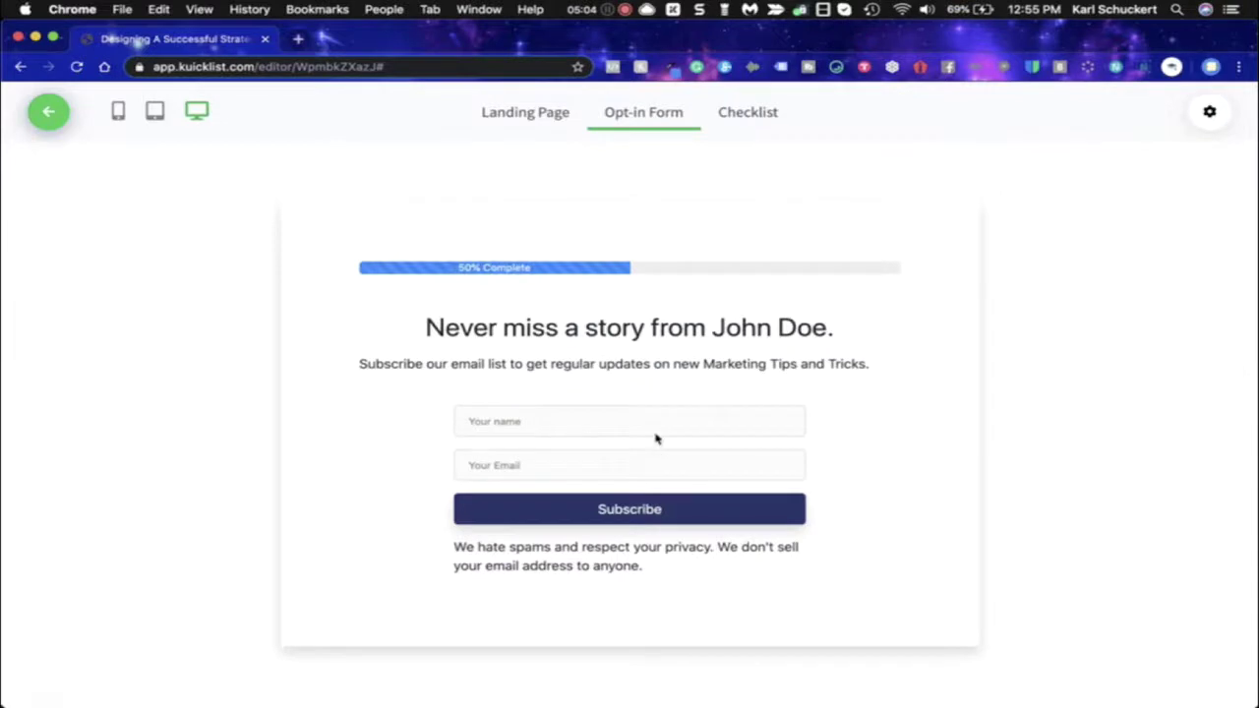
click(1208, 112)
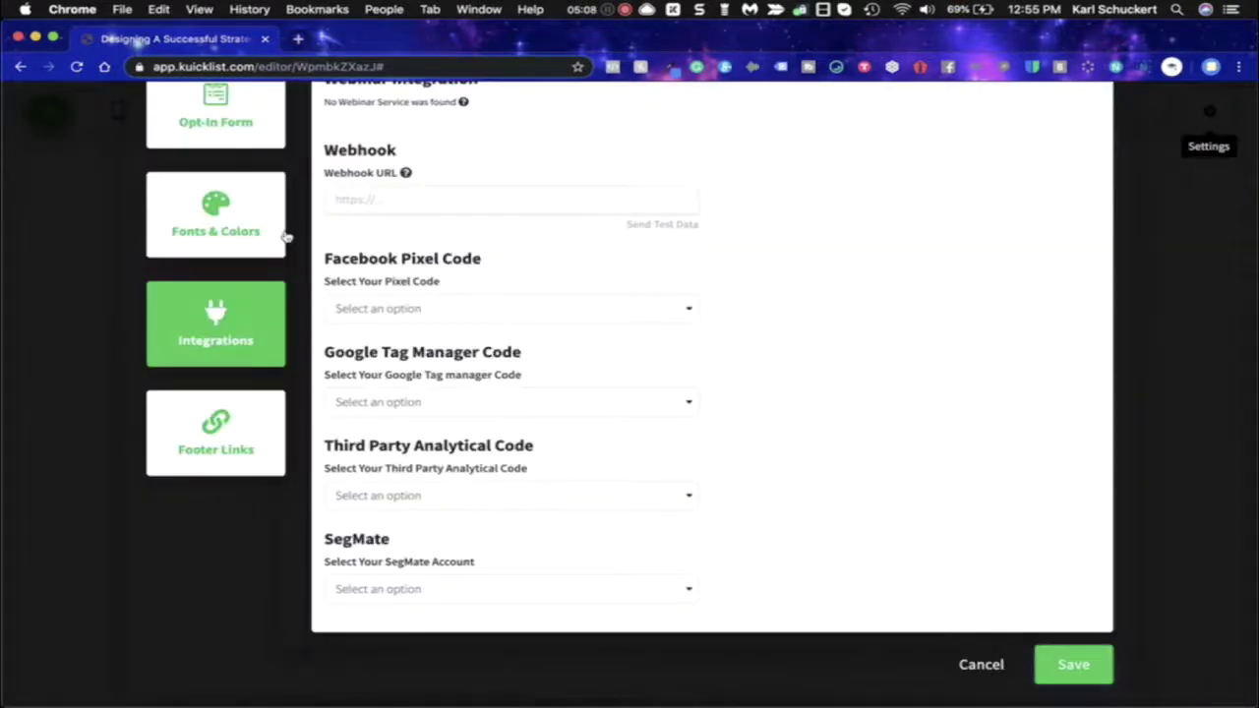
scroll(285, 236, up, 3)
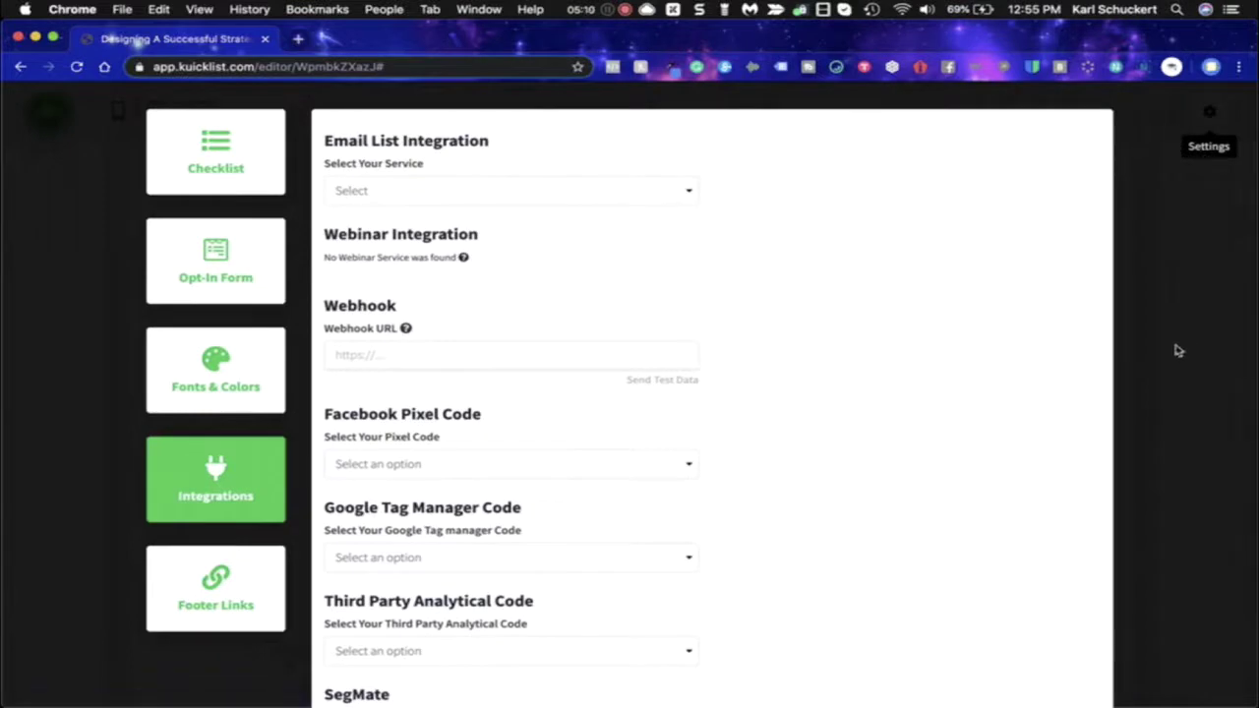
scroll(1178, 350, down, 5)
click(976, 662)
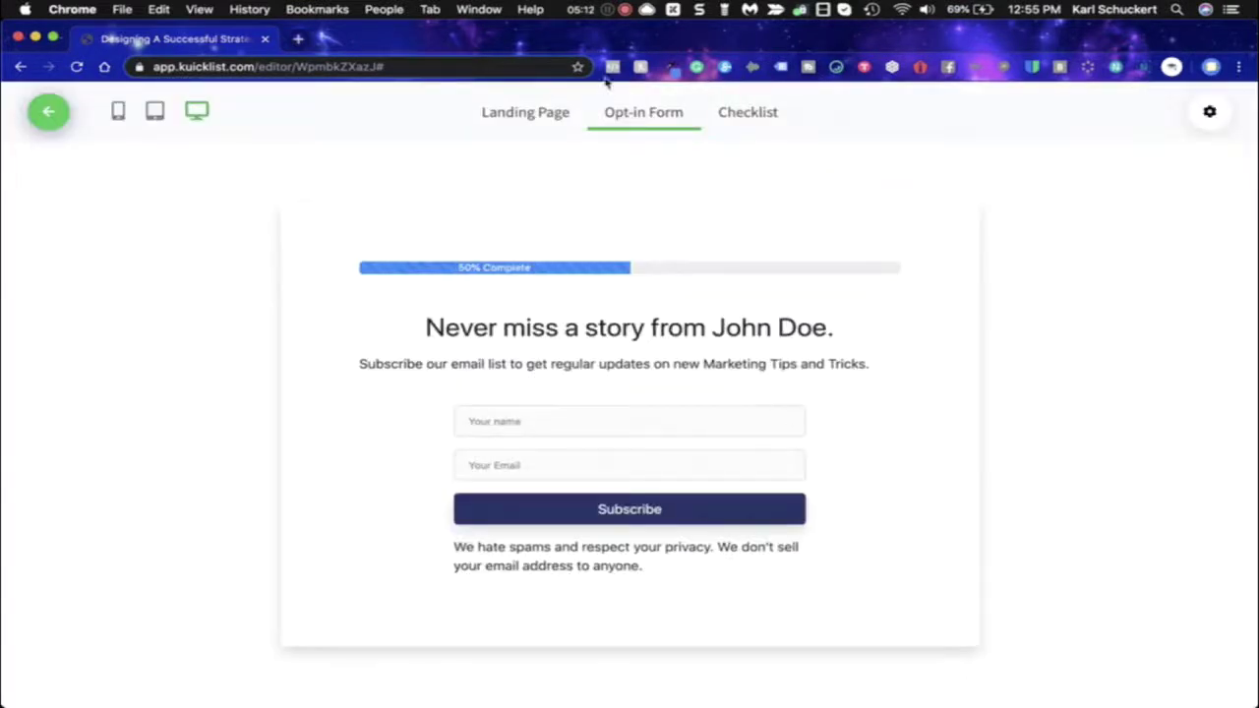
click(612, 15)
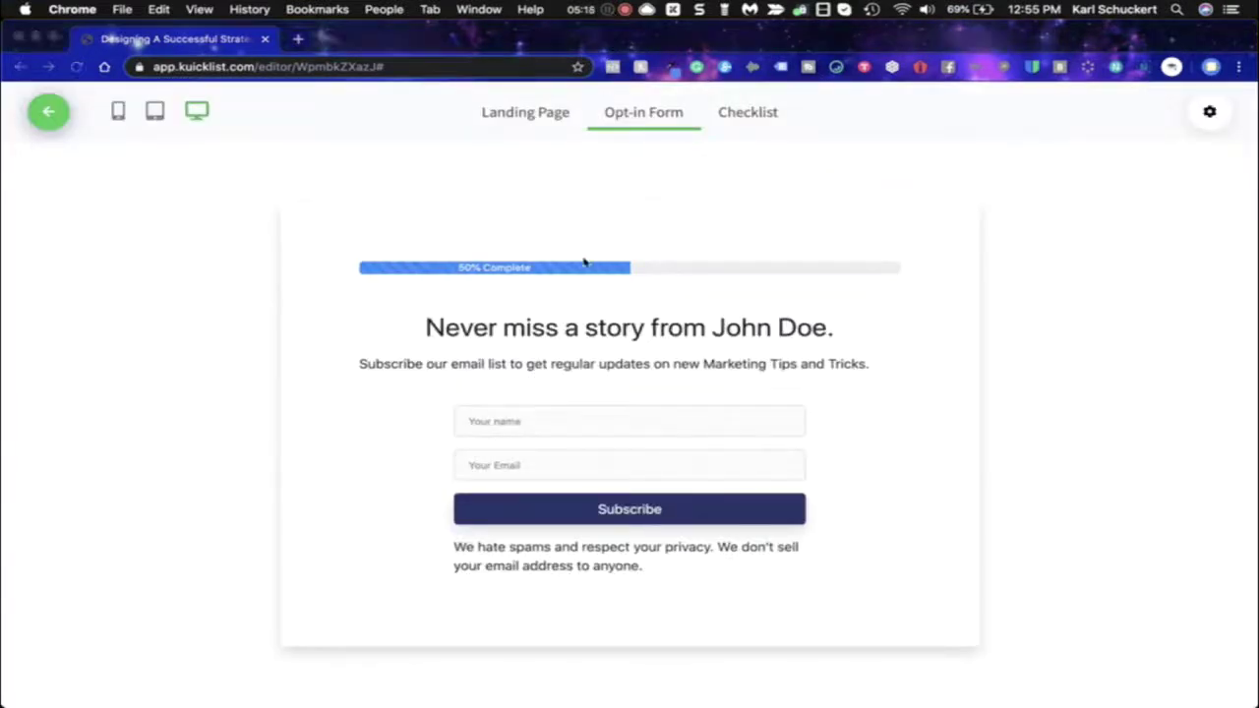
Apply the dark brick-wall landing page template
click(525, 115)
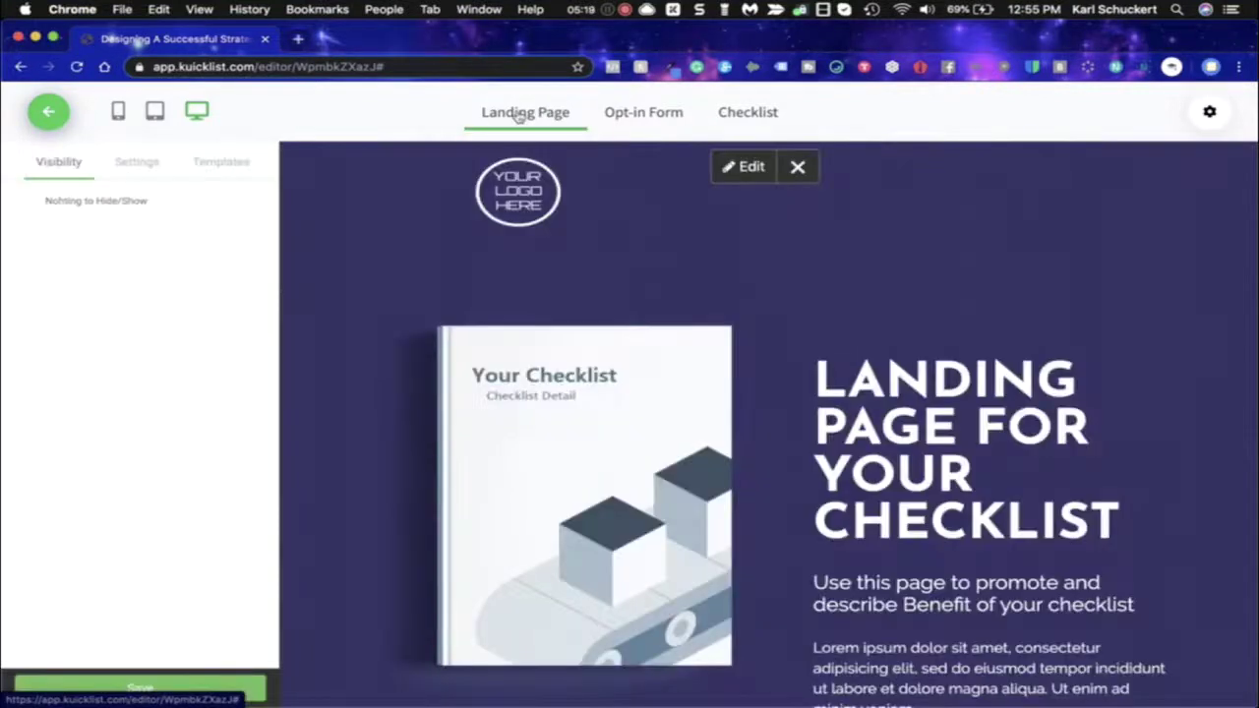
click(223, 162)
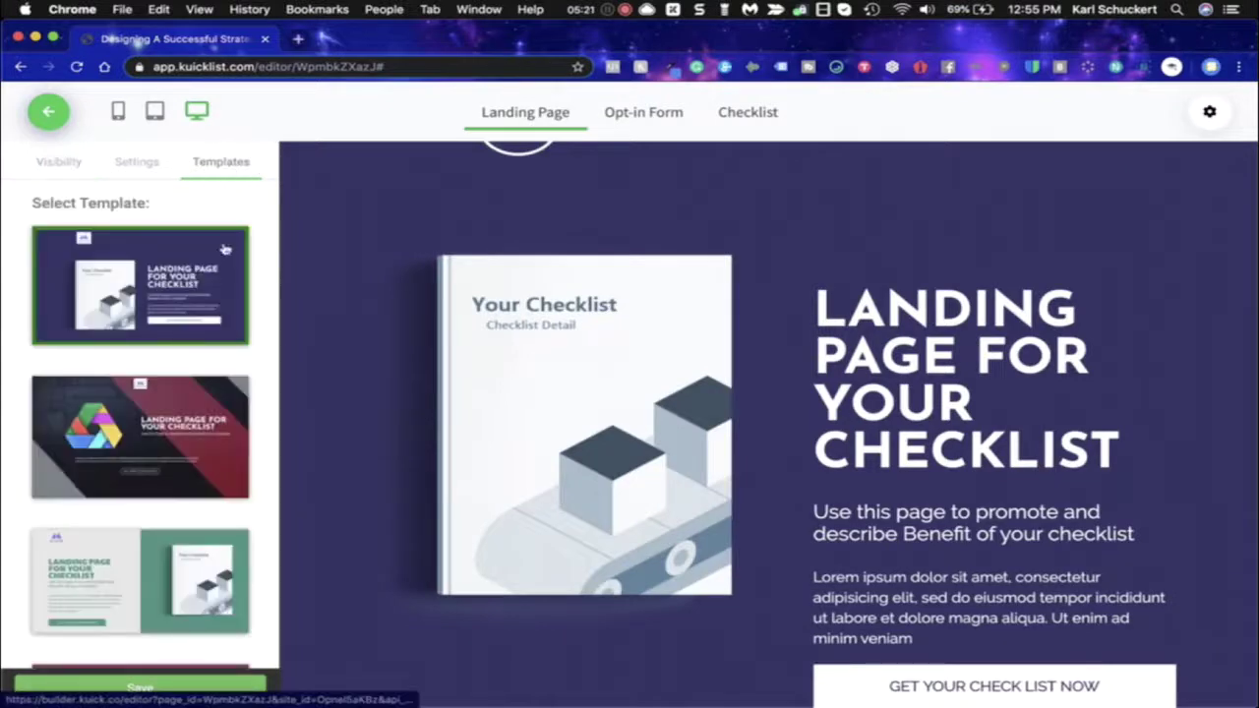
scroll(224, 249, down, 3)
scroll(153, 369, up, 3)
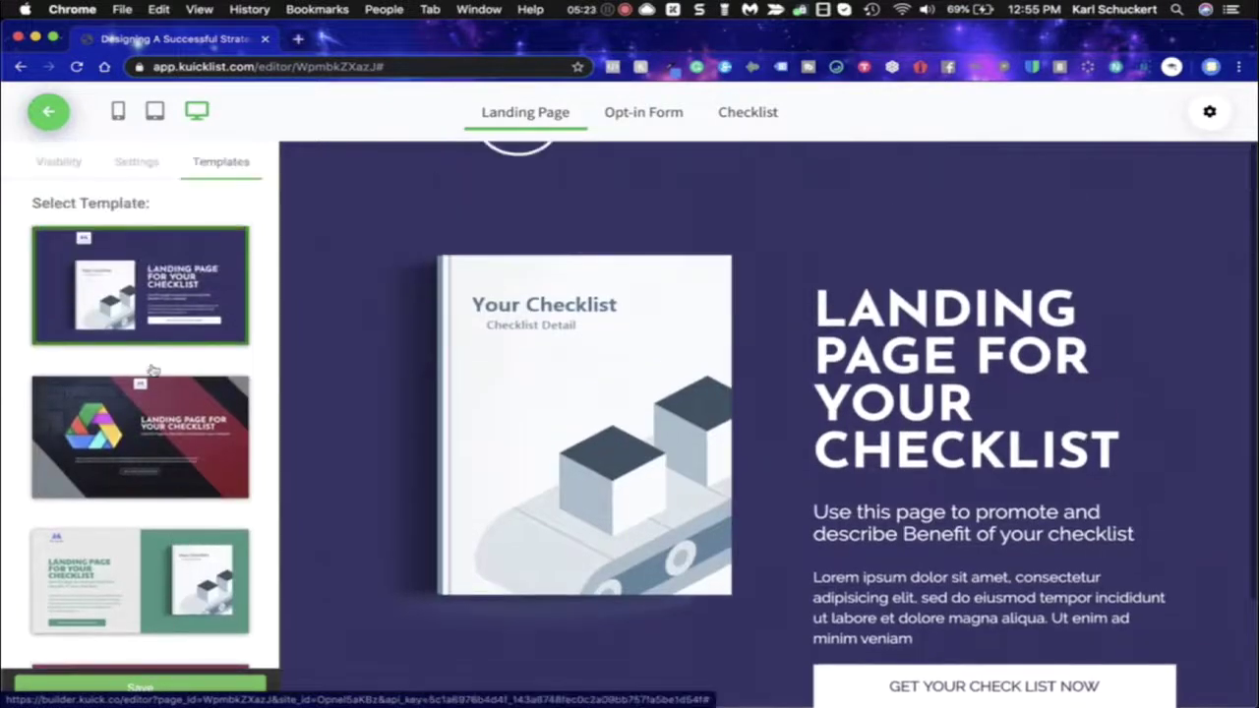
scroll(396, 452, down, 3)
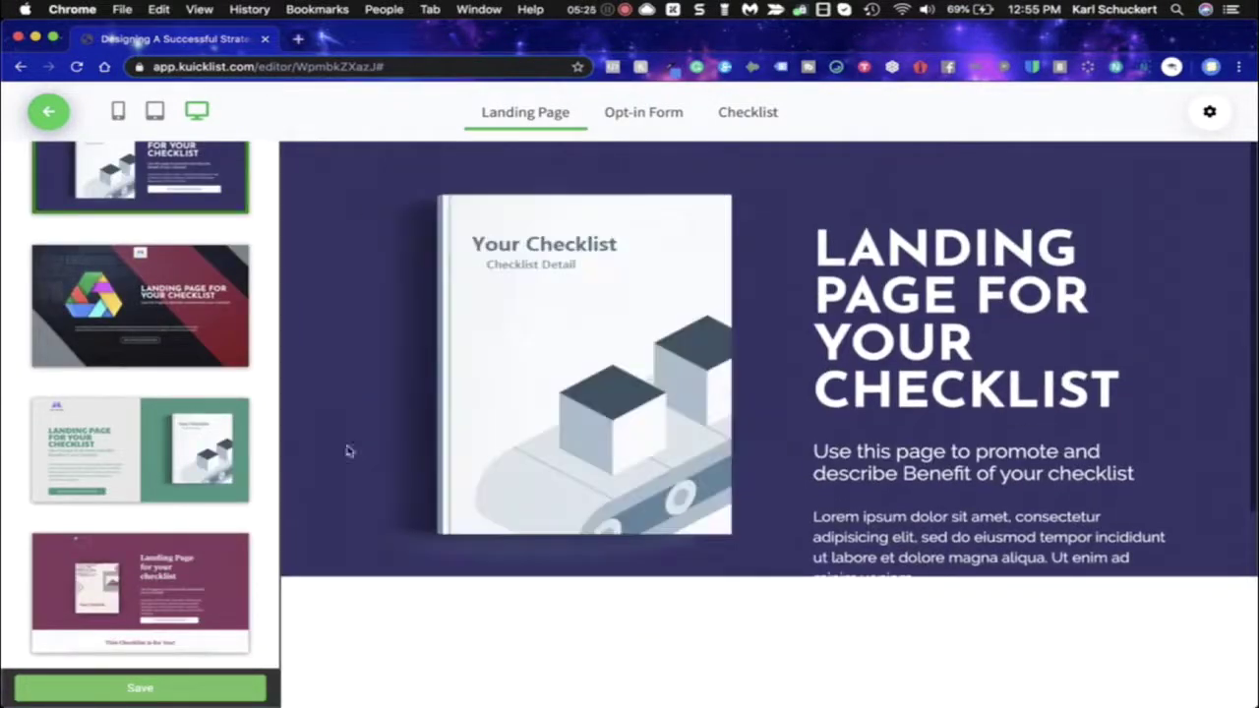
scroll(347, 450, up, 5)
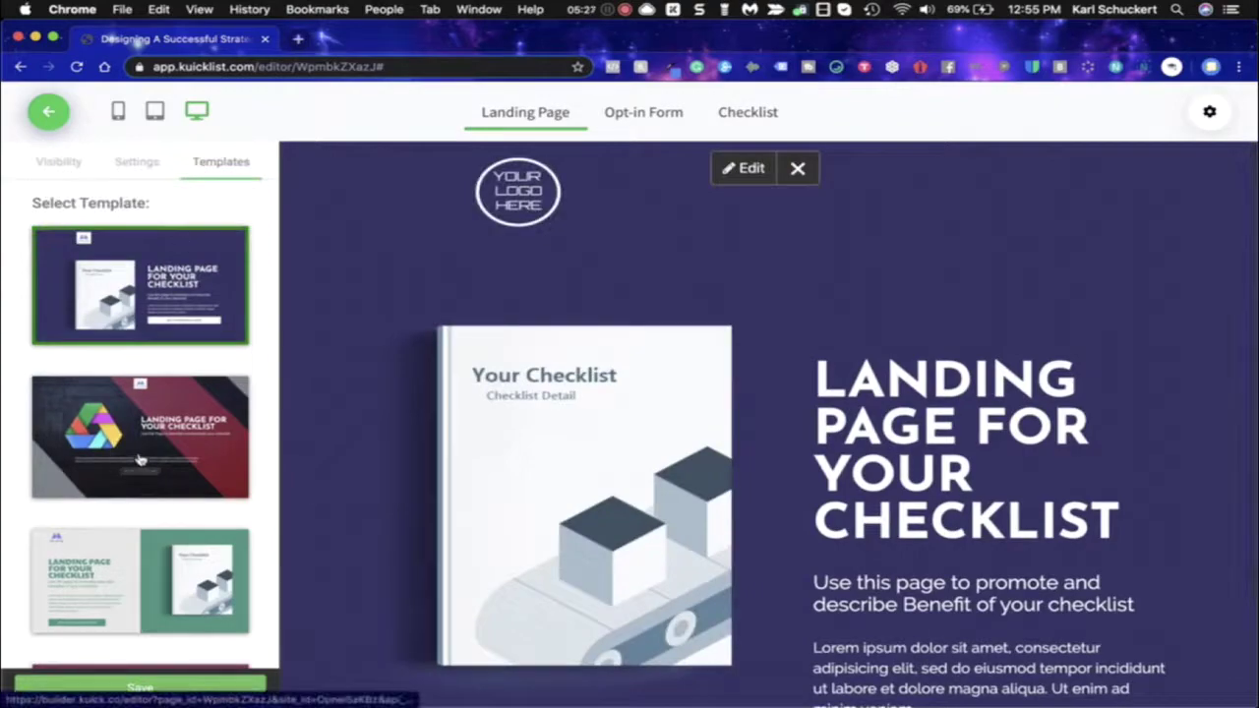
click(139, 459)
click(864, 242)
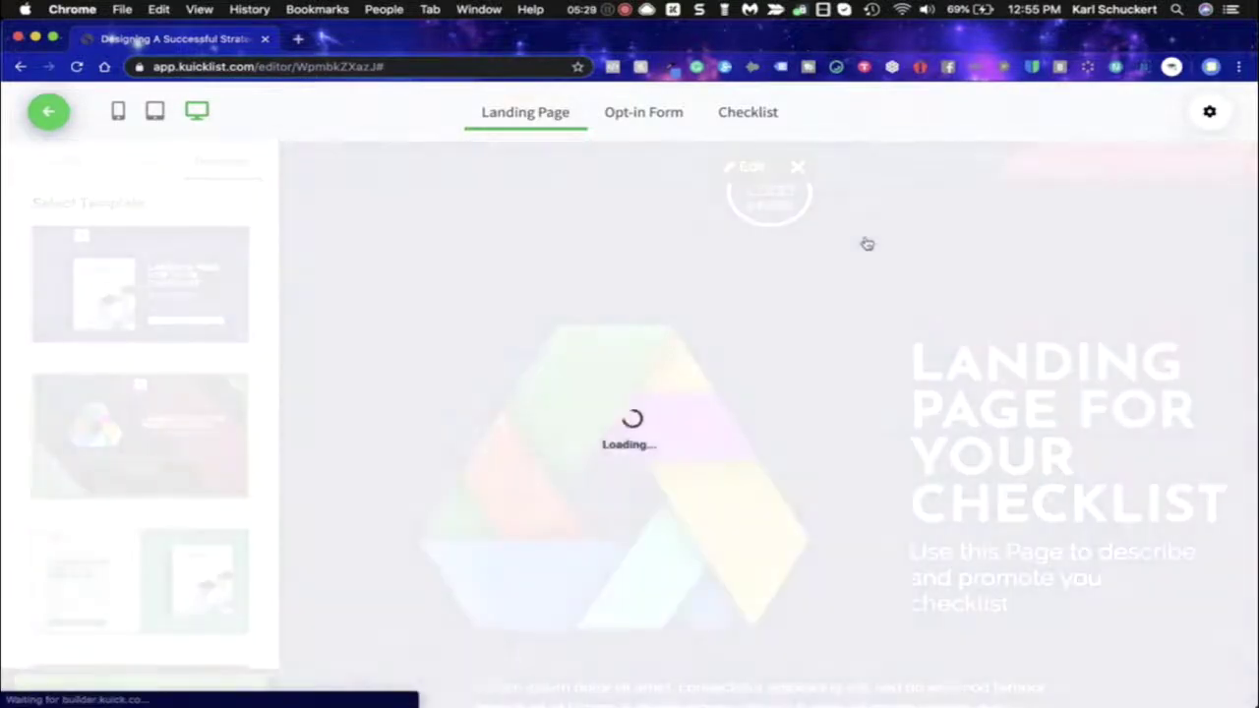
Apply the green two-panel landing page template, then pick the maroon serif template
scroll(708, 400, down, 4)
scroll(710, 399, up, 2)
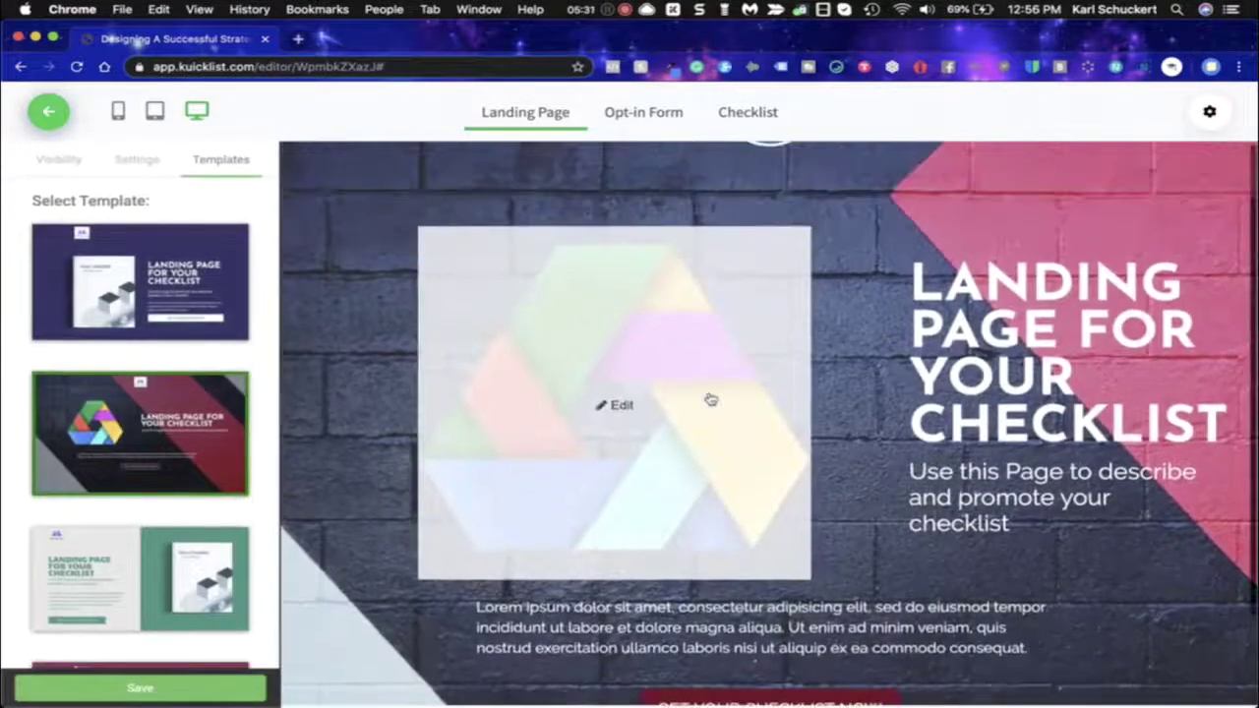
click(181, 574)
click(847, 241)
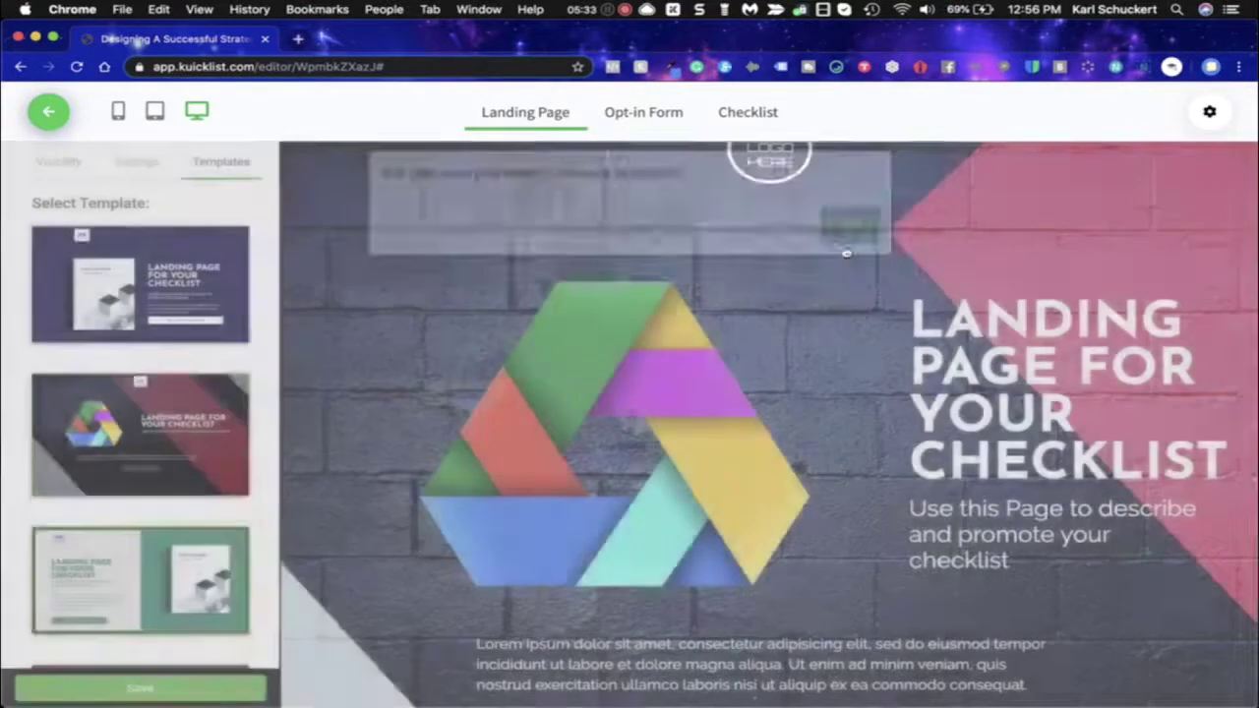
scroll(528, 466, down, 2)
scroll(531, 466, up, 3)
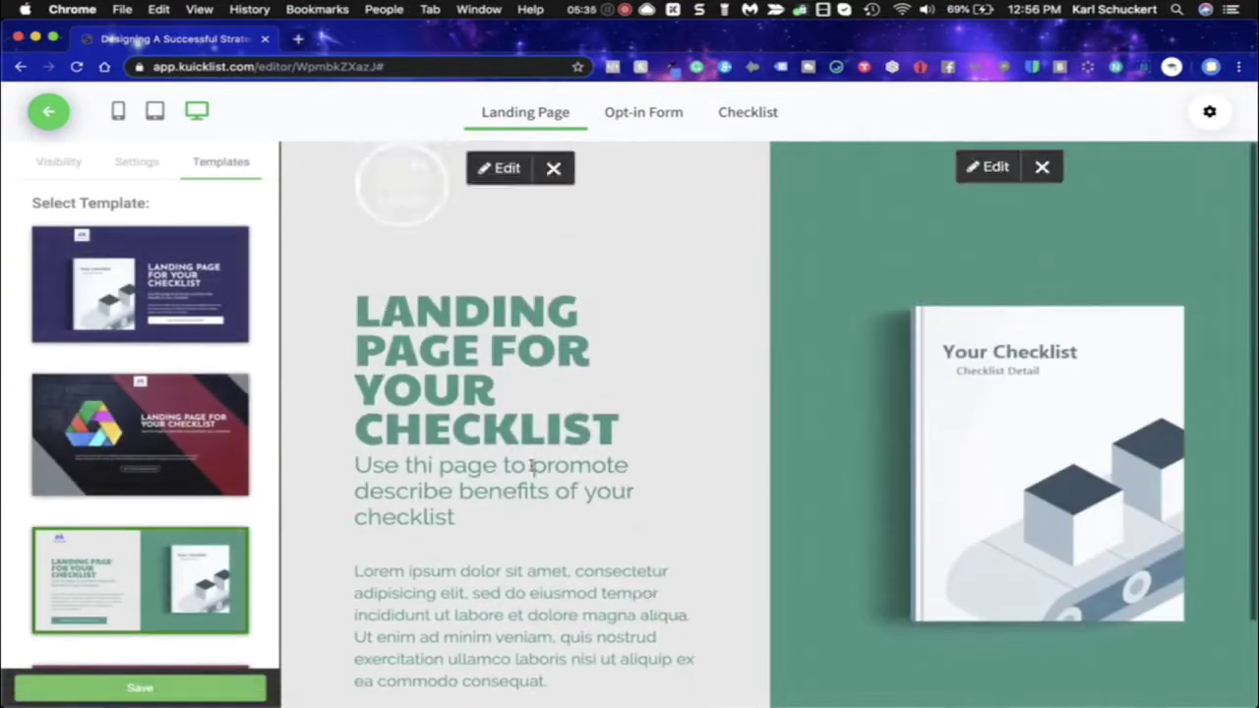
scroll(191, 507, down, 3)
scroll(187, 508, up, 3)
click(155, 478)
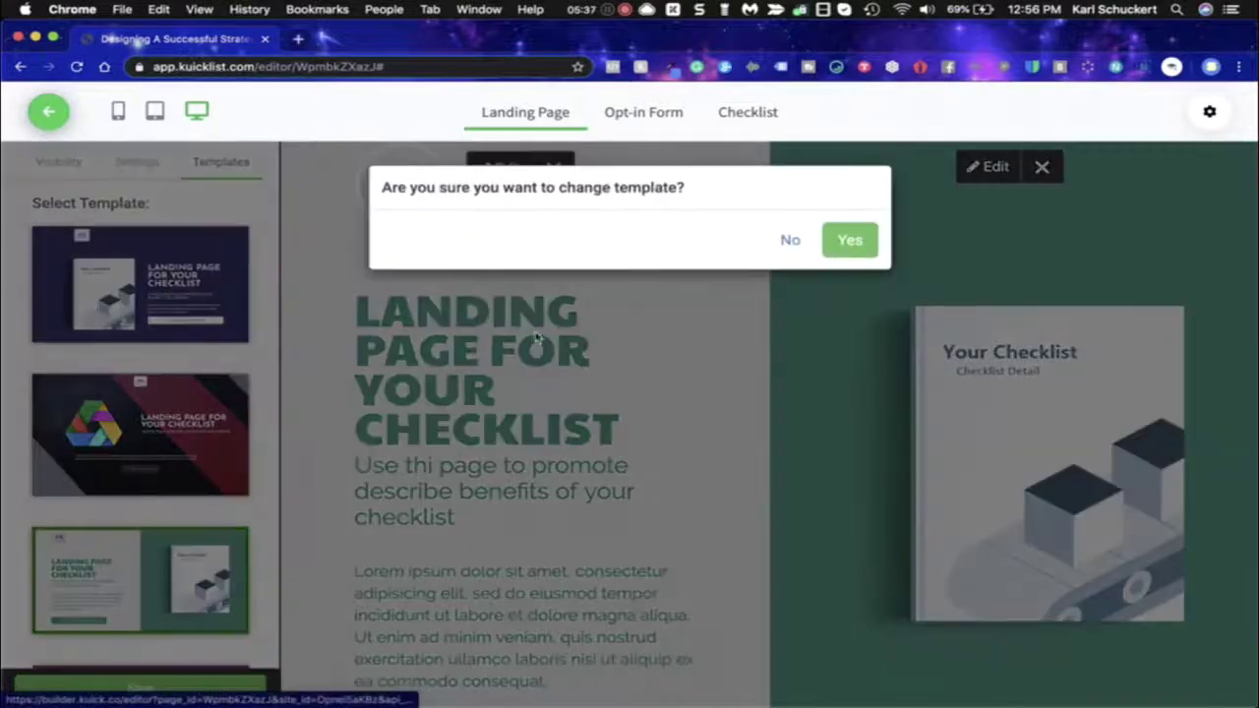
Confirm the maroon serif template, then select the purple book-cover template
click(848, 241)
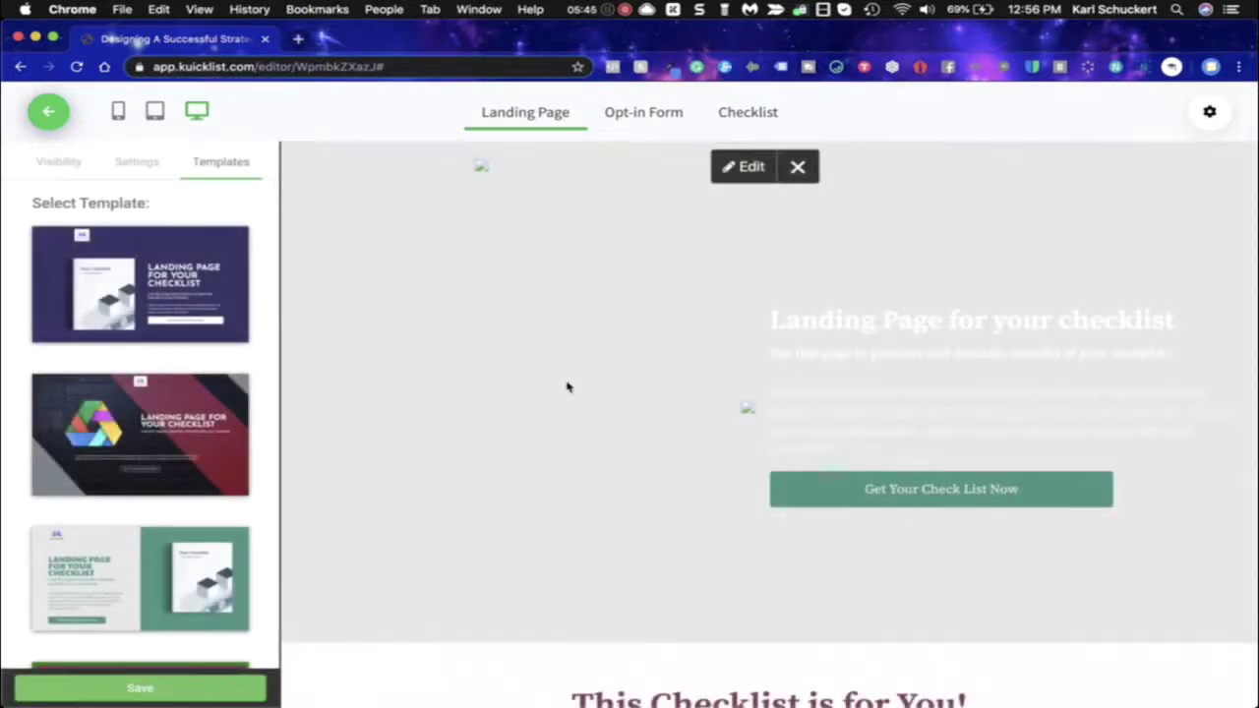
scroll(566, 387, down, 20)
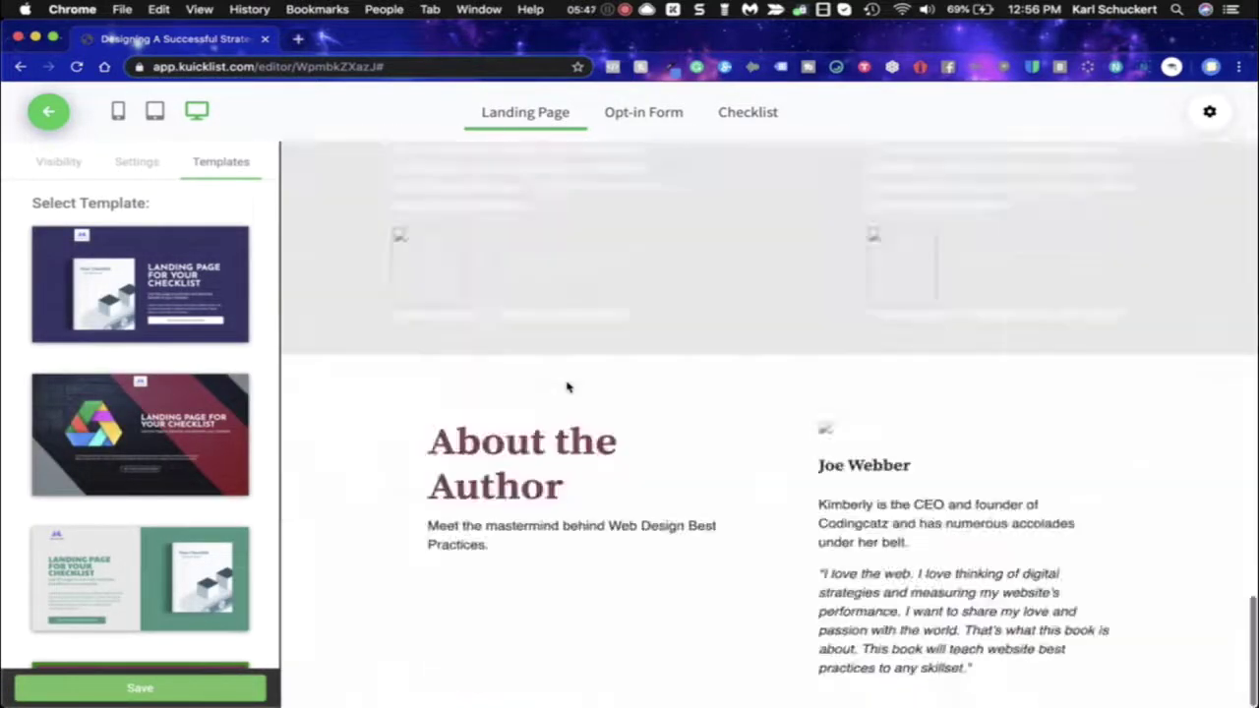
scroll(567, 386, up, 20)
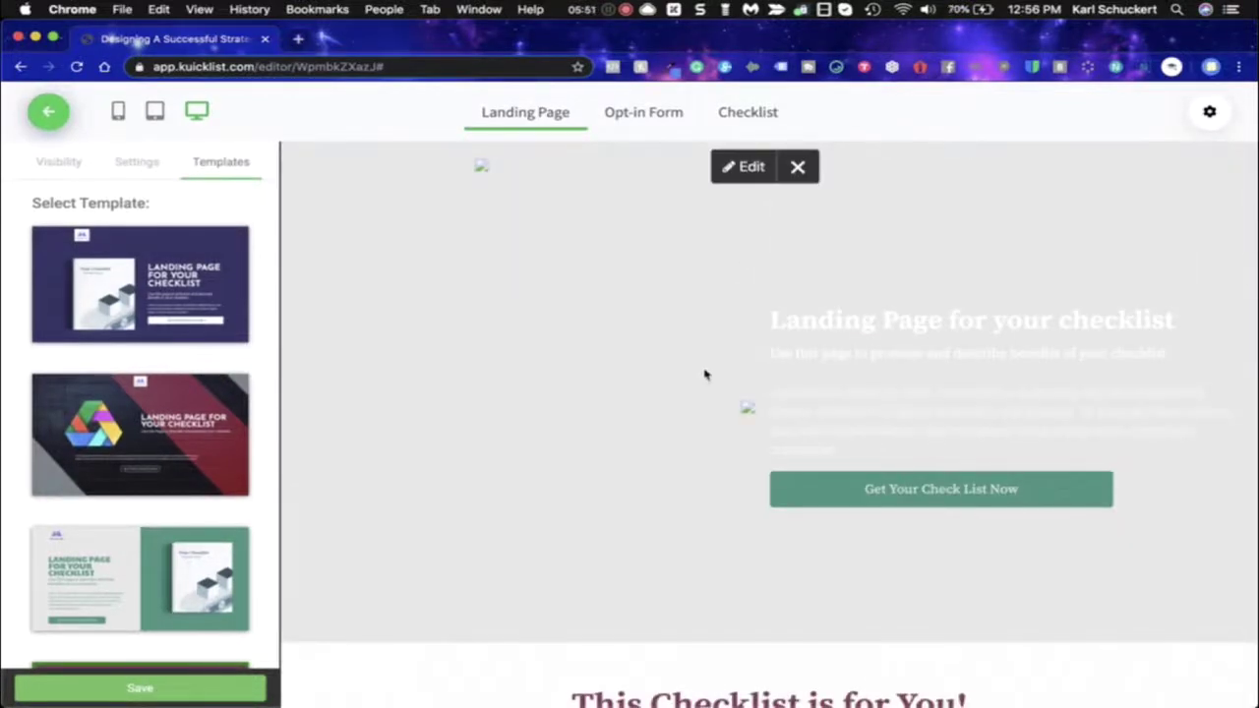
scroll(704, 373, down, 20)
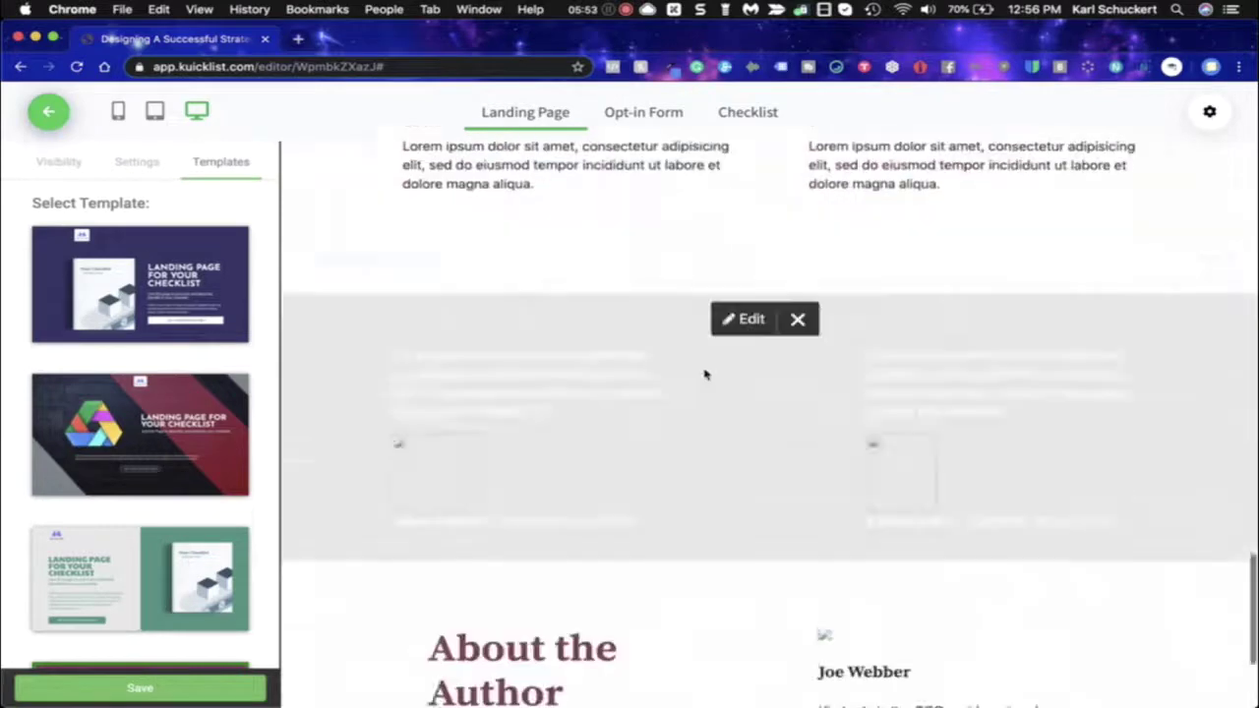
scroll(704, 373, up, 15)
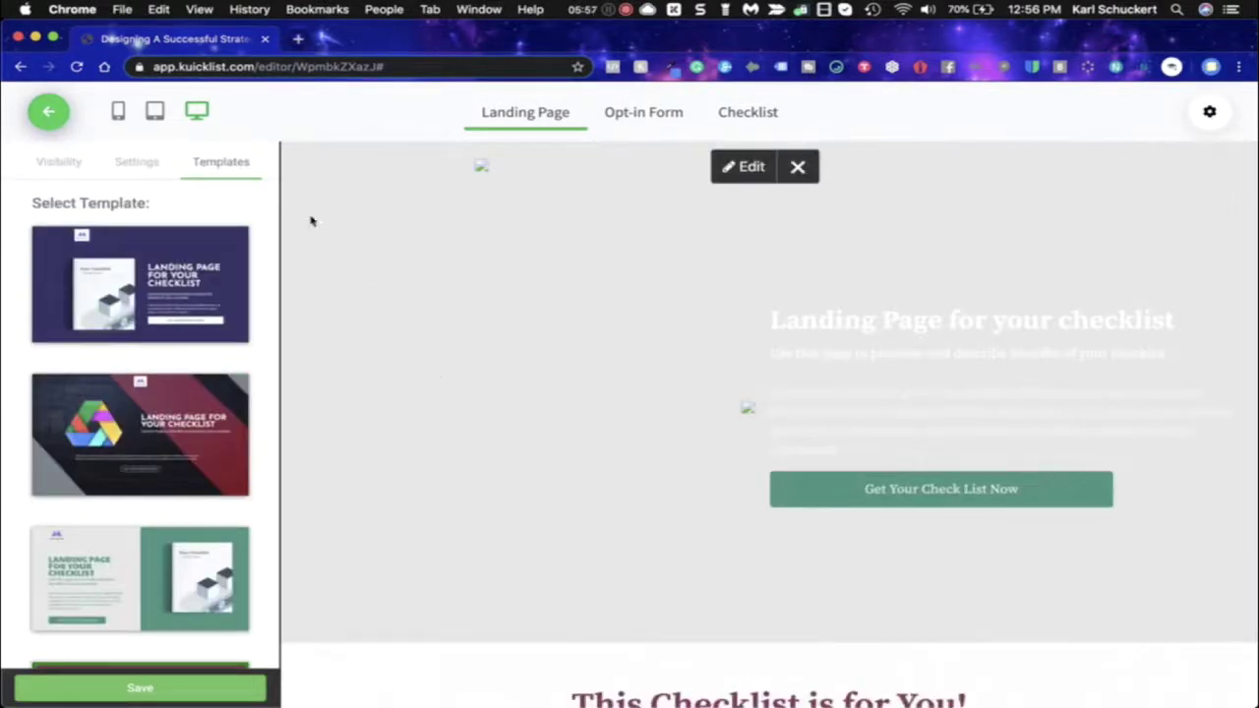
scroll(202, 430, down, 3)
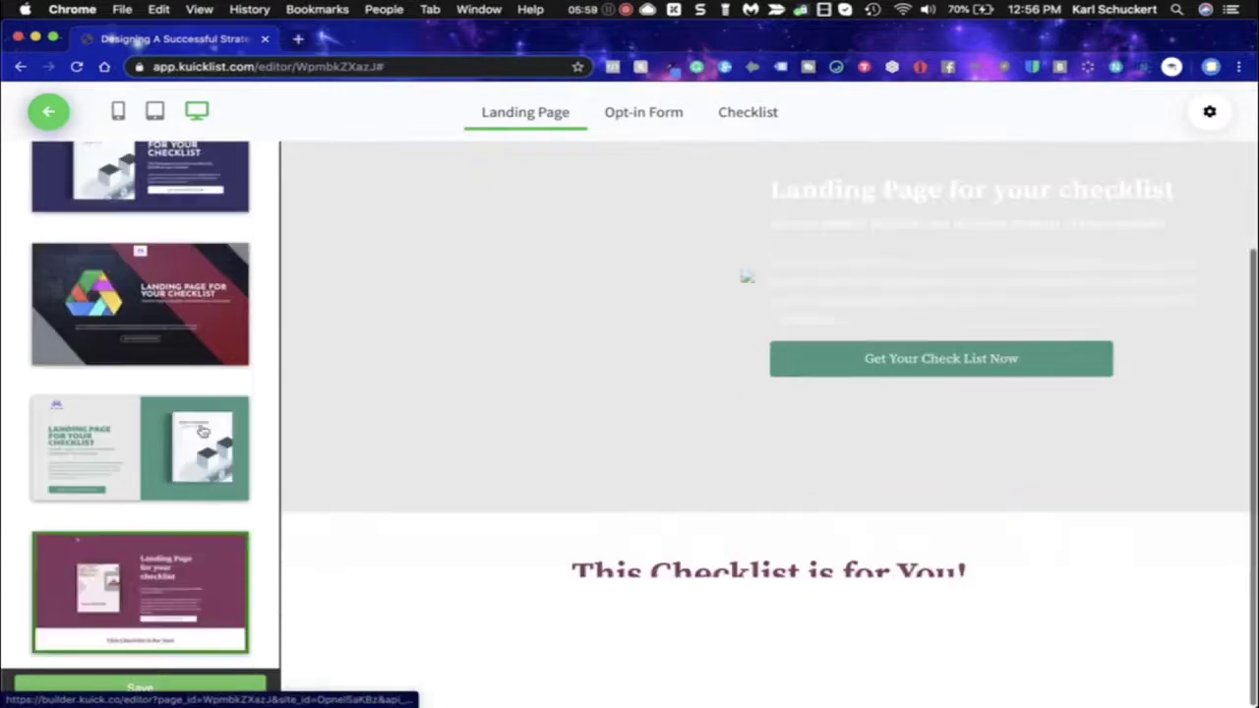
scroll(182, 394, up, 3)
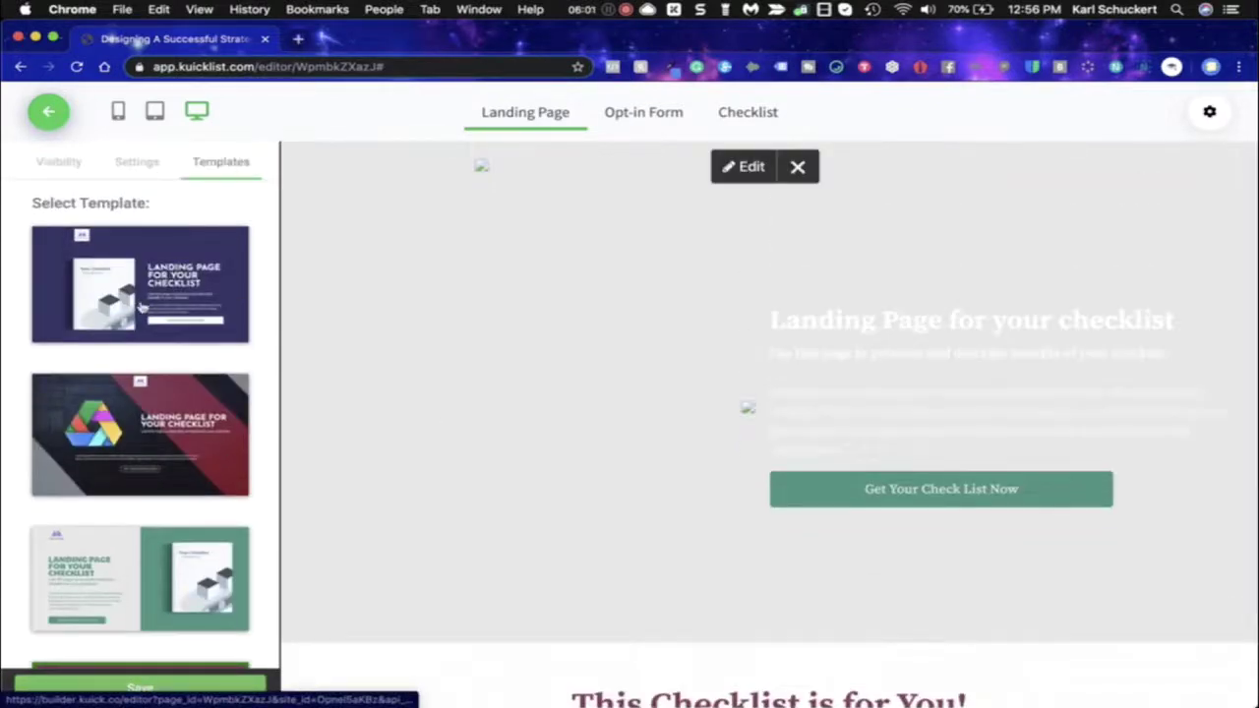
click(142, 308)
Confirm the purple template and start editing the landing page heading and subtitle
click(852, 239)
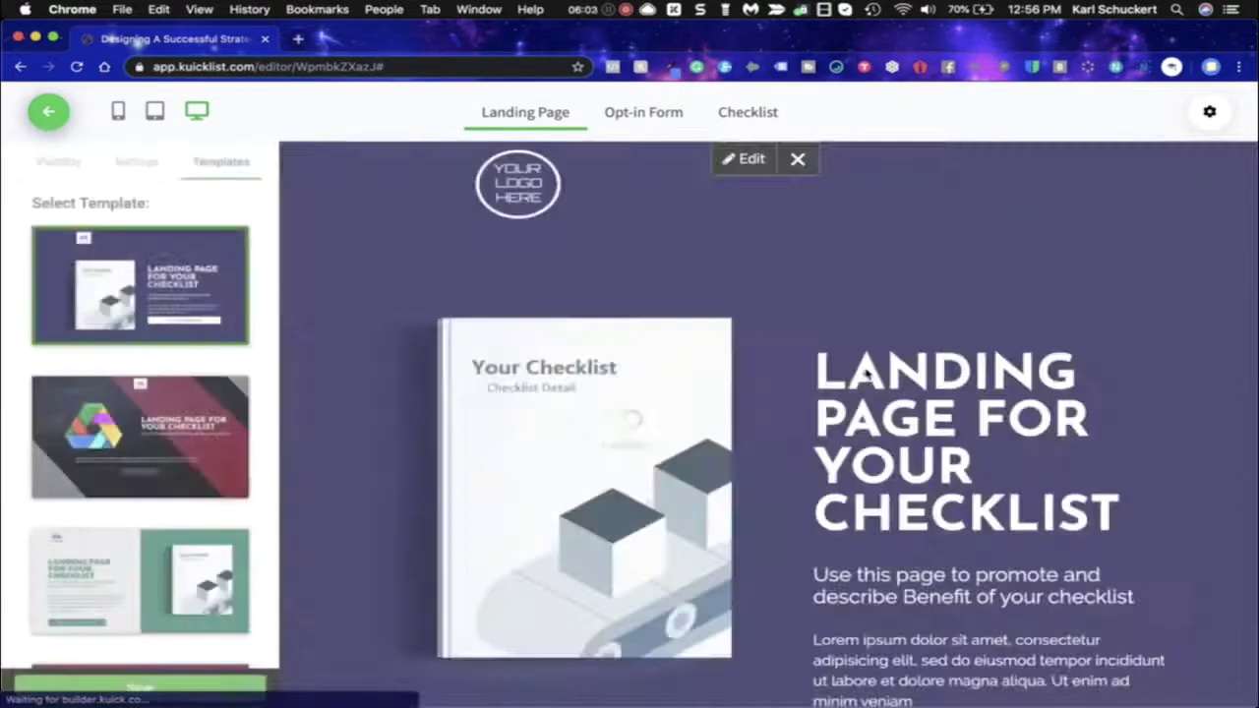
scroll(620, 403, down, 1)
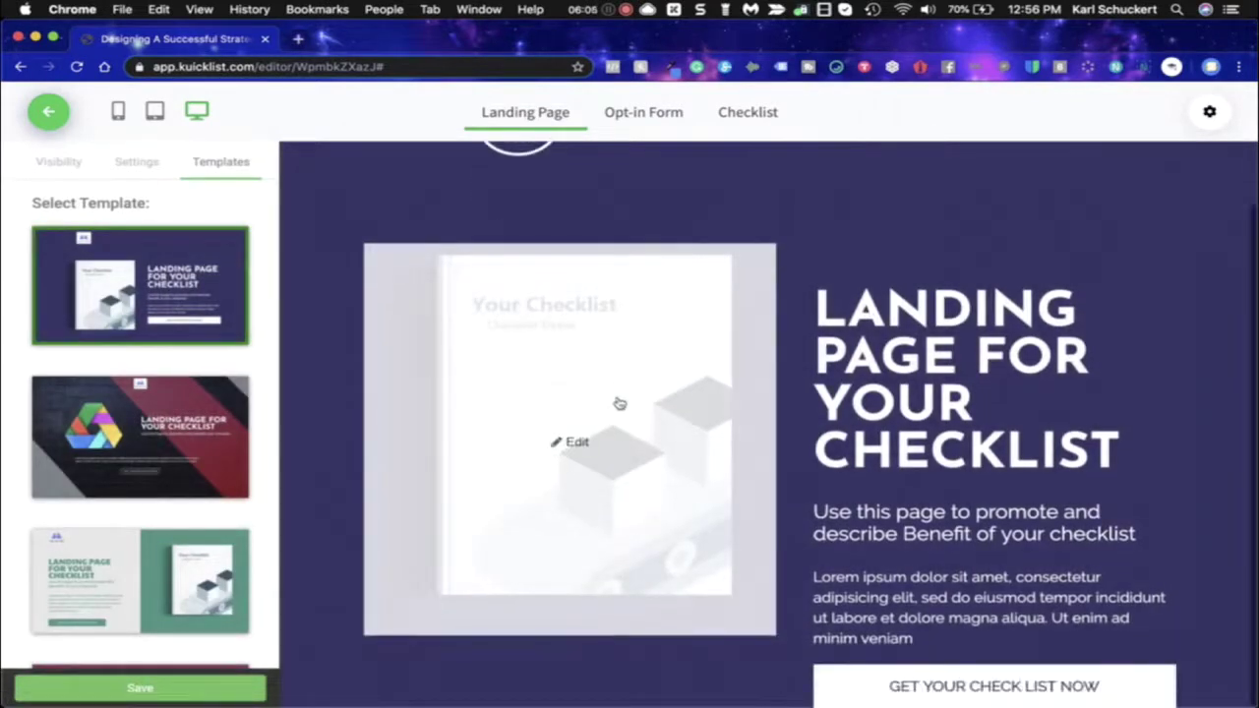
click(577, 423)
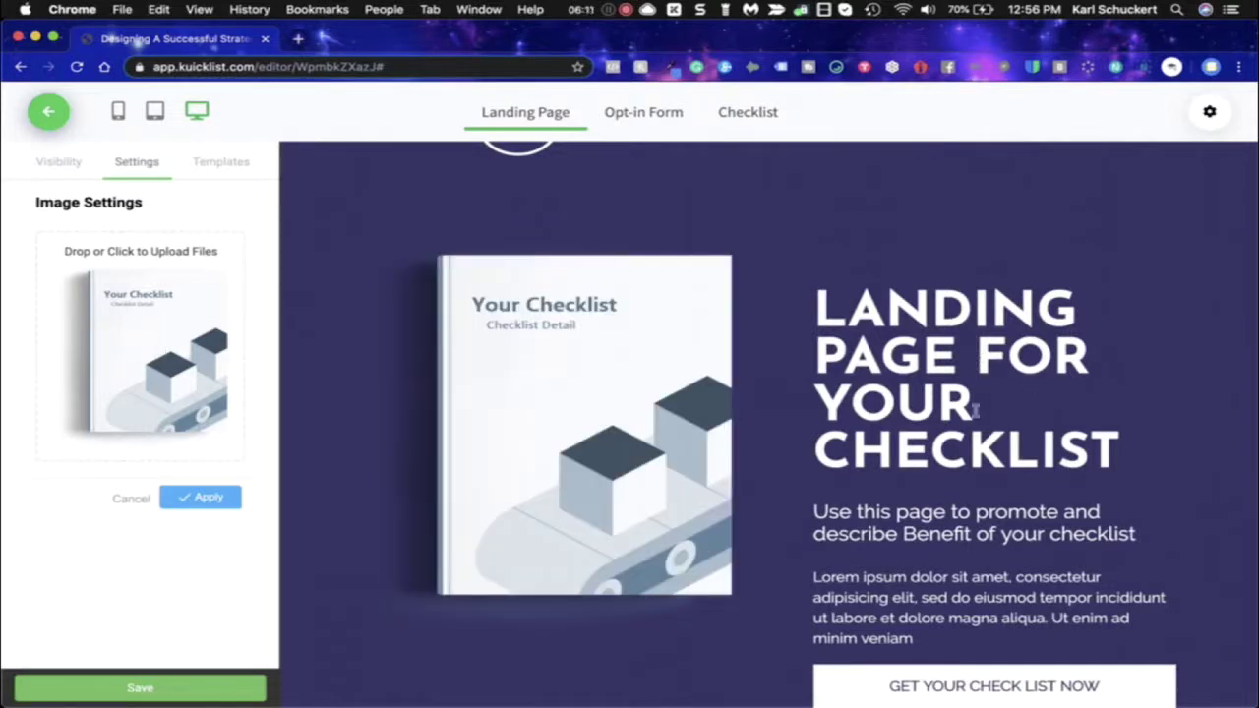
click(1121, 449)
text(A JLDS)
key(BackSpace)
key(BackSpace)
key(BackSpace)
key(BackSpace)
key(BackSpace)
key(BackSpace)
double_click(1036, 512)
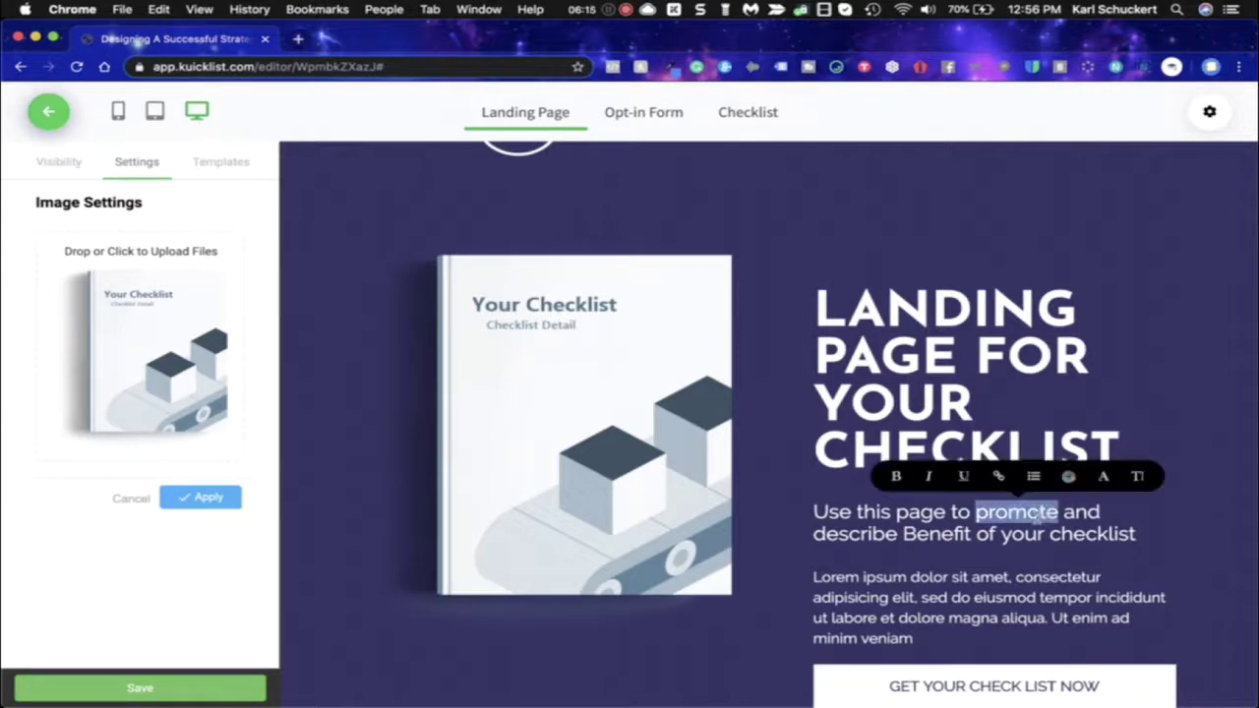
Paste the checklist title over the landing page heading
click(749, 116)
triple_click(593, 222)
key(cmd+c)
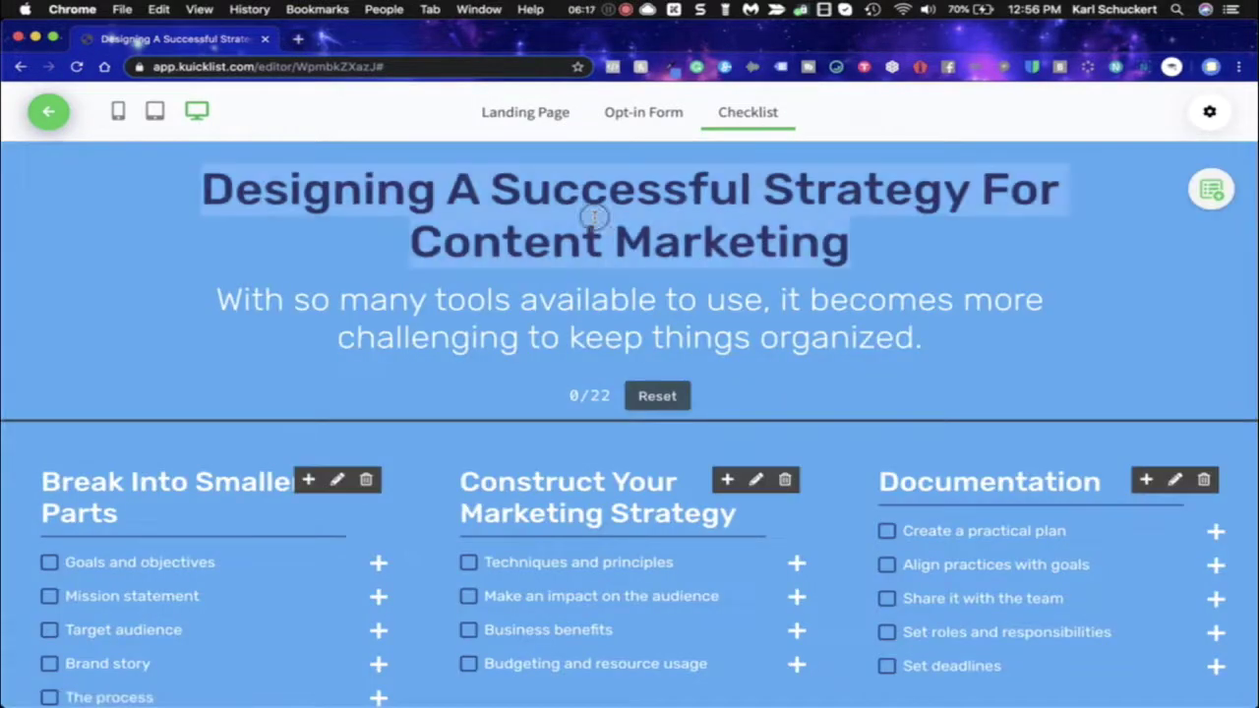
click(525, 112)
triple_click(952, 379)
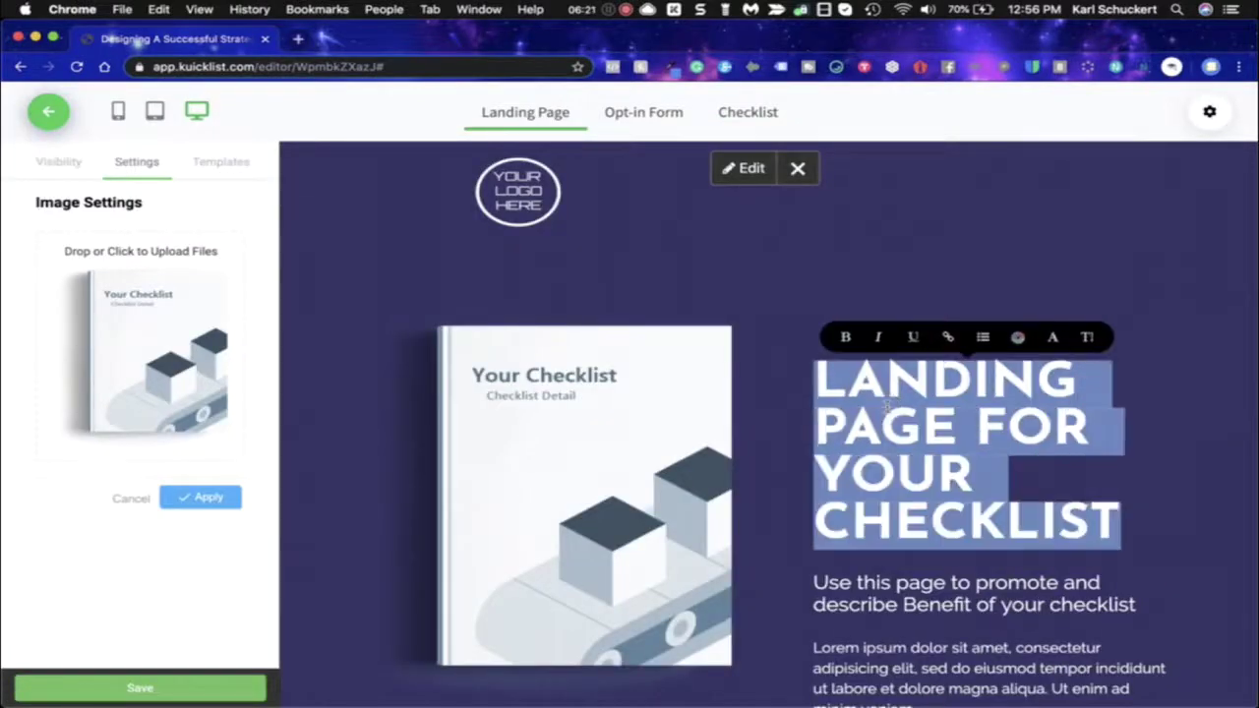
key(cmd+v)
scroll(886, 407, down, 3)
scroll(842, 362, up, 2)
scroll(802, 286, up, 1)
scroll(837, 360, down, 4)
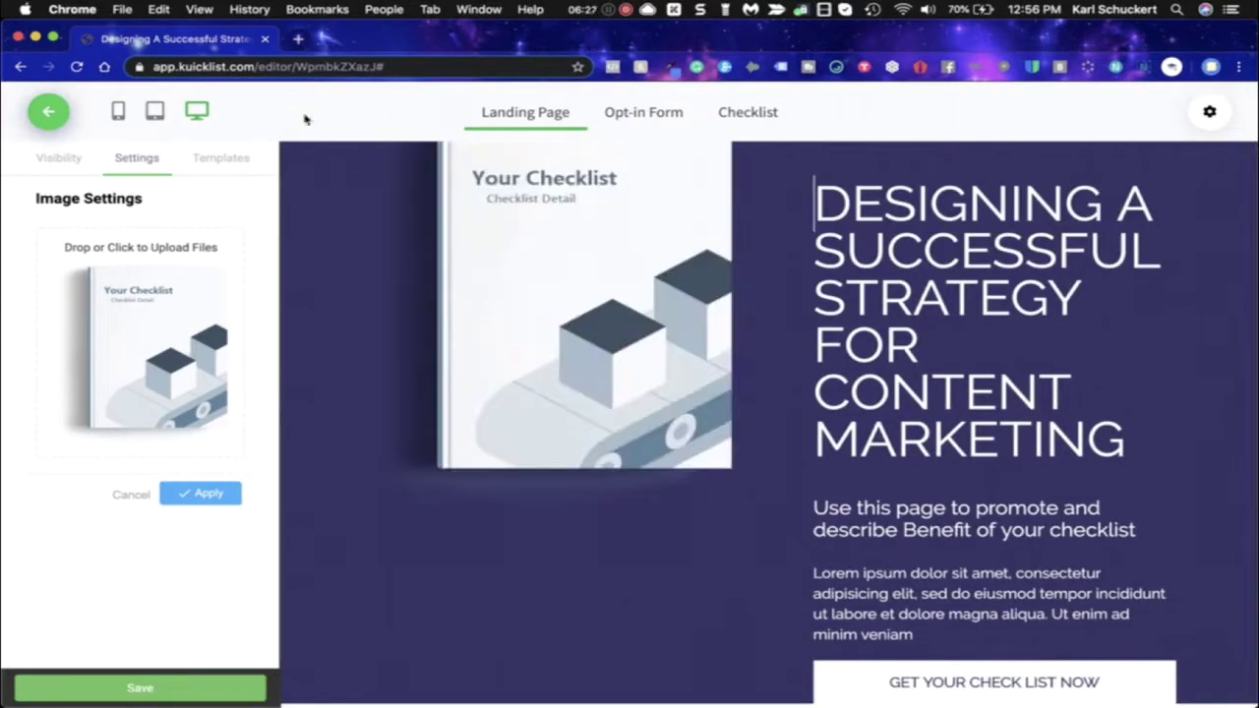
Replace the landing page tagline with the checklist's subtitle paragraph
click(748, 112)
triple_click(710, 310)
key(super+c)
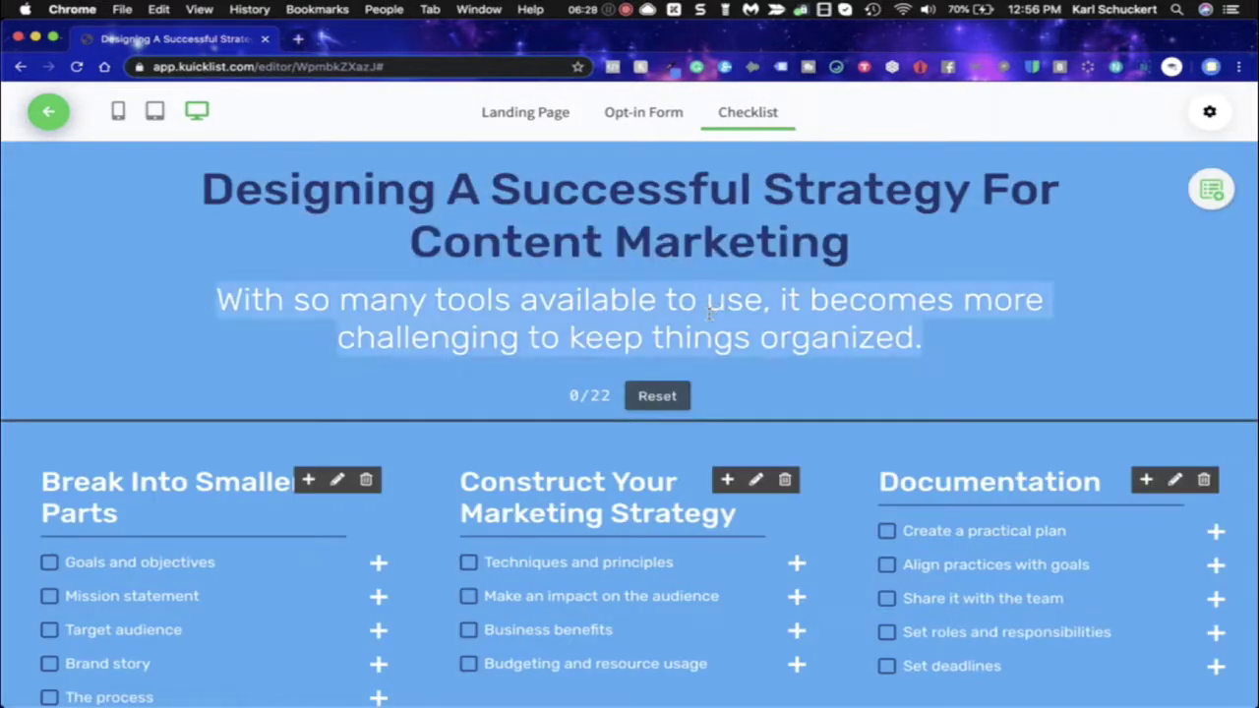
click(502, 118)
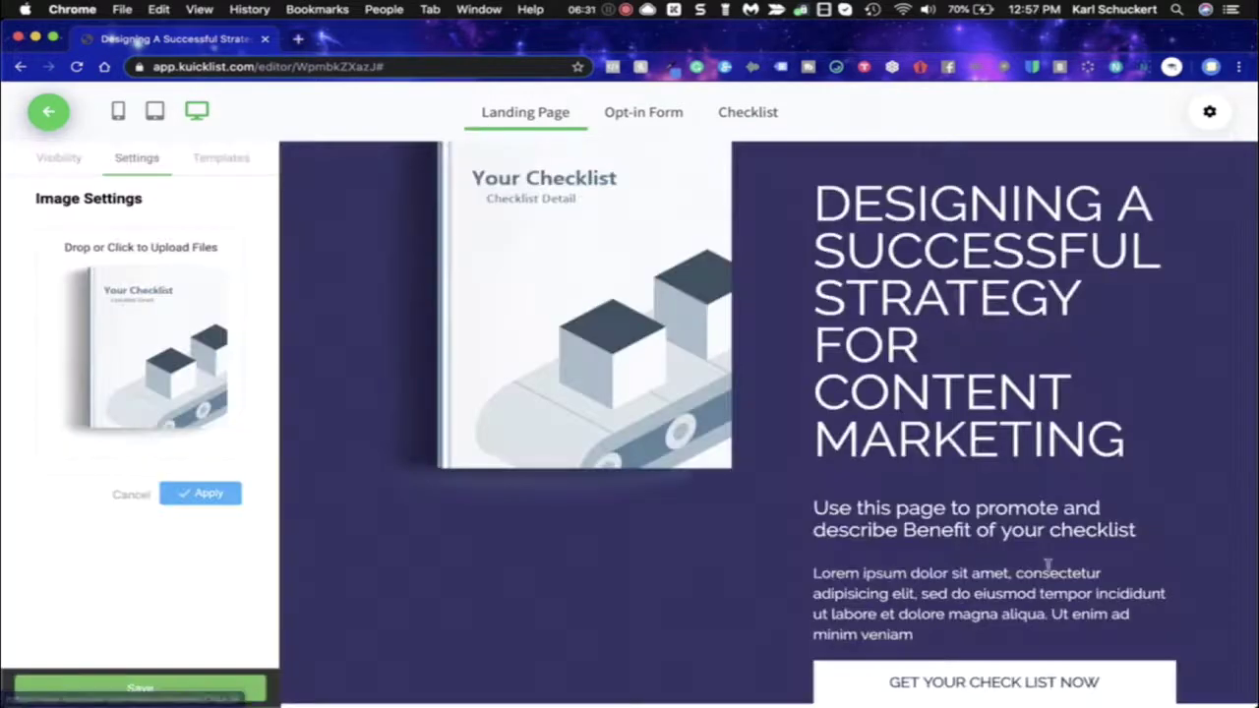
triple_click(907, 529)
key(super+v)
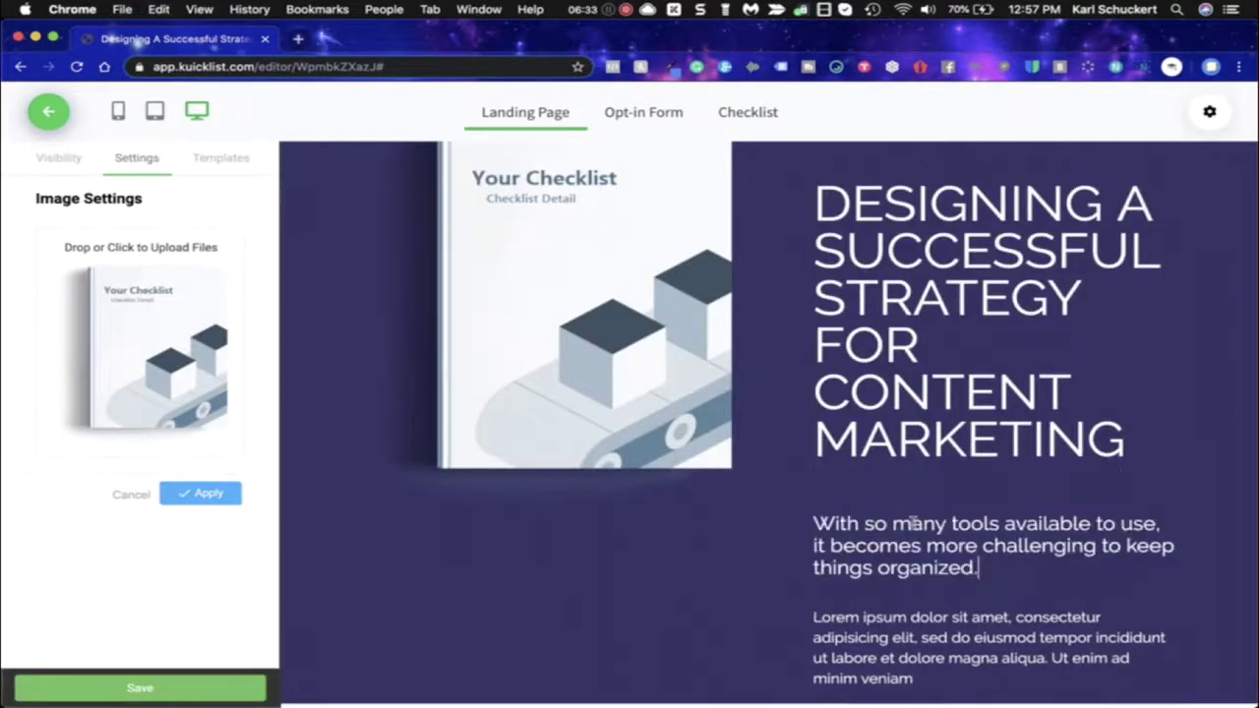
scroll(895, 550, down, 1)
click(902, 679)
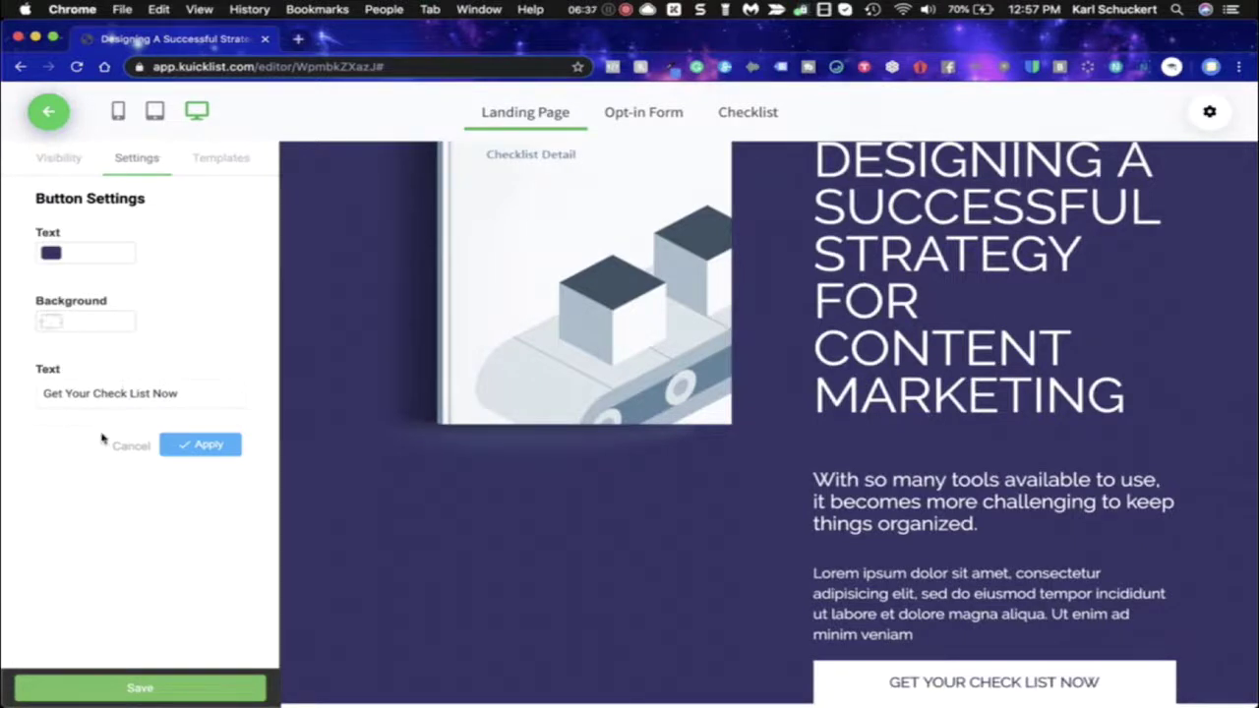
Set the 'Get Your Check List Now' button background to light green and apply it
click(51, 325)
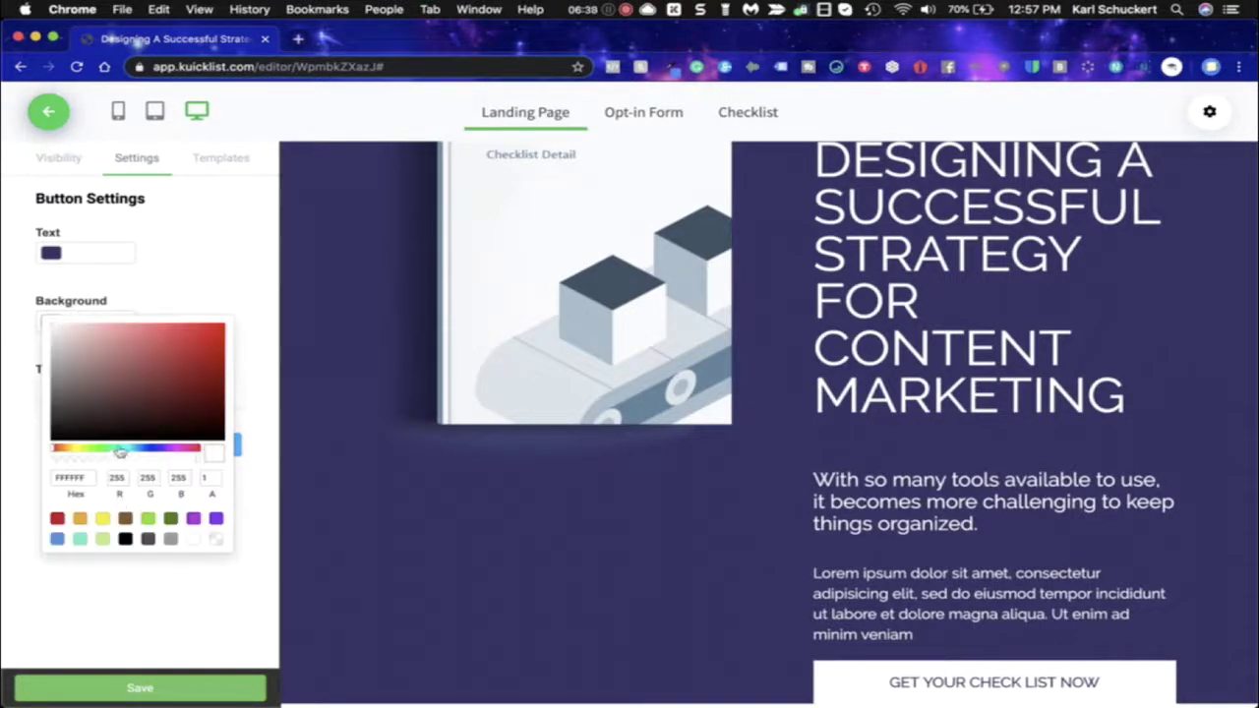
click(120, 451)
click(204, 341)
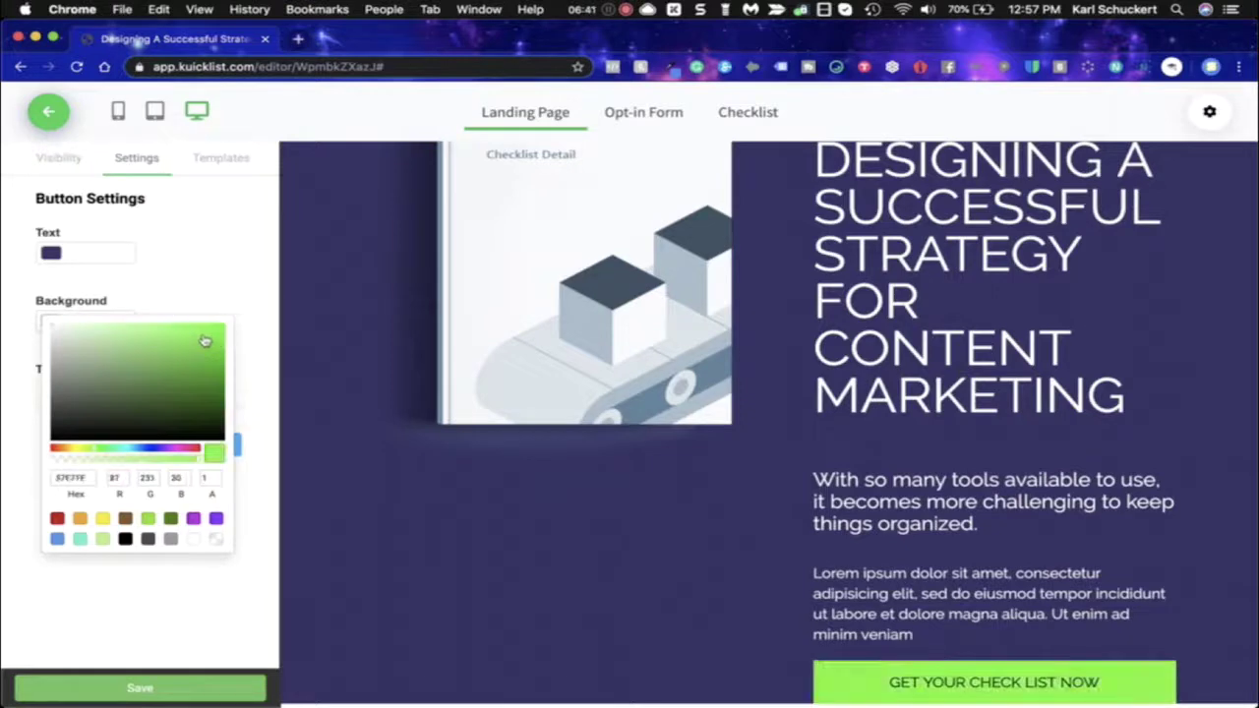
click(139, 687)
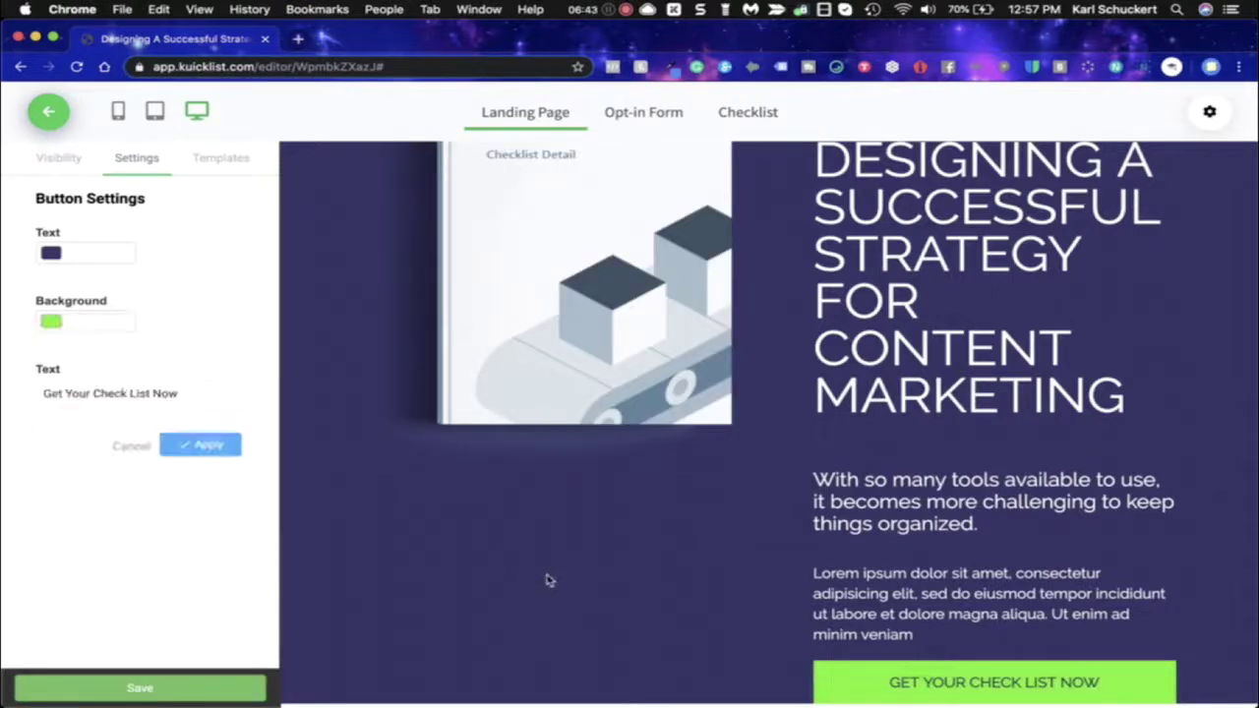
scroll(549, 581, up, 3)
click(203, 444)
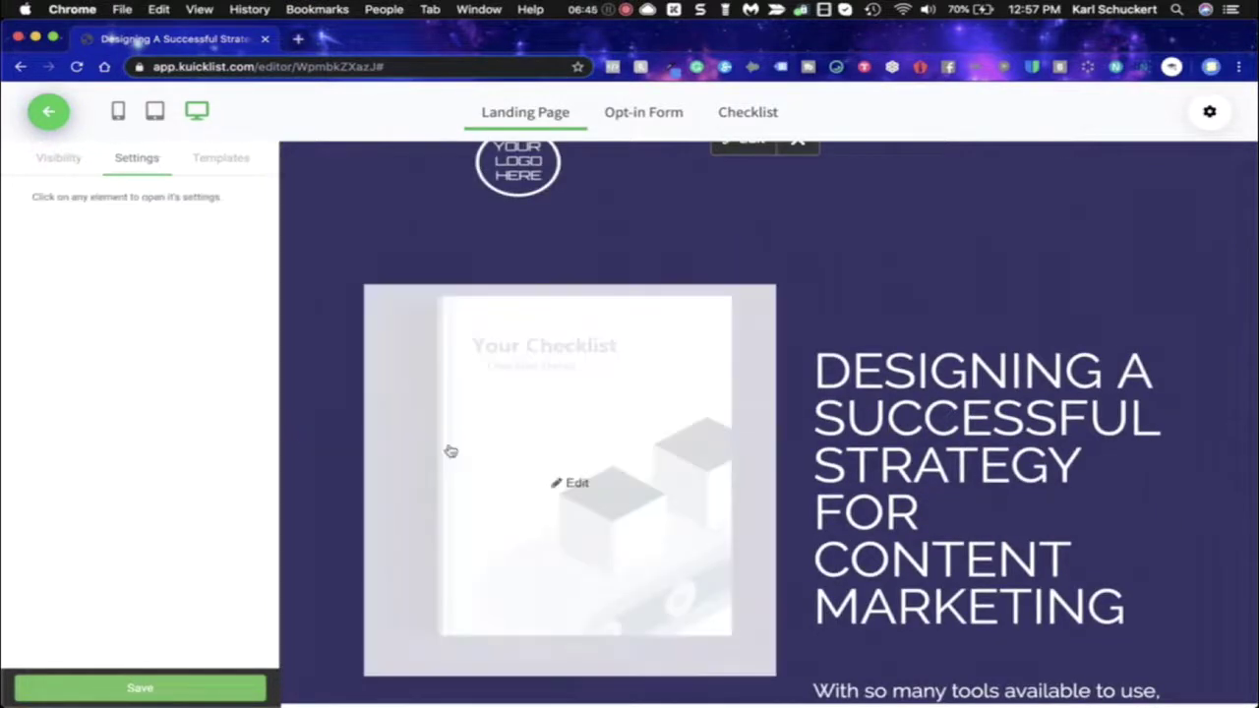
scroll(1017, 458, down, 4)
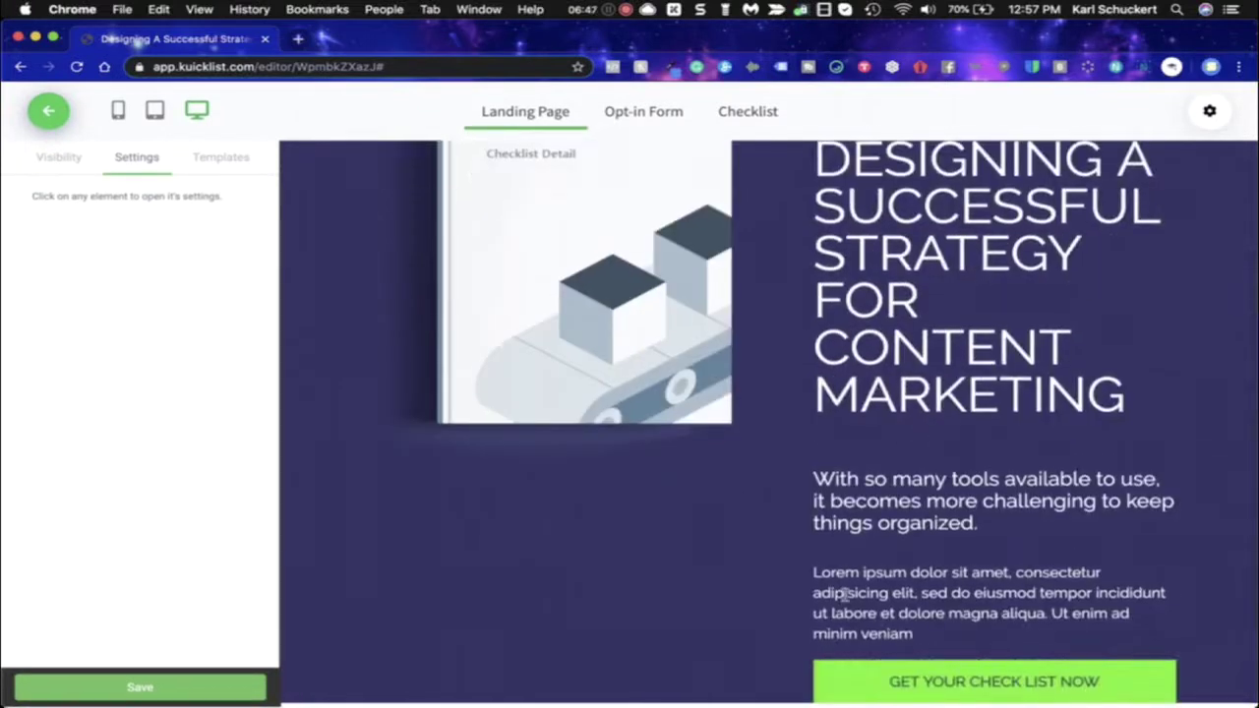
scroll(845, 594, up, 3)
scroll(848, 594, down, 3)
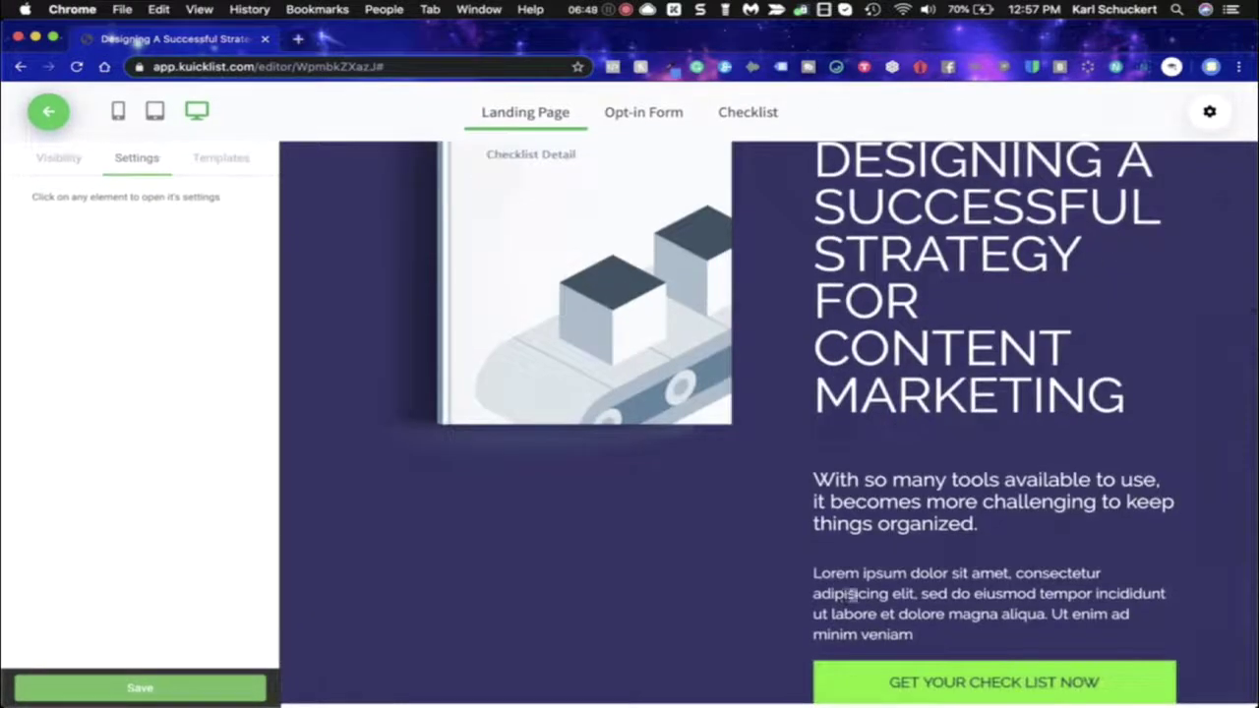
scroll(852, 594, up, 3)
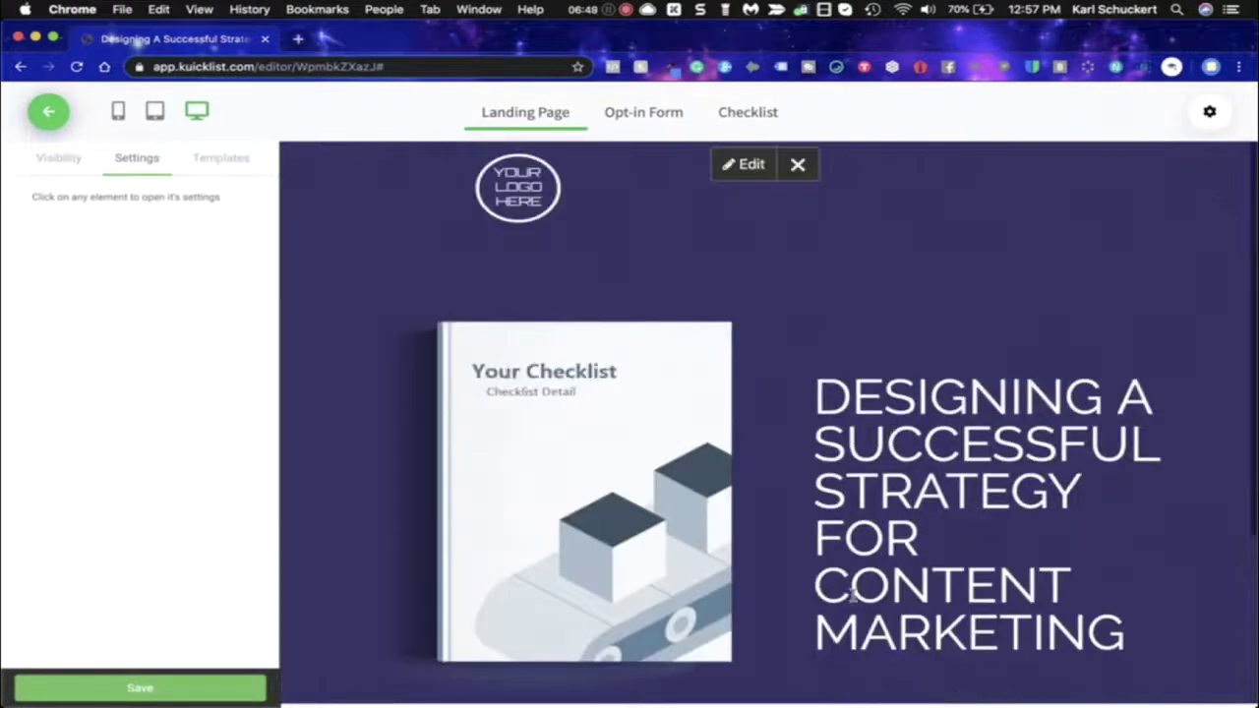
Connect ActiveCampaign as the email service, sending leads to the Kuicklist Buyers list
click(1211, 116)
scroll(474, 326, up, 5)
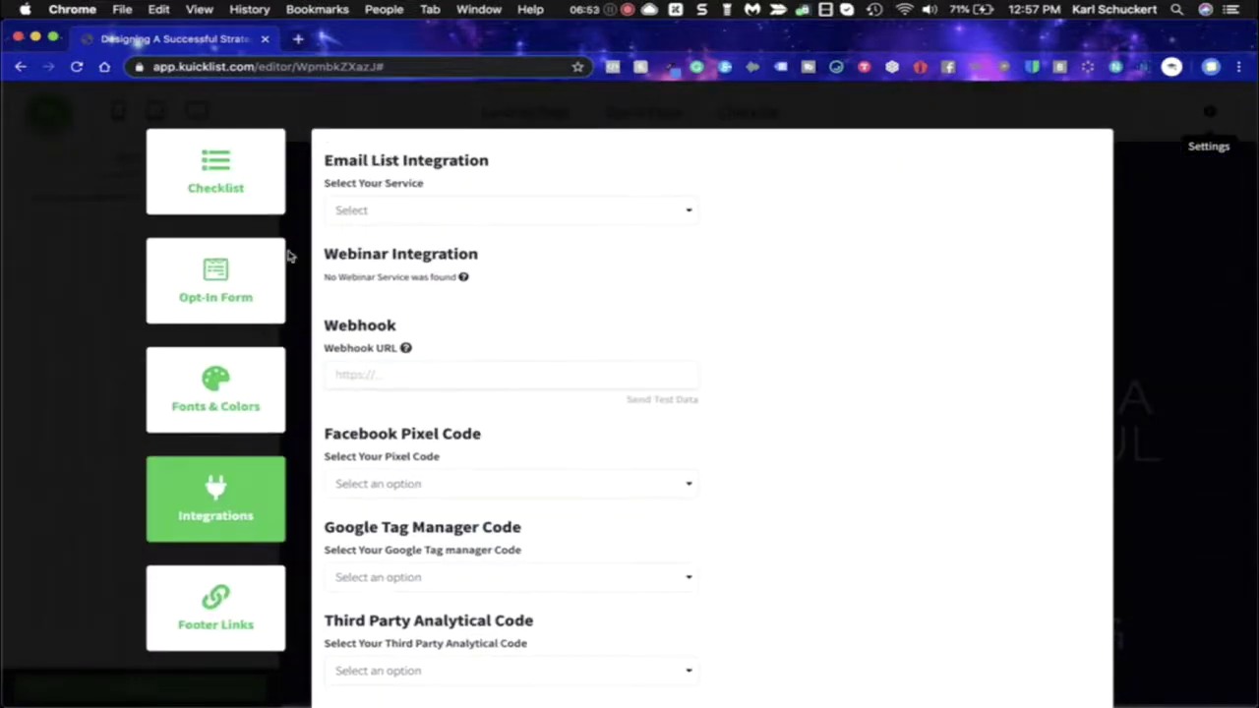
click(597, 208)
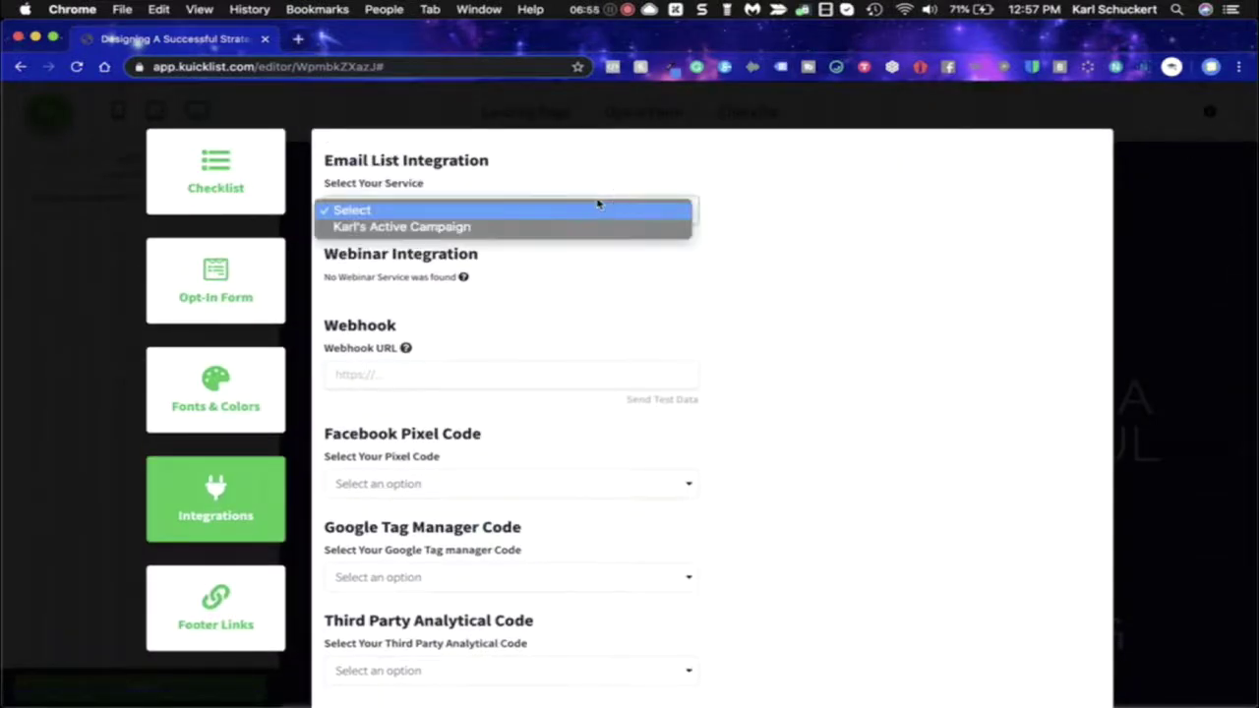
click(657, 232)
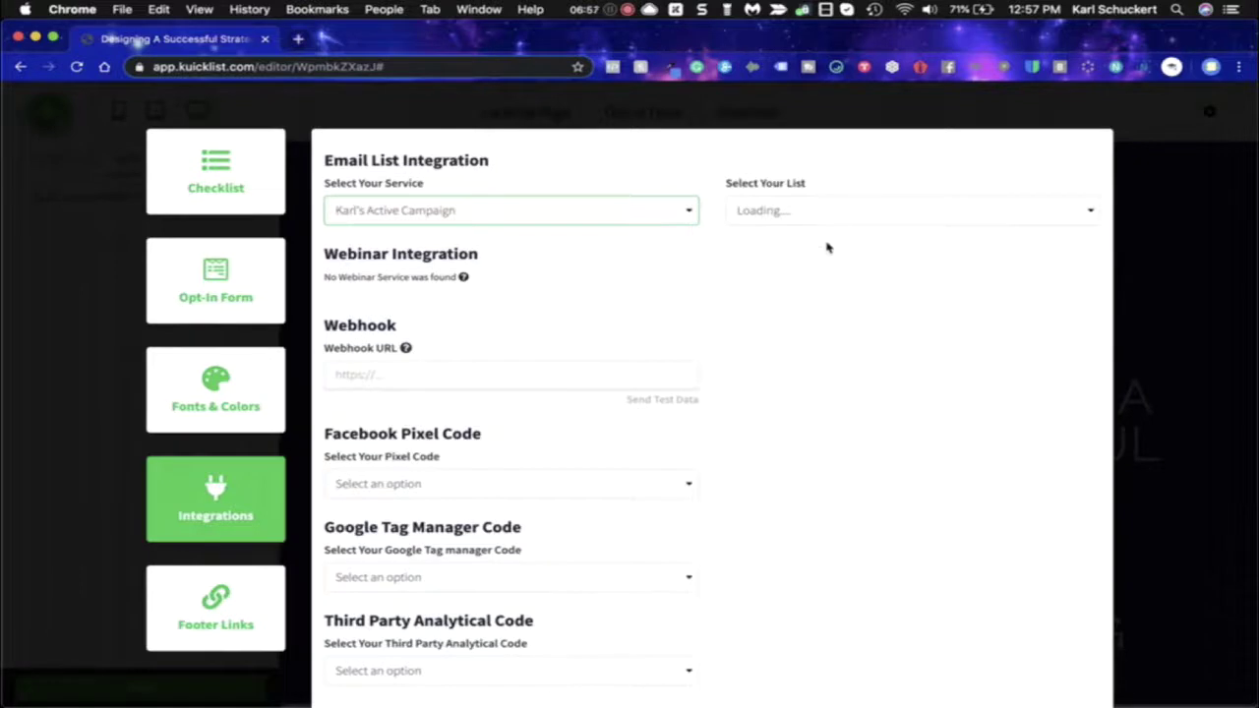
click(833, 195)
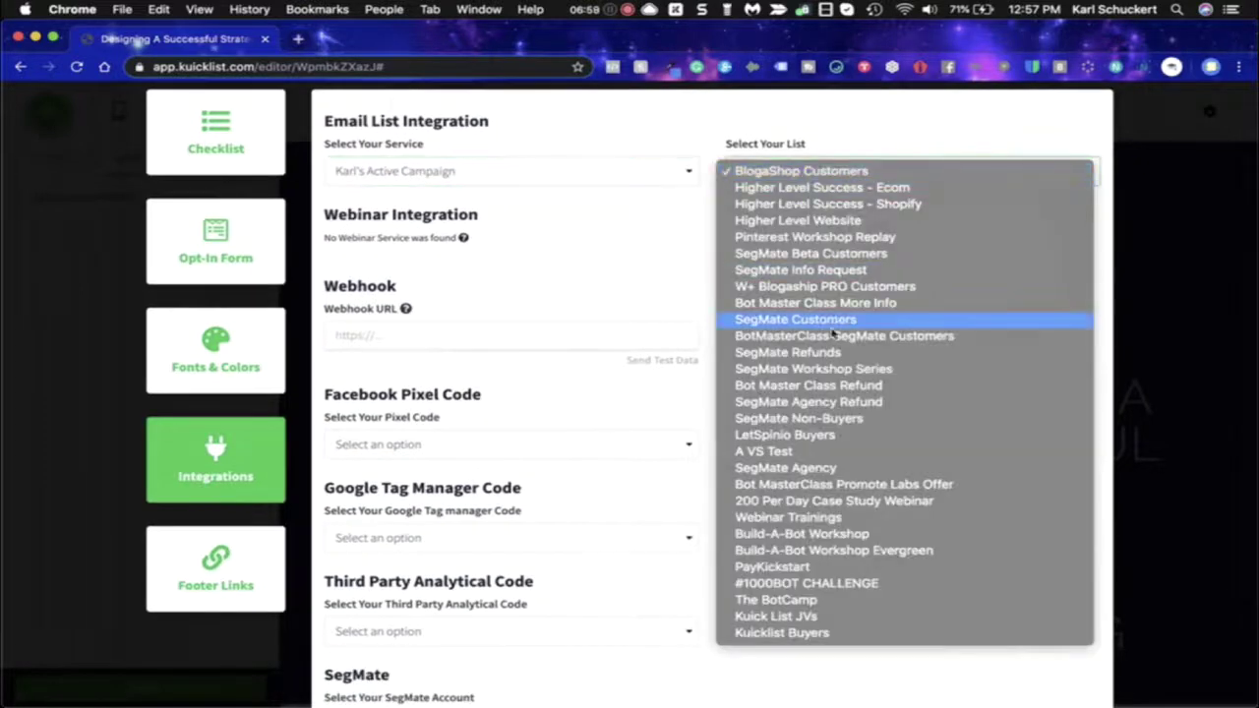
click(776, 634)
Connect the SegMate account in the integration settings
scroll(774, 636, down, 2)
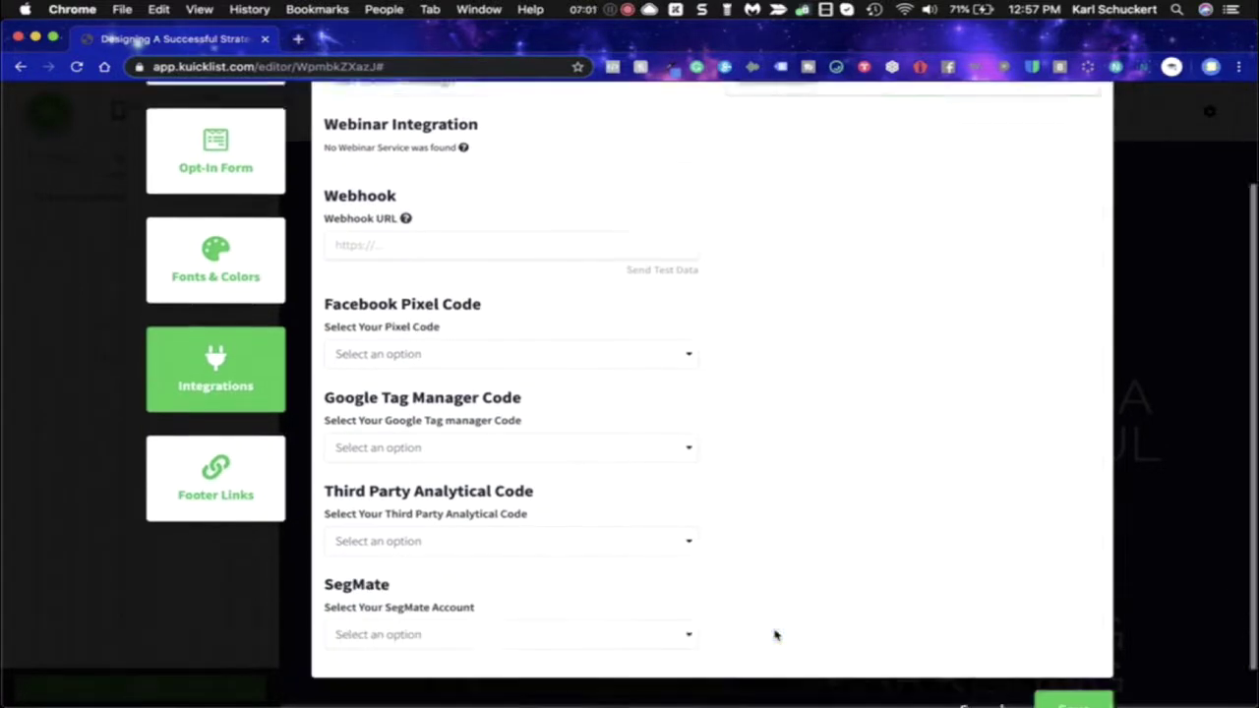
scroll(775, 636, down, 1)
click(459, 592)
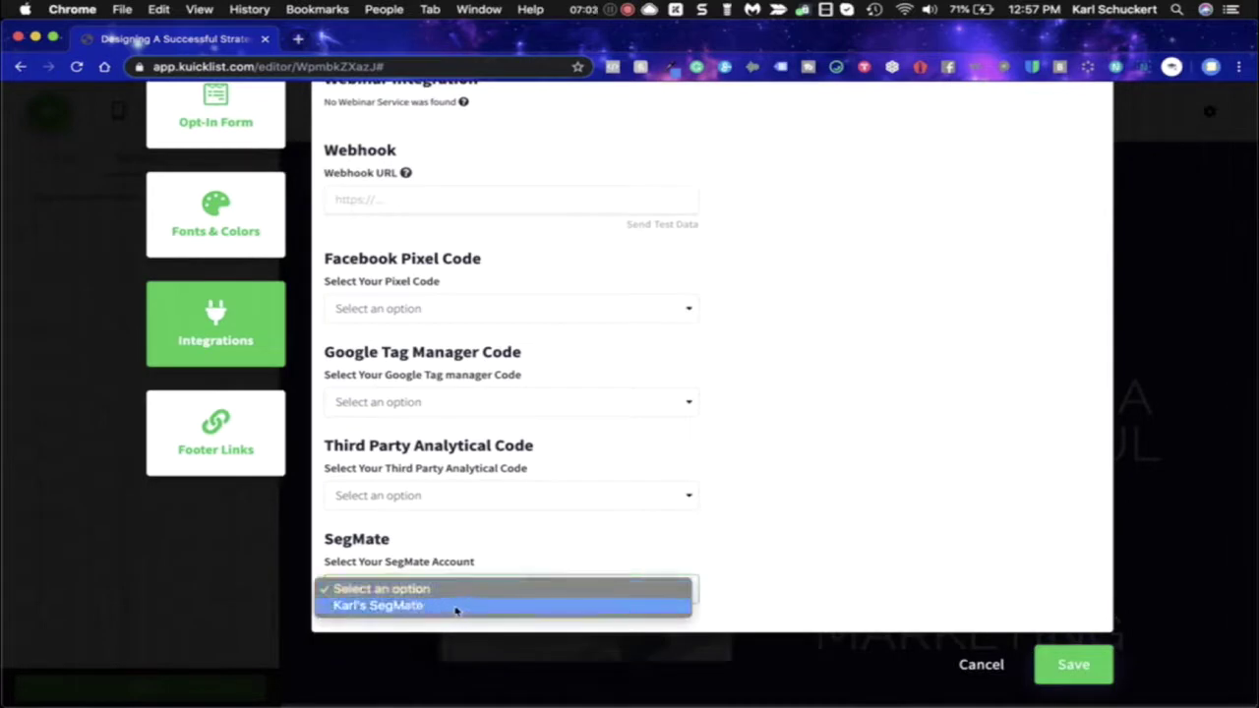
click(456, 607)
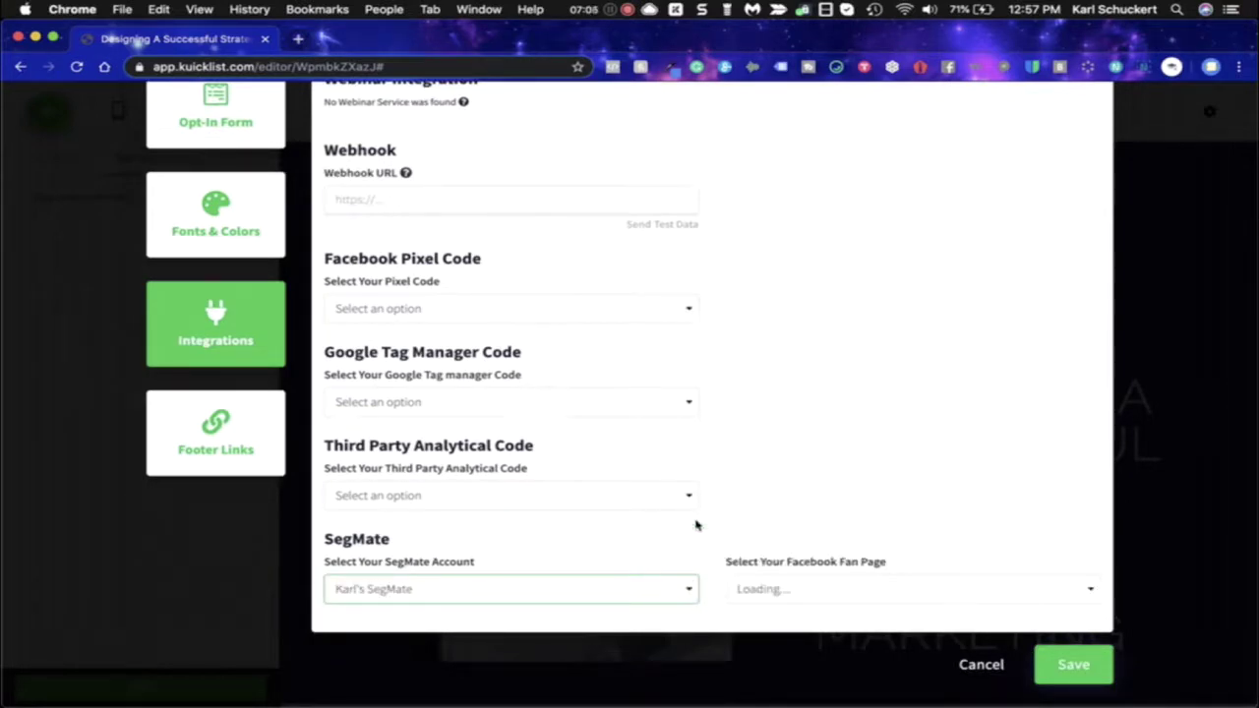
scroll(806, 462, up, 3)
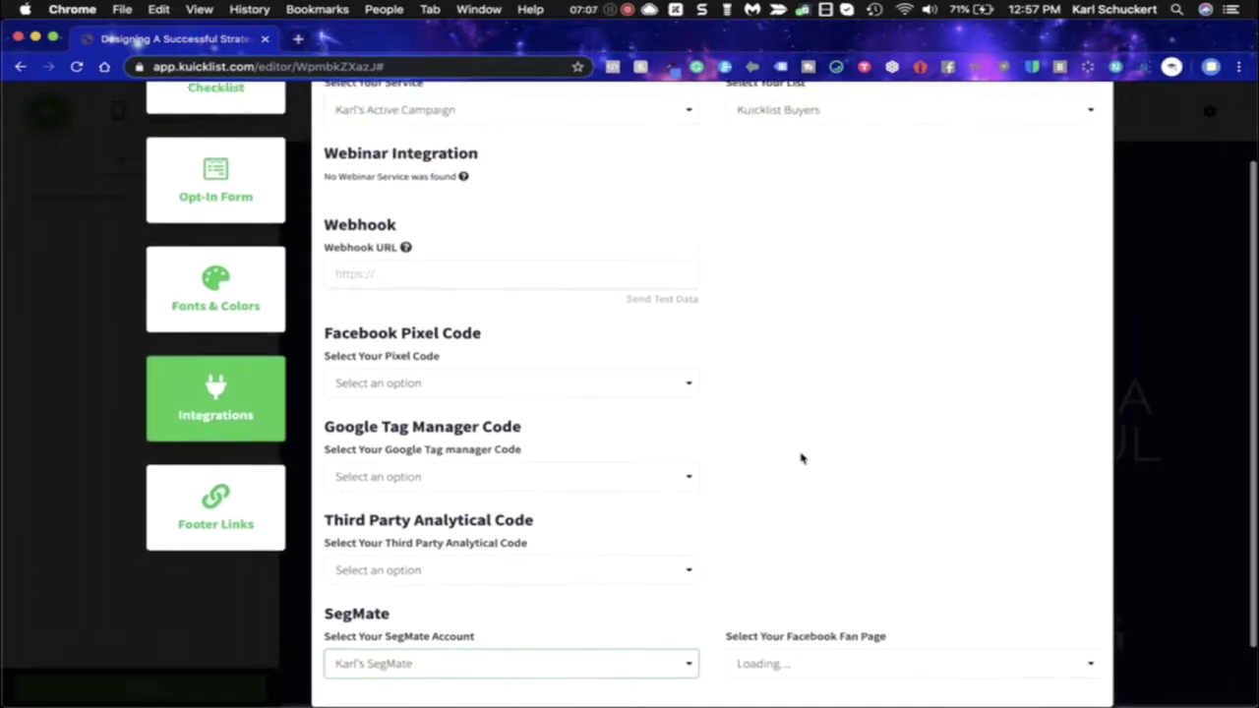
scroll(452, 287, up, 1)
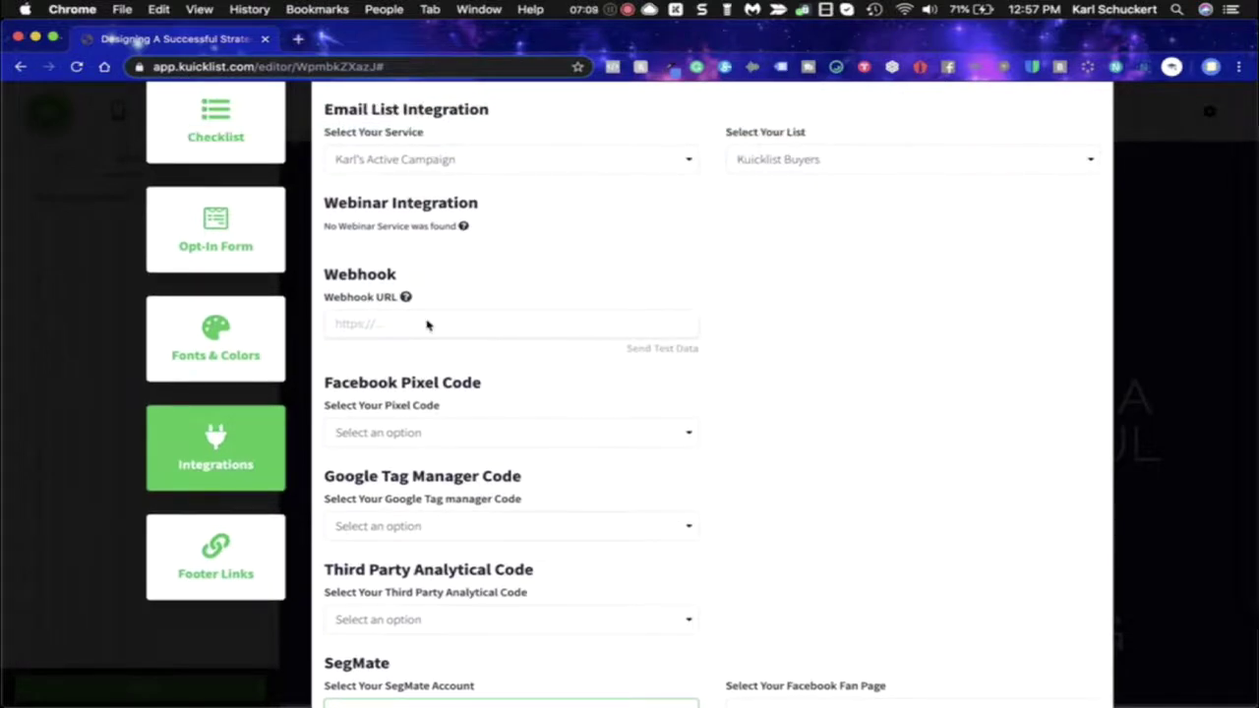
Start entering a webhook URL, then bring up the Footer Links settings
click(389, 327)
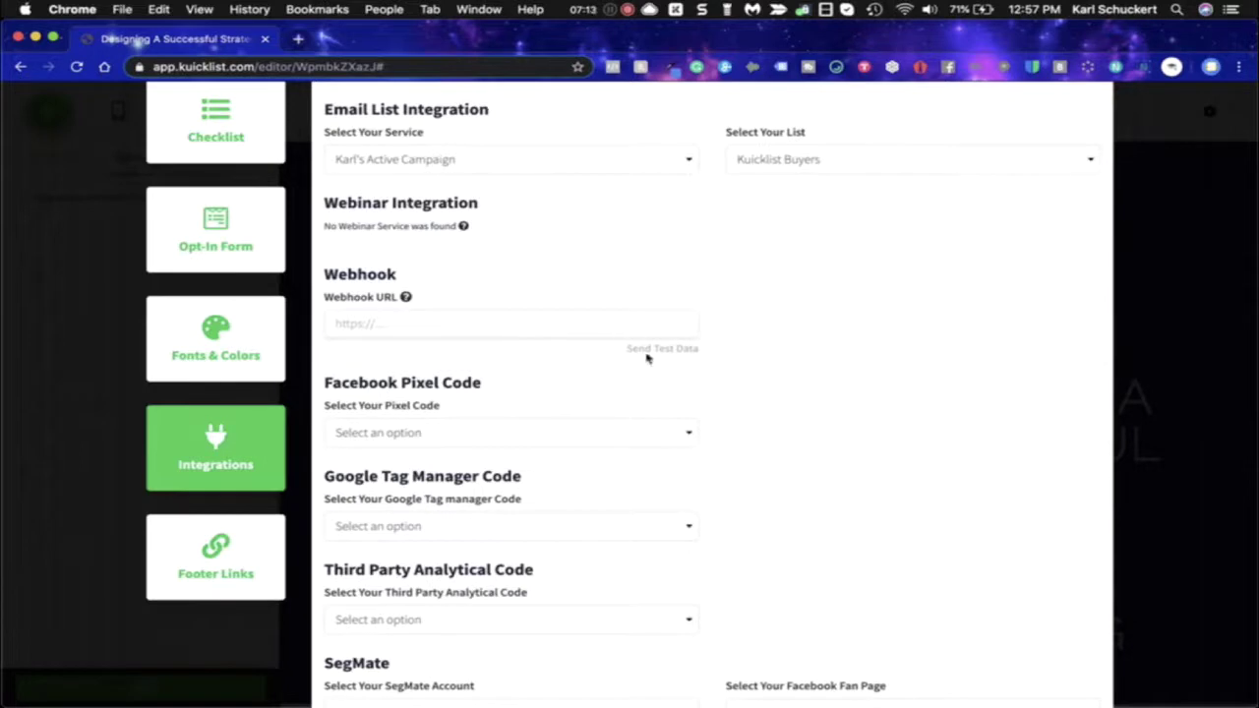
scroll(833, 298, up, 1)
click(416, 345)
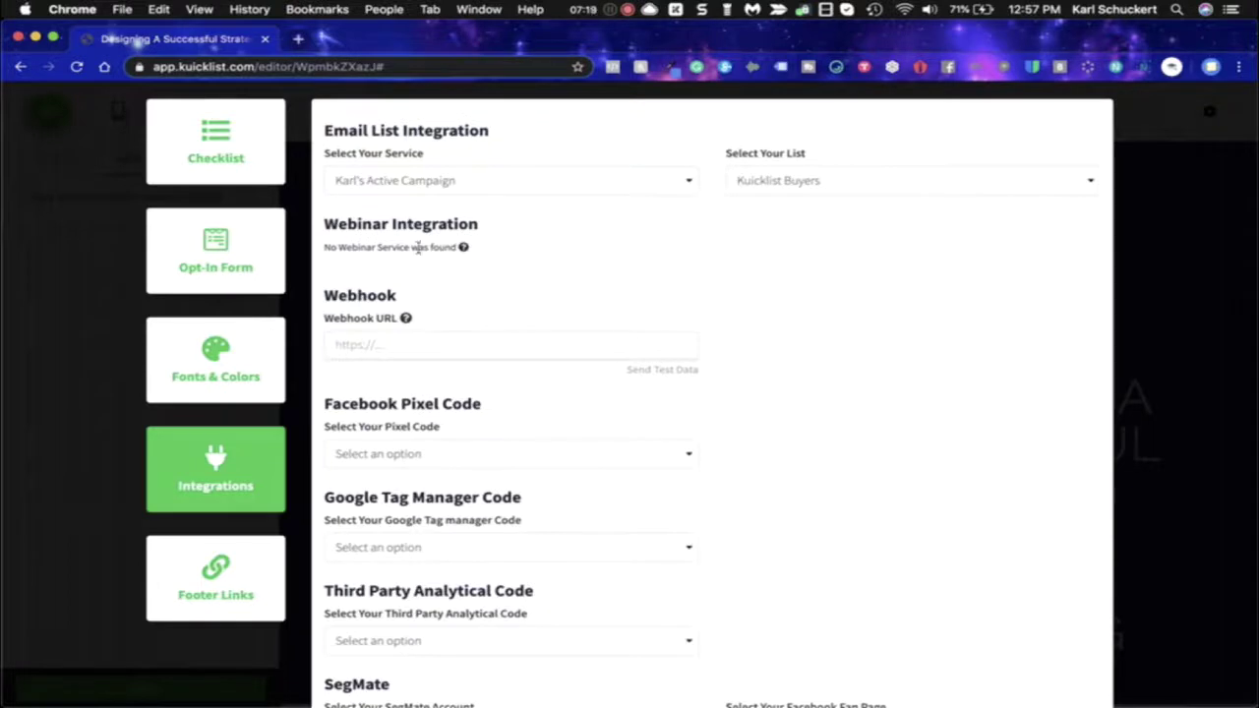
scroll(786, 357, down, 2)
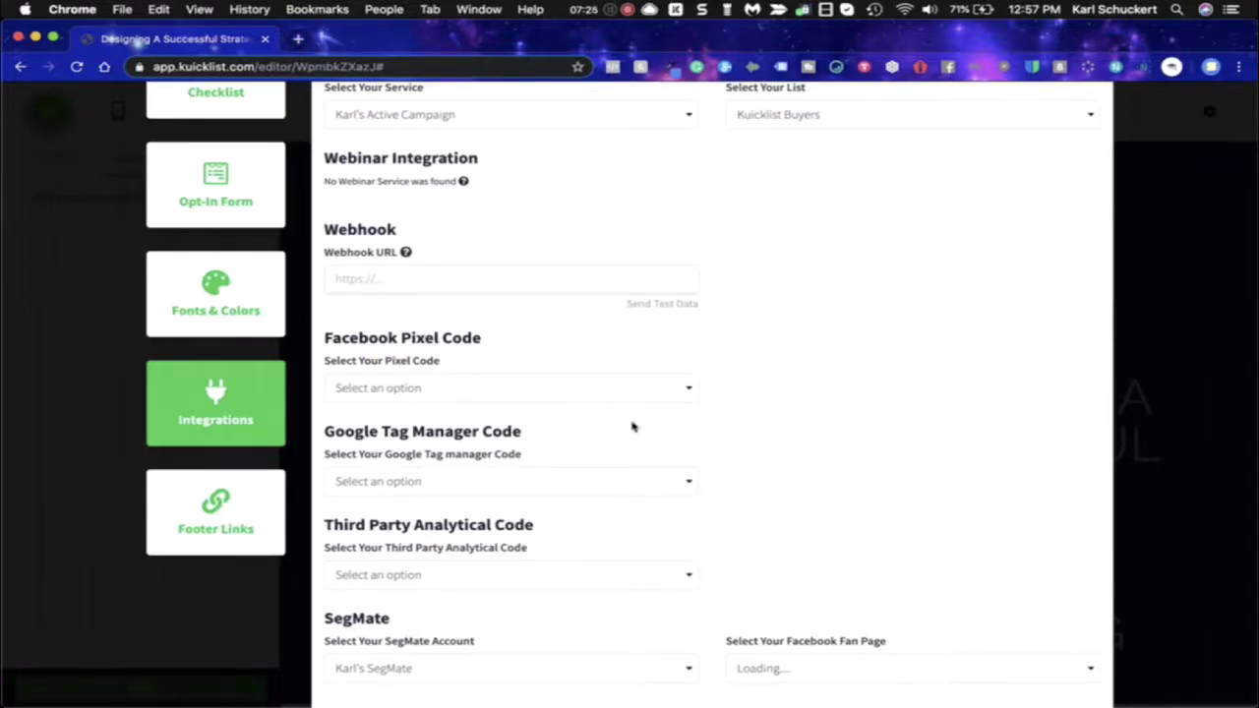
click(215, 529)
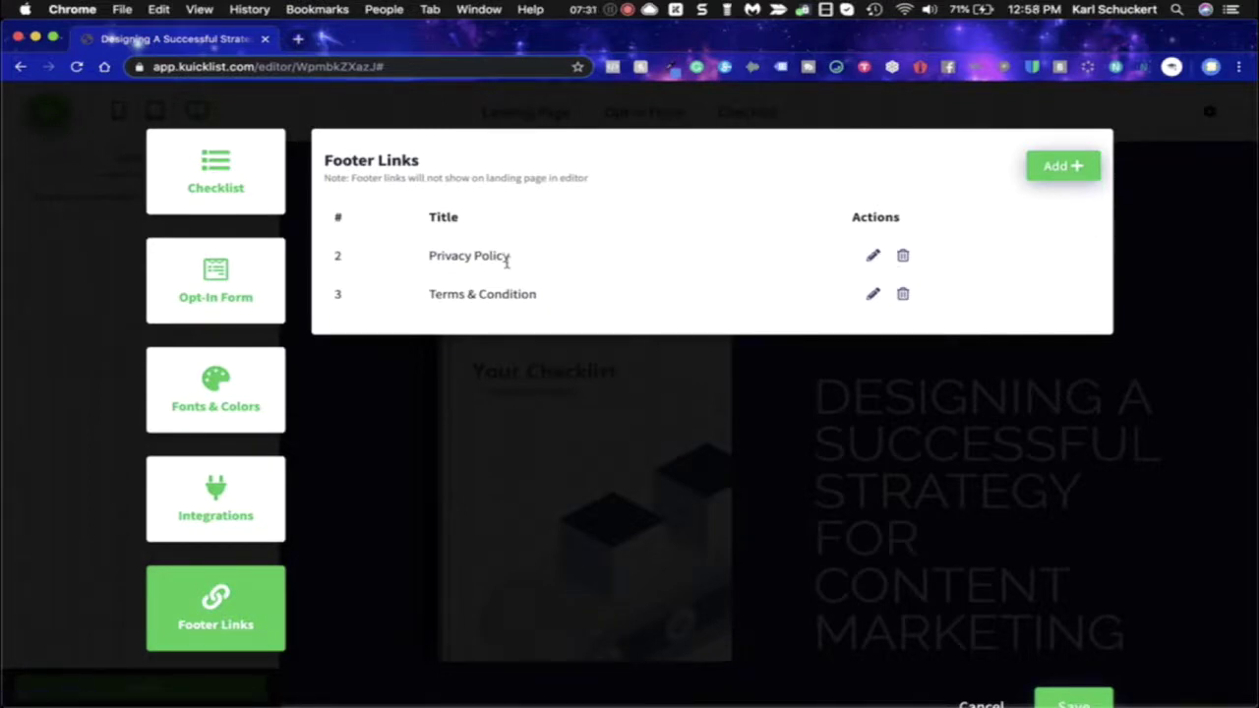
Save the checklist's footer link settings and return from the editor to the home dashboard
scroll(600, 317, down, 1)
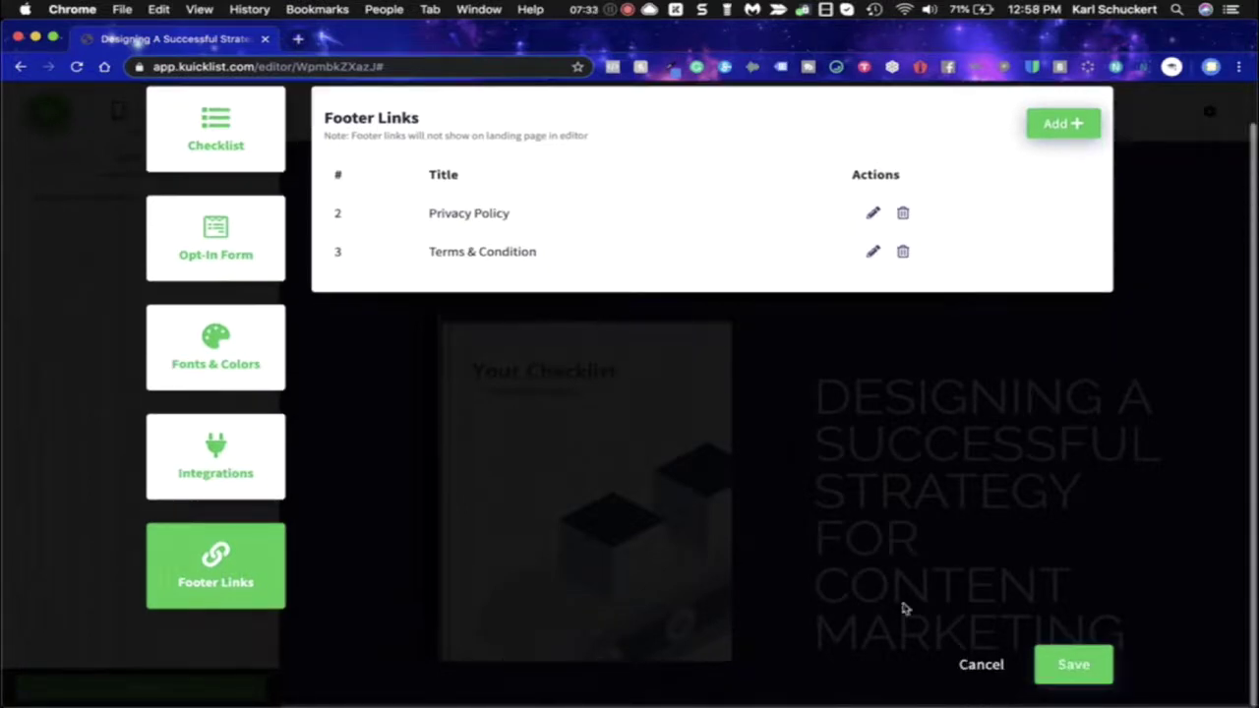
click(1057, 666)
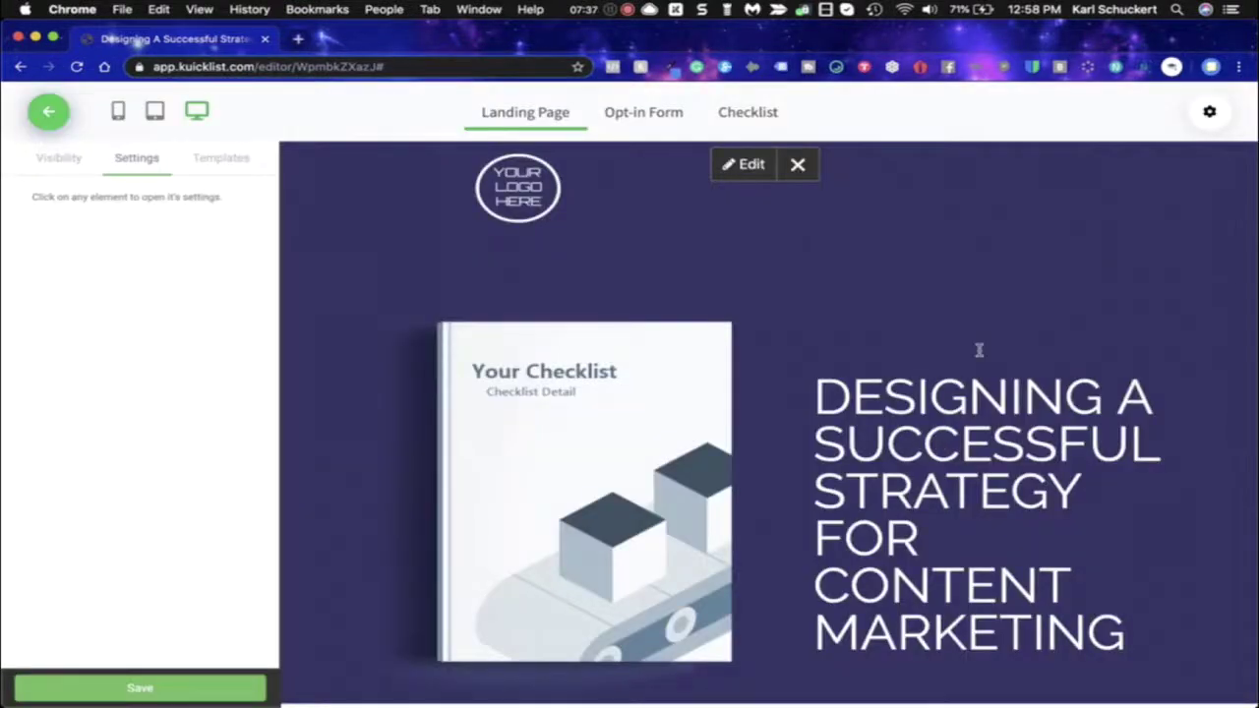
click(49, 111)
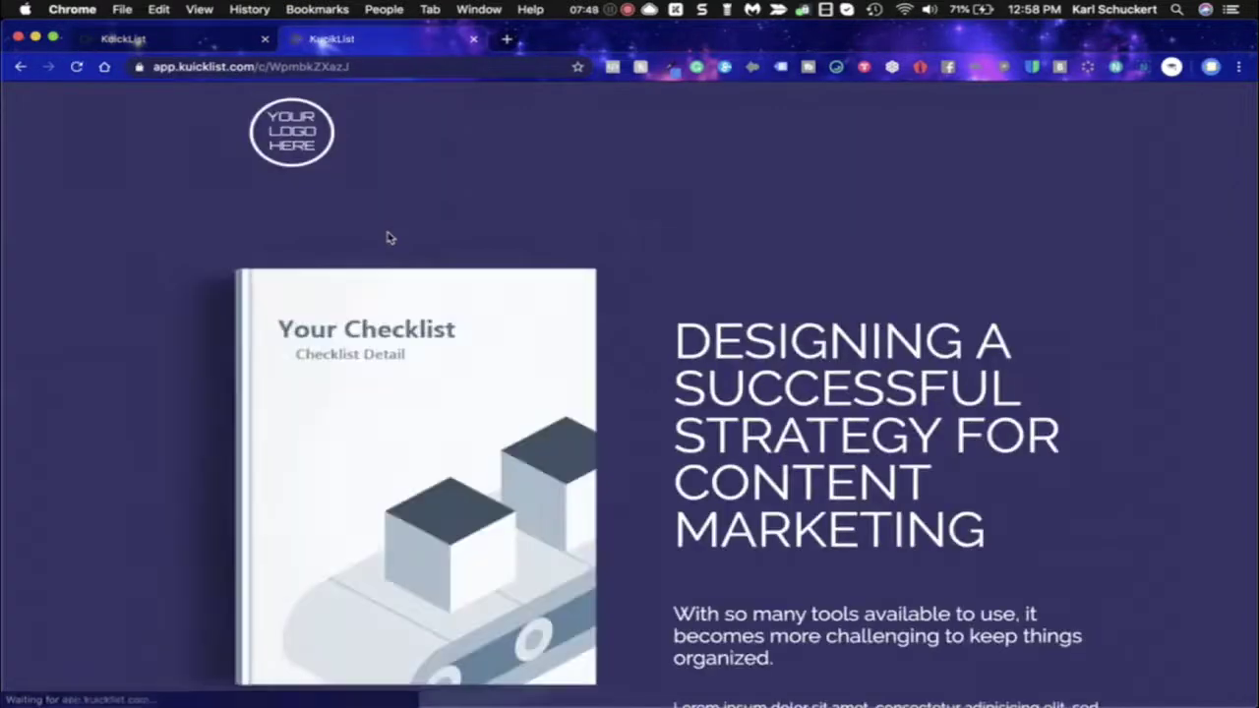
Open the landing page's opt-in form and autofill the subscriber's name and e-mail from saved suggestions
scroll(590, 295, down, 5)
scroll(778, 295, up, 5)
scroll(994, 323, down, 5)
click(878, 588)
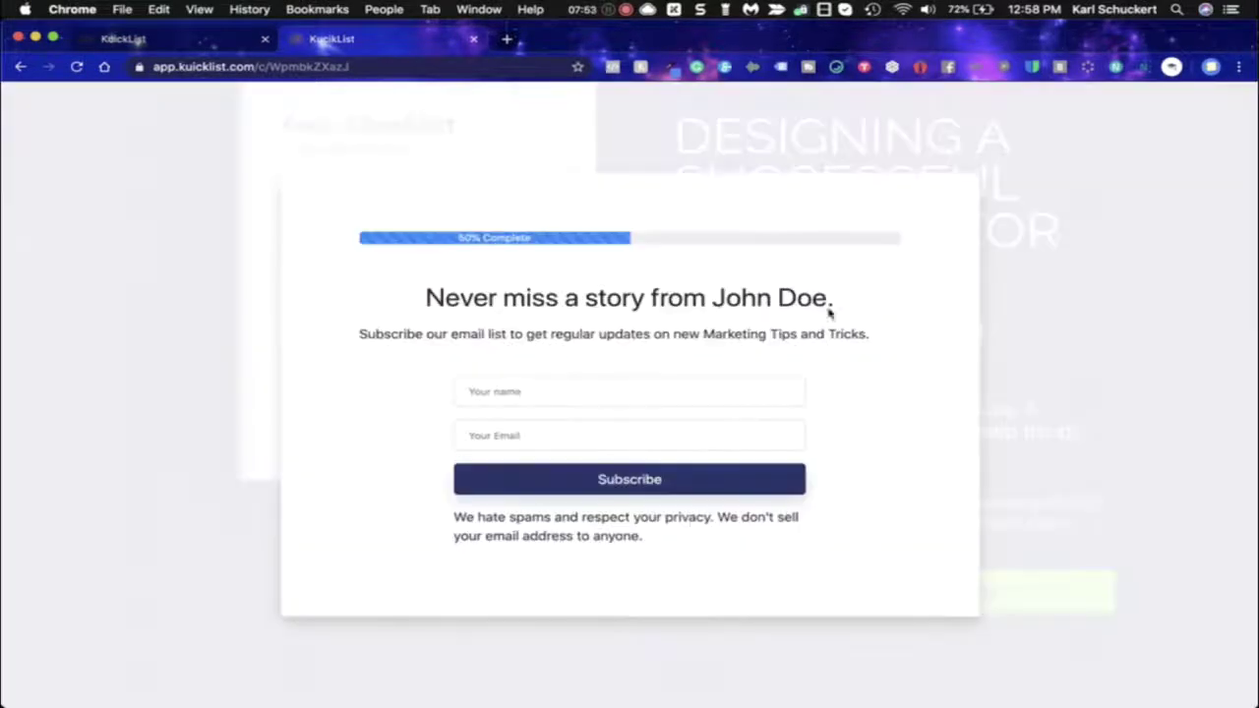
click(565, 388)
click(553, 427)
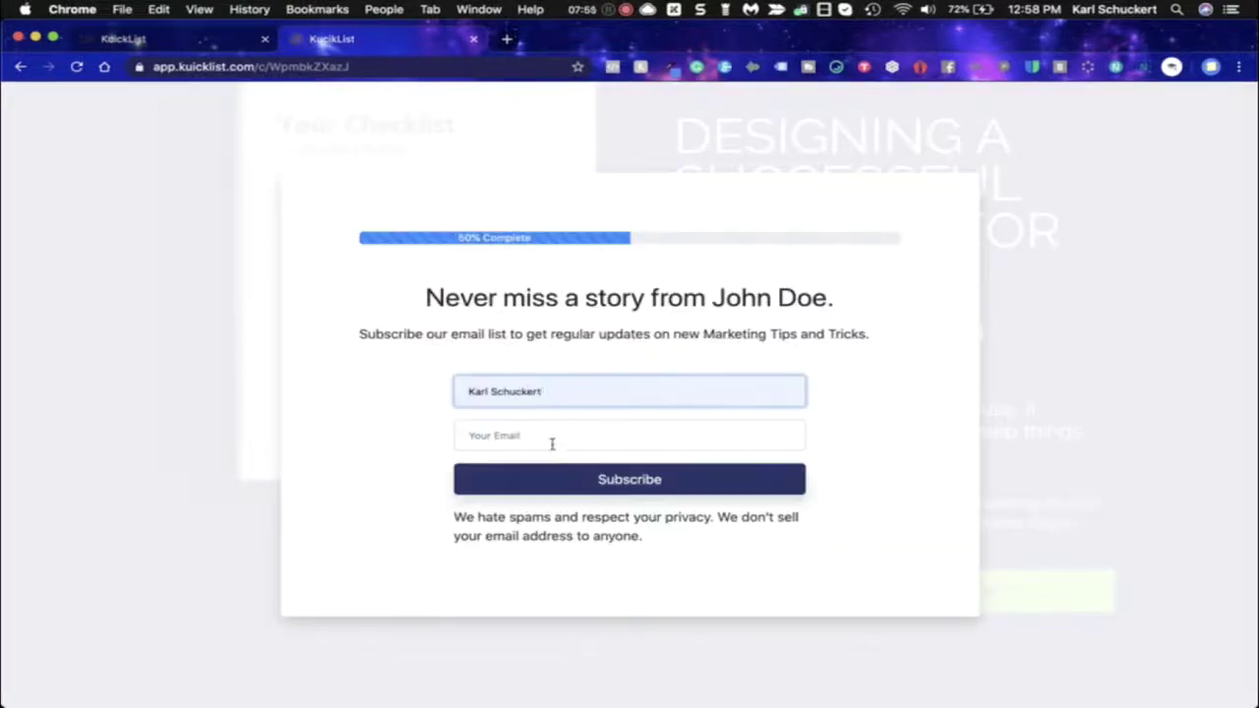
click(548, 440)
click(554, 473)
Subscribe to reach the checklist page and tick off Goals and objectives
click(554, 478)
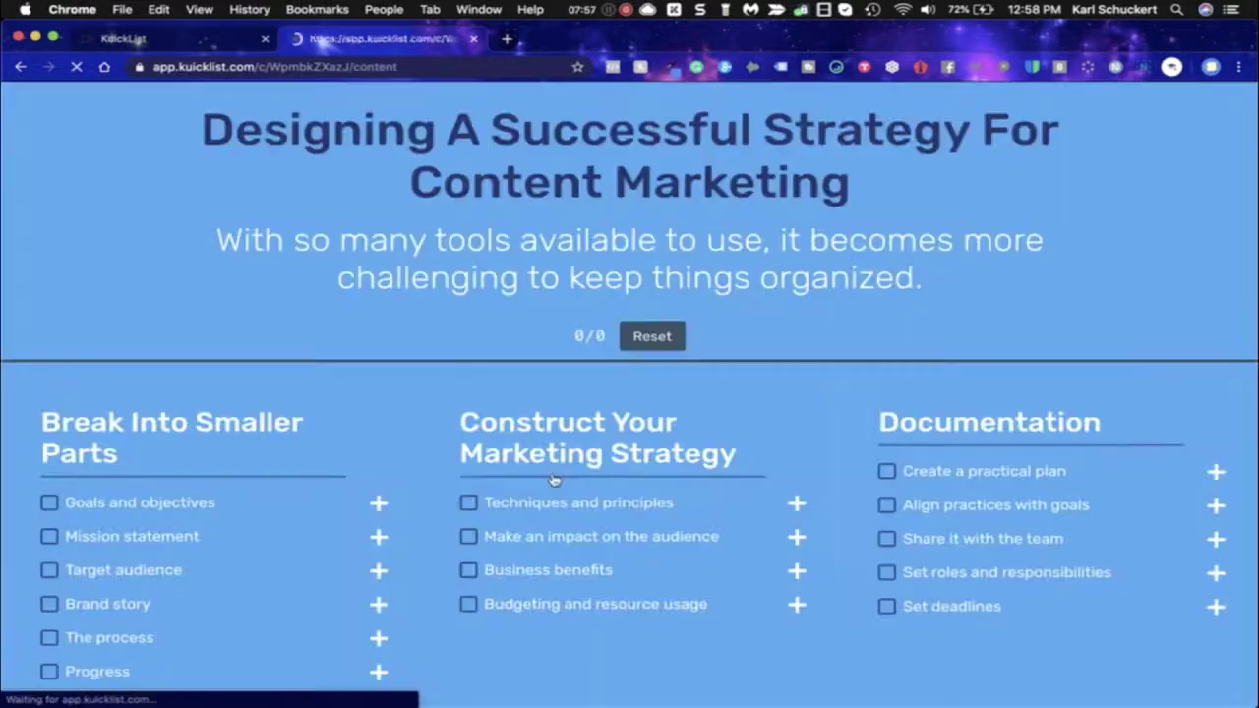
scroll(837, 361, down, 5)
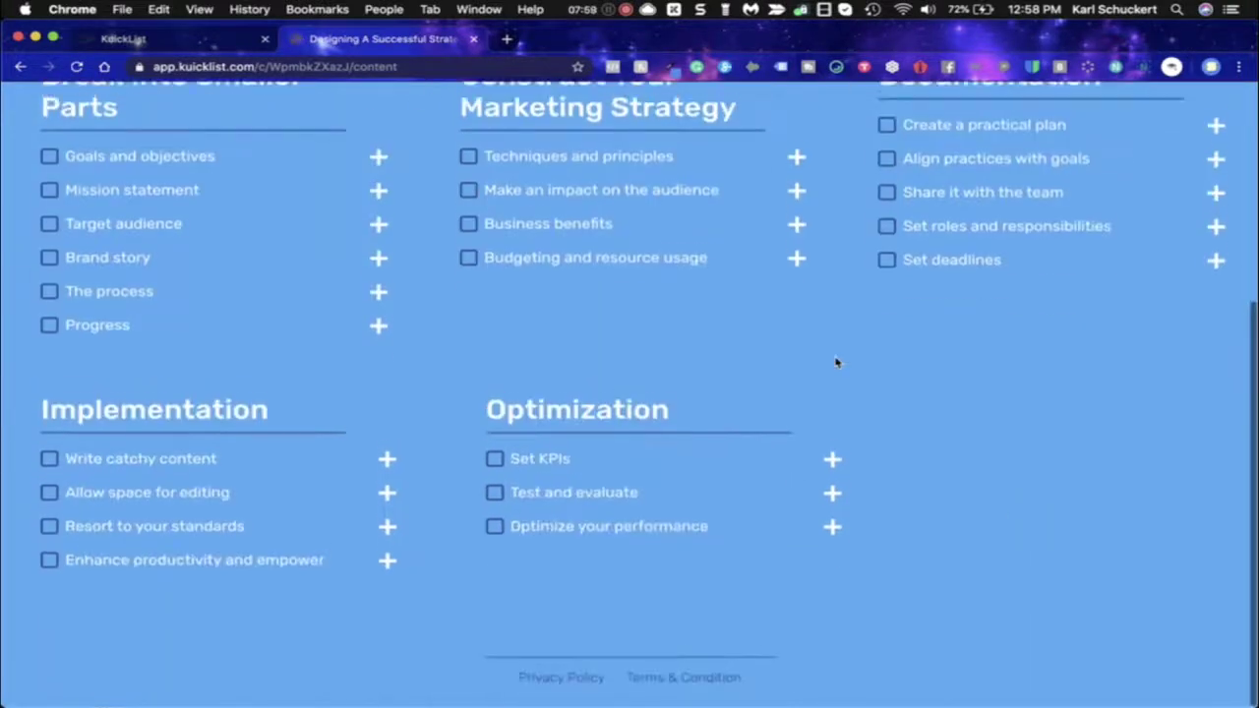
scroll(837, 361, up, 5)
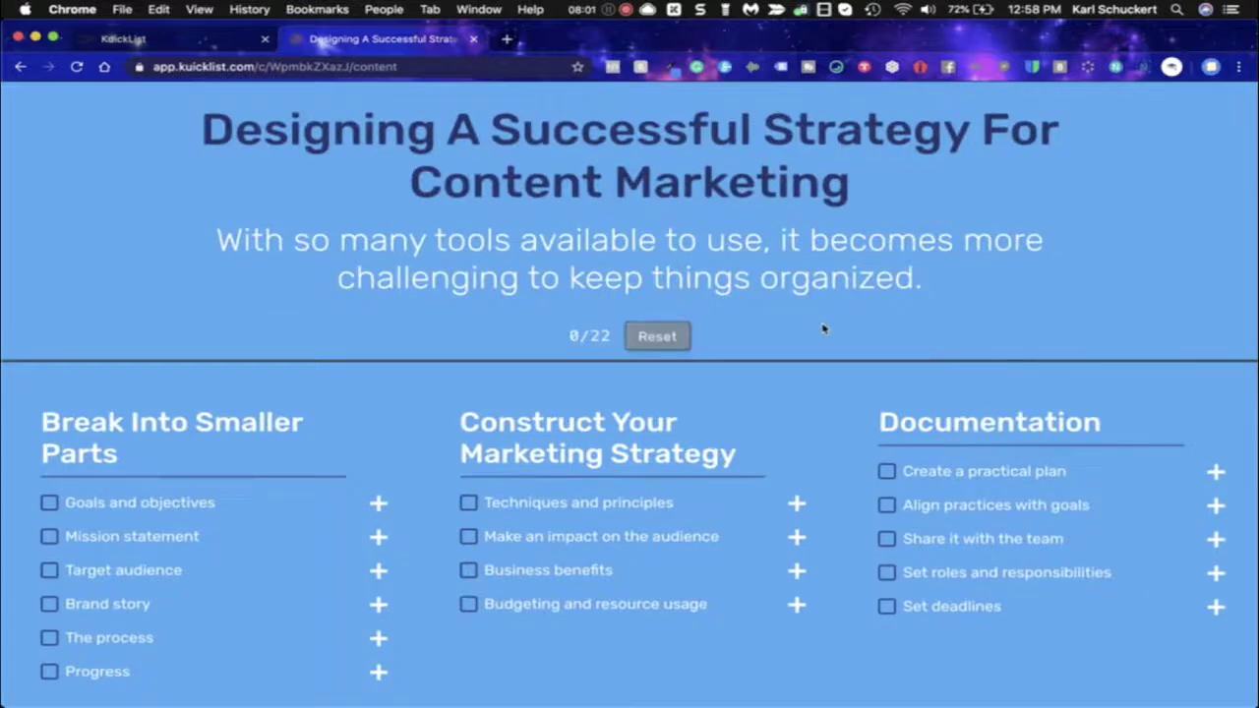
scroll(823, 329, down, 3)
scroll(824, 328, down, 1)
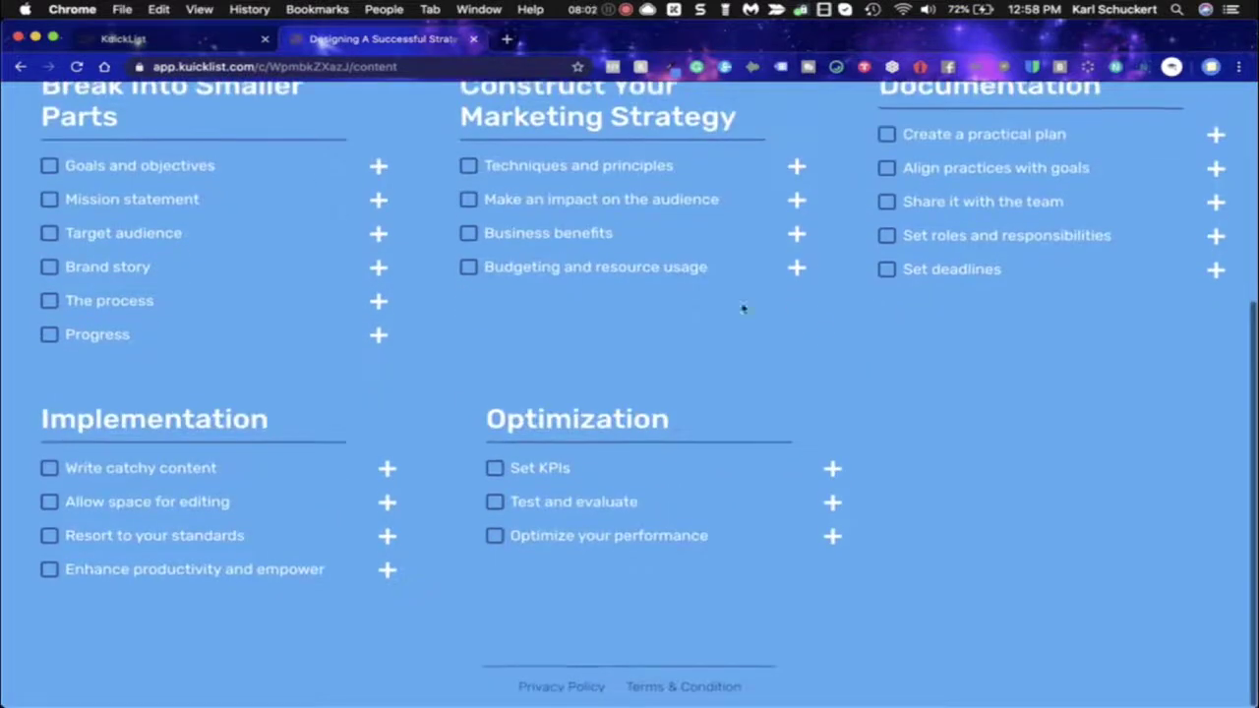
click(378, 170)
click(379, 169)
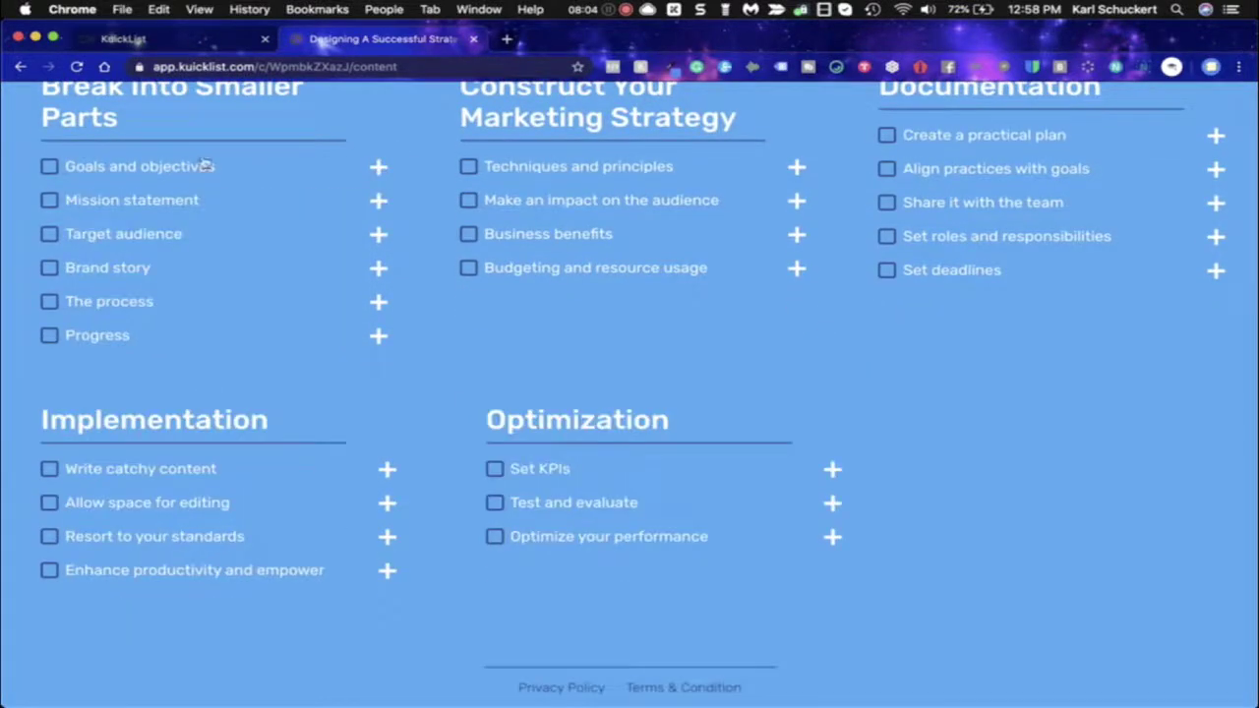
click(49, 168)
Tick off Mission statement, Target audience, Brand story, The process and Progress
scroll(246, 220, up, 2)
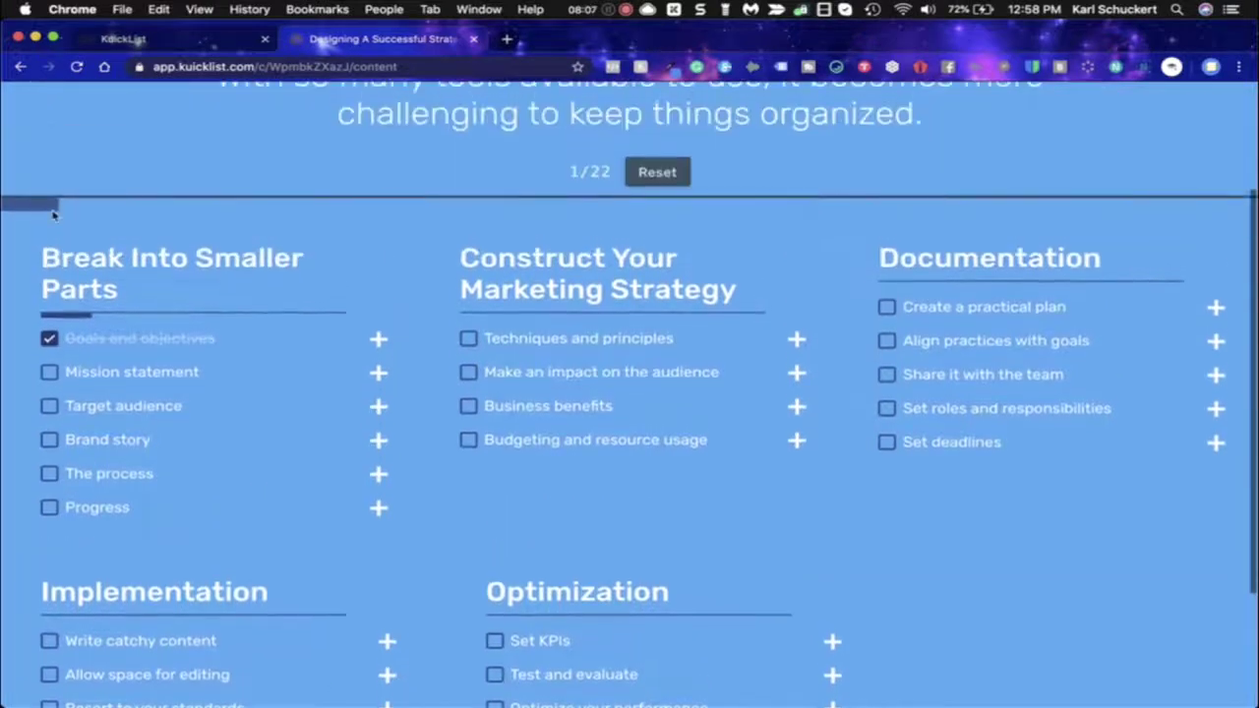
click(49, 373)
click(49, 406)
click(50, 442)
click(49, 474)
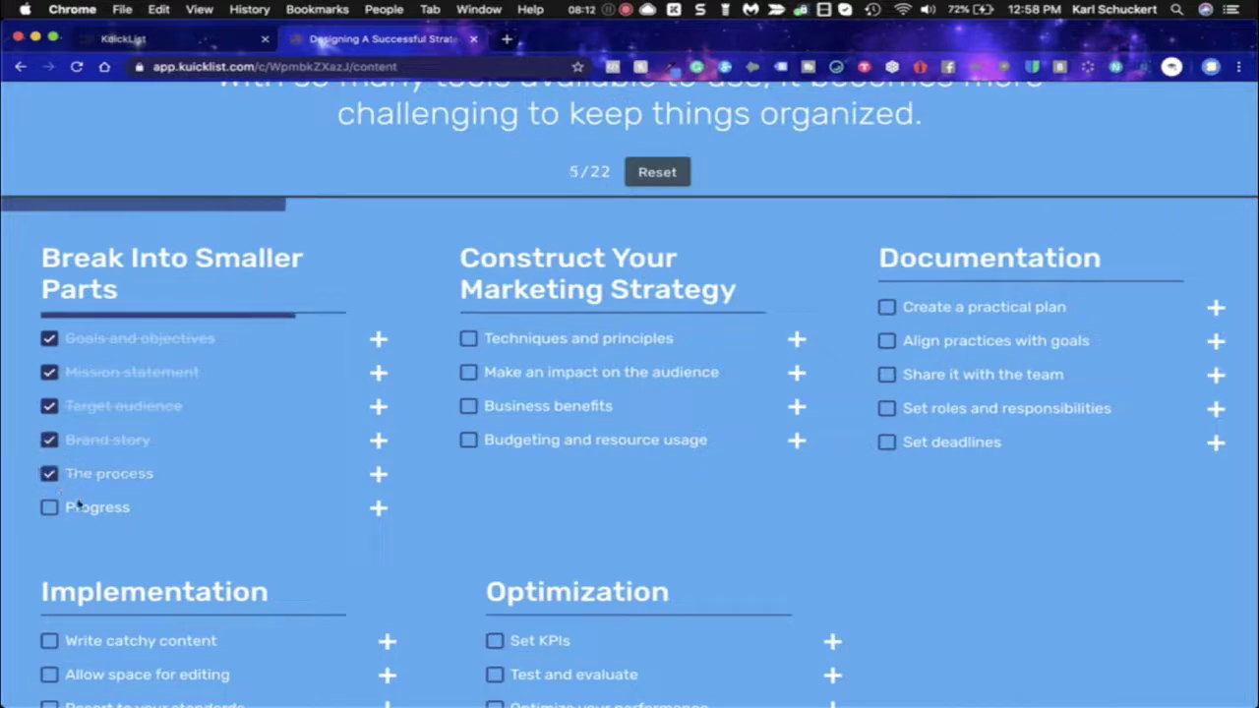
click(378, 507)
scroll(380, 512, up, 3)
scroll(380, 512, down, 6)
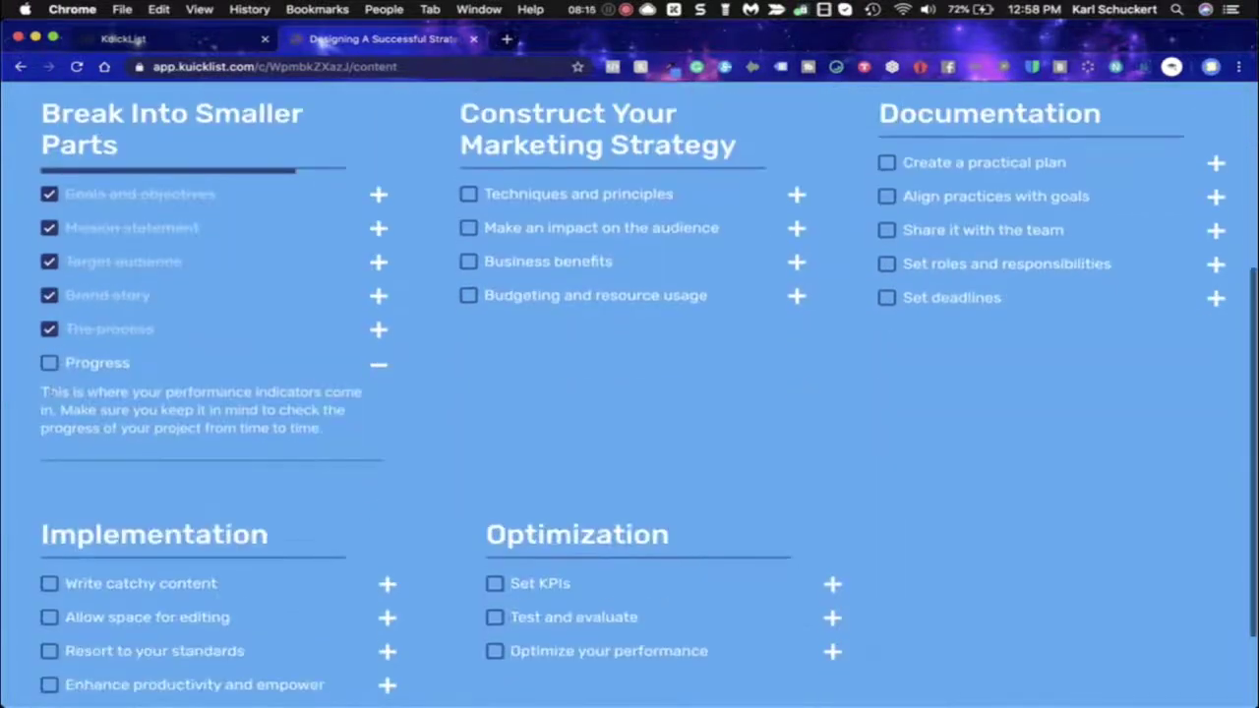
click(49, 363)
scroll(333, 393, up, 4)
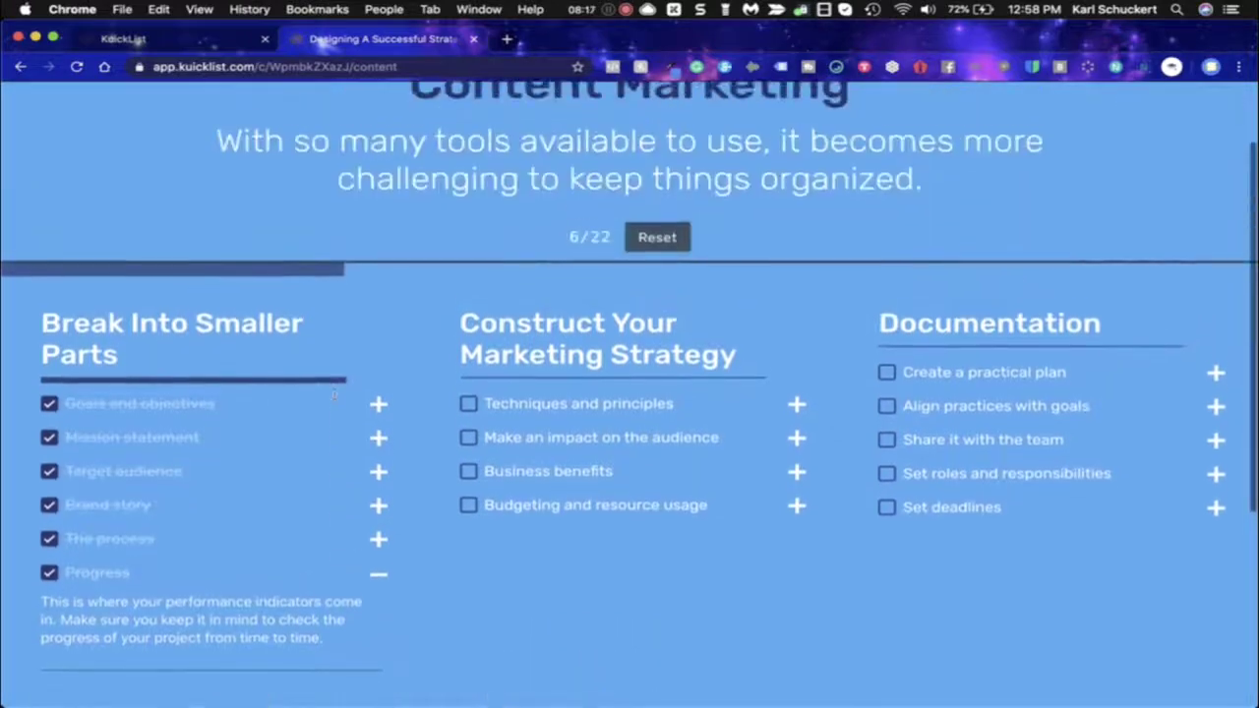
scroll(351, 481, up, 2)
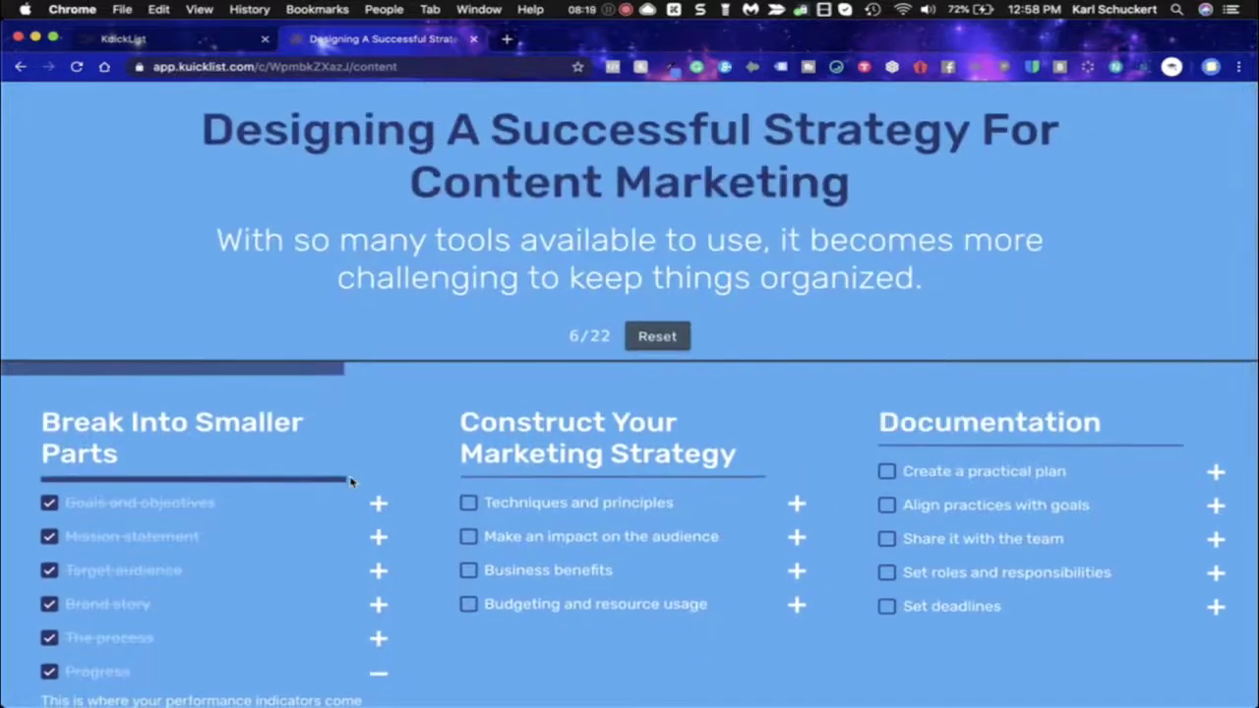
scroll(354, 483, up, 2)
click(194, 43)
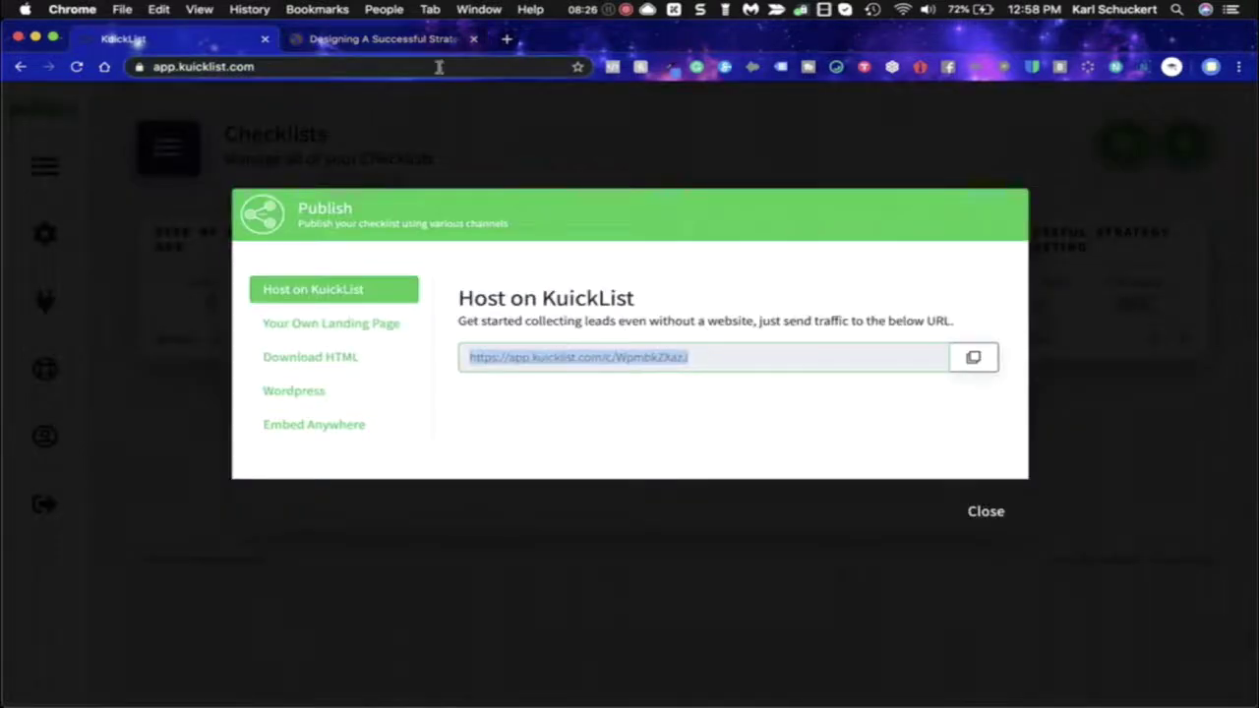
click(415, 37)
click(428, 69)
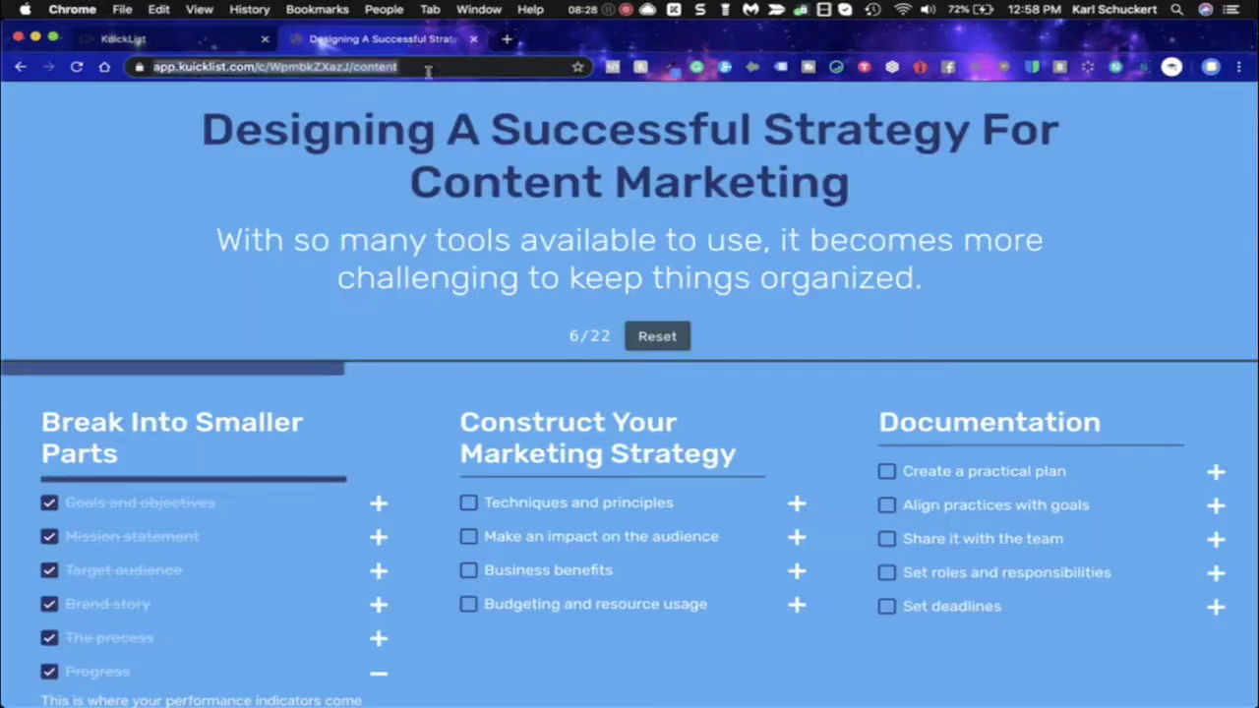
key(Right)
key(BackSpace)
key(BackSpace)
key(BackSpace)
key(BackSpace)
key(BackSpace)
key(BackSpace)
key(BackSpace)
key(BackSpace)
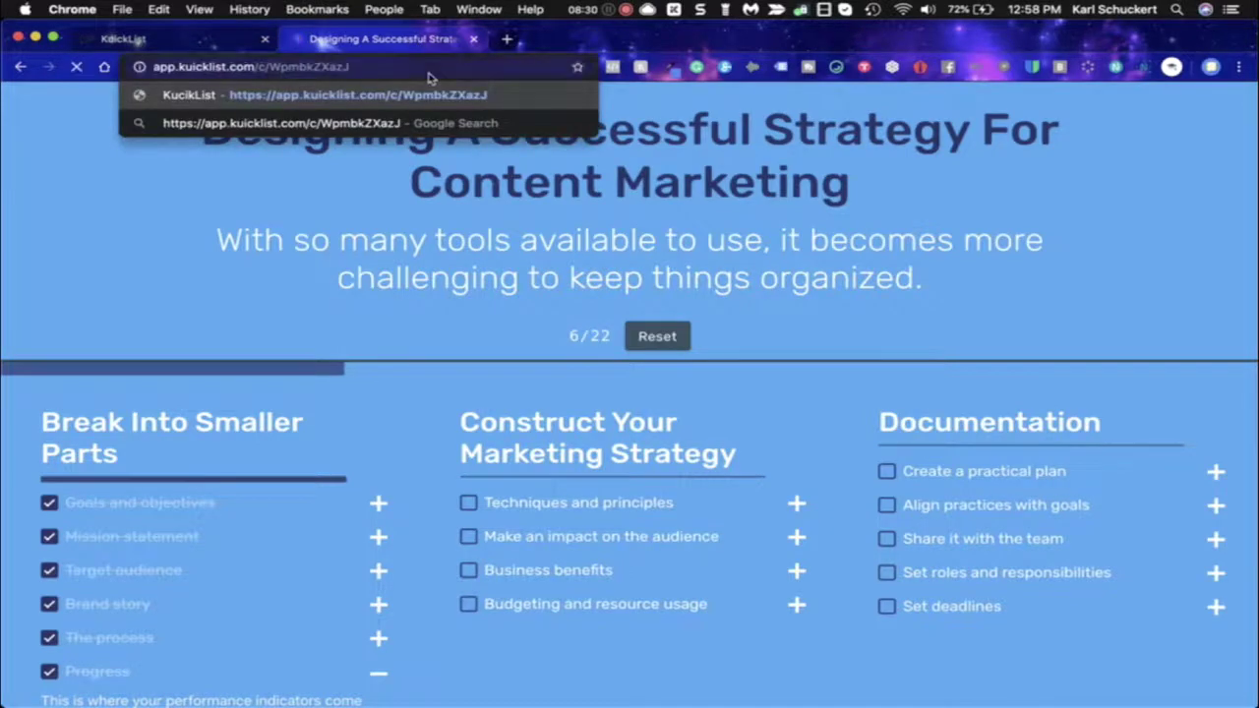
key(Return)
scroll(646, 245, down, 5)
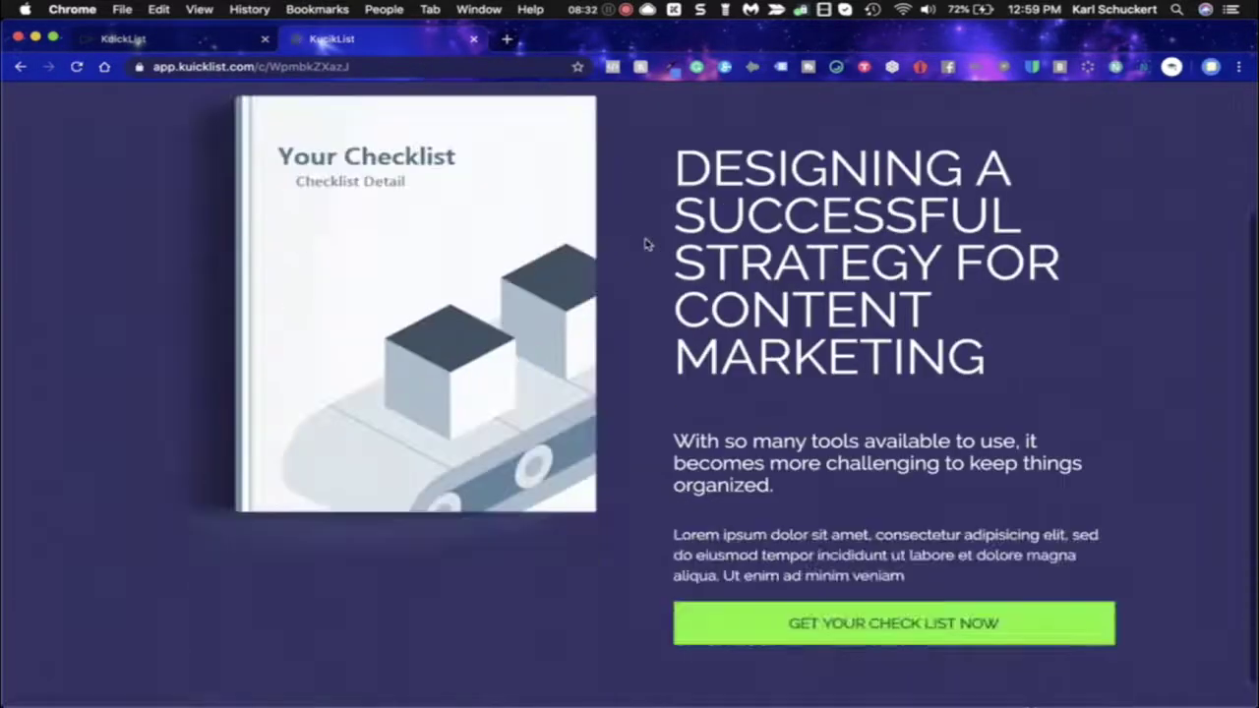
click(807, 594)
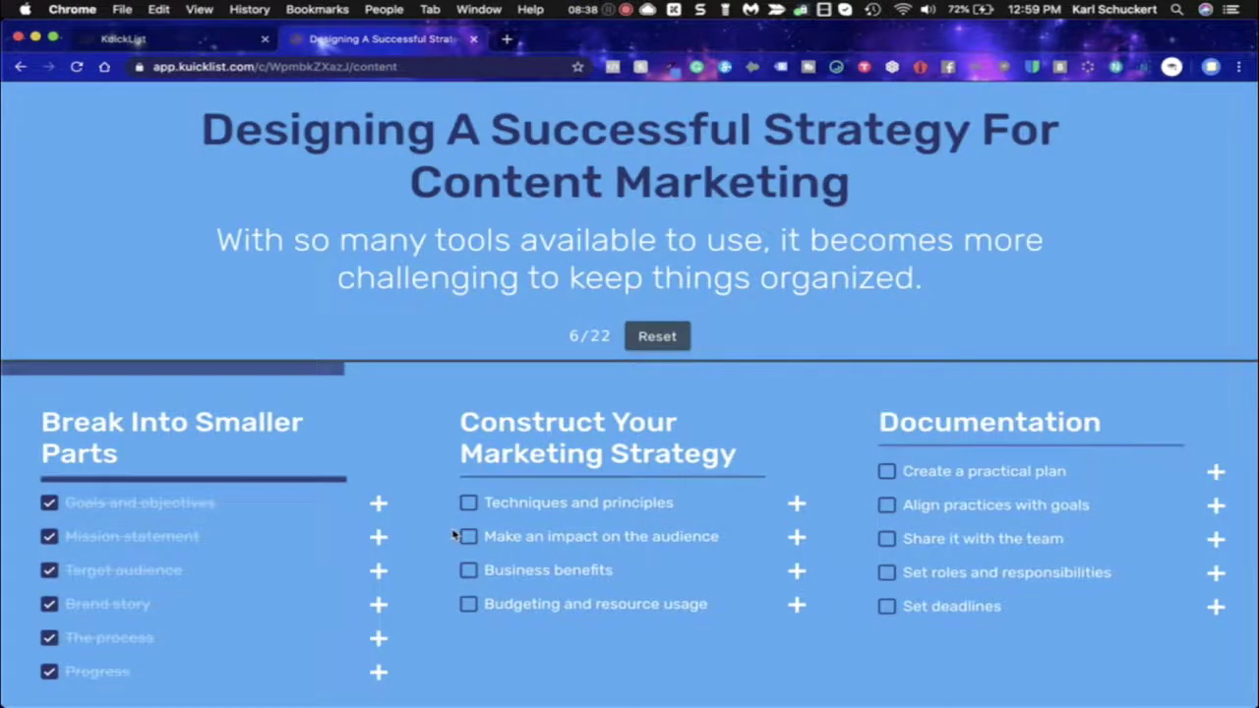
scroll(427, 449, down, 5)
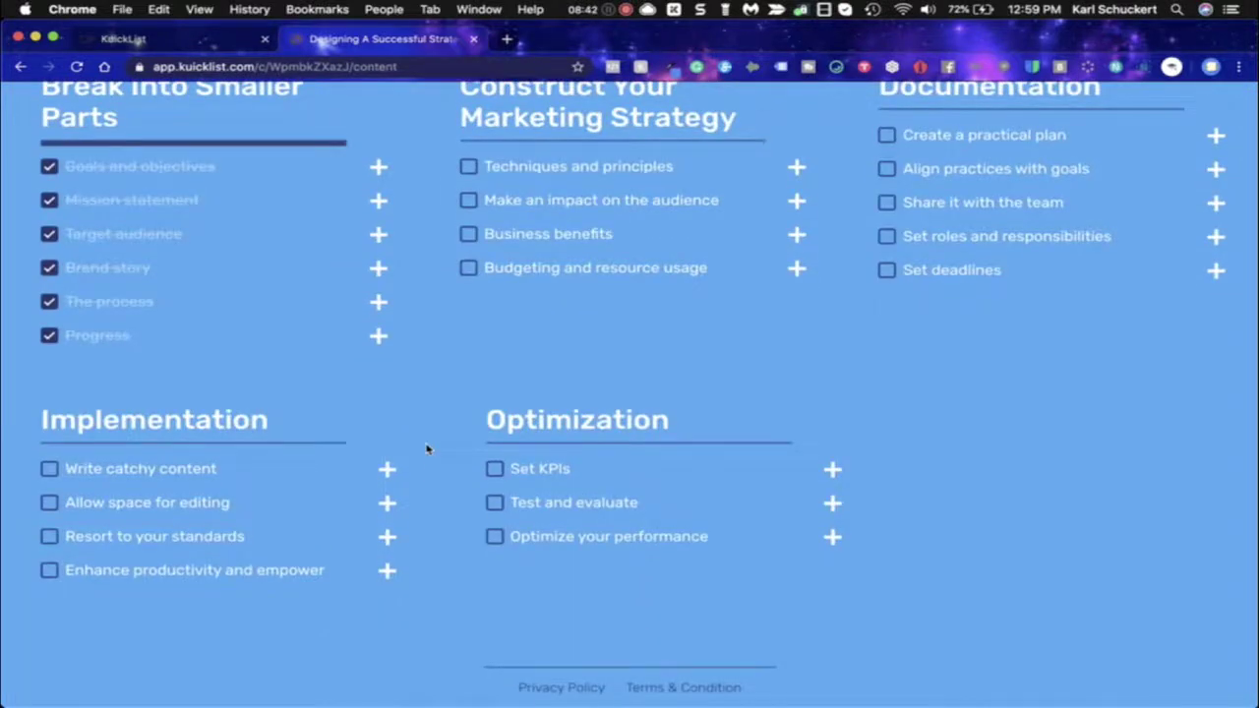
scroll(427, 489, up, 5)
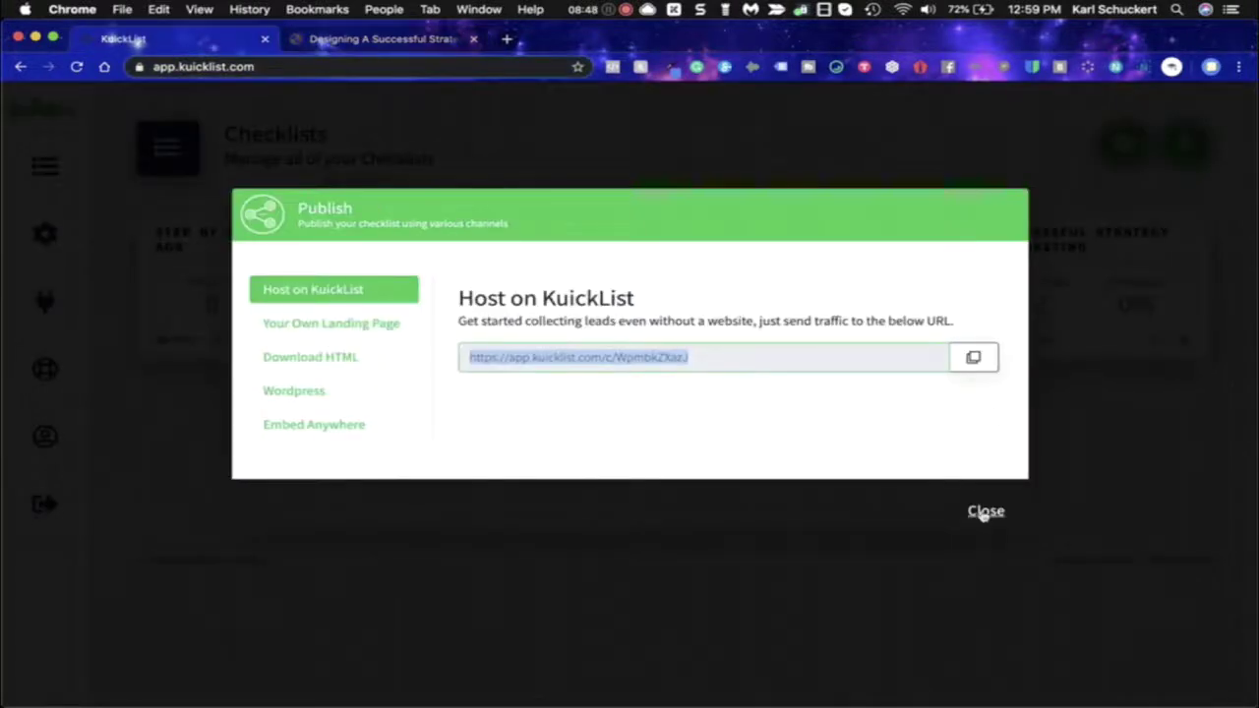
Close the Publish dialog and reload the dashboard to show 1 visit, 1 lead and 100% opt-in
click(983, 511)
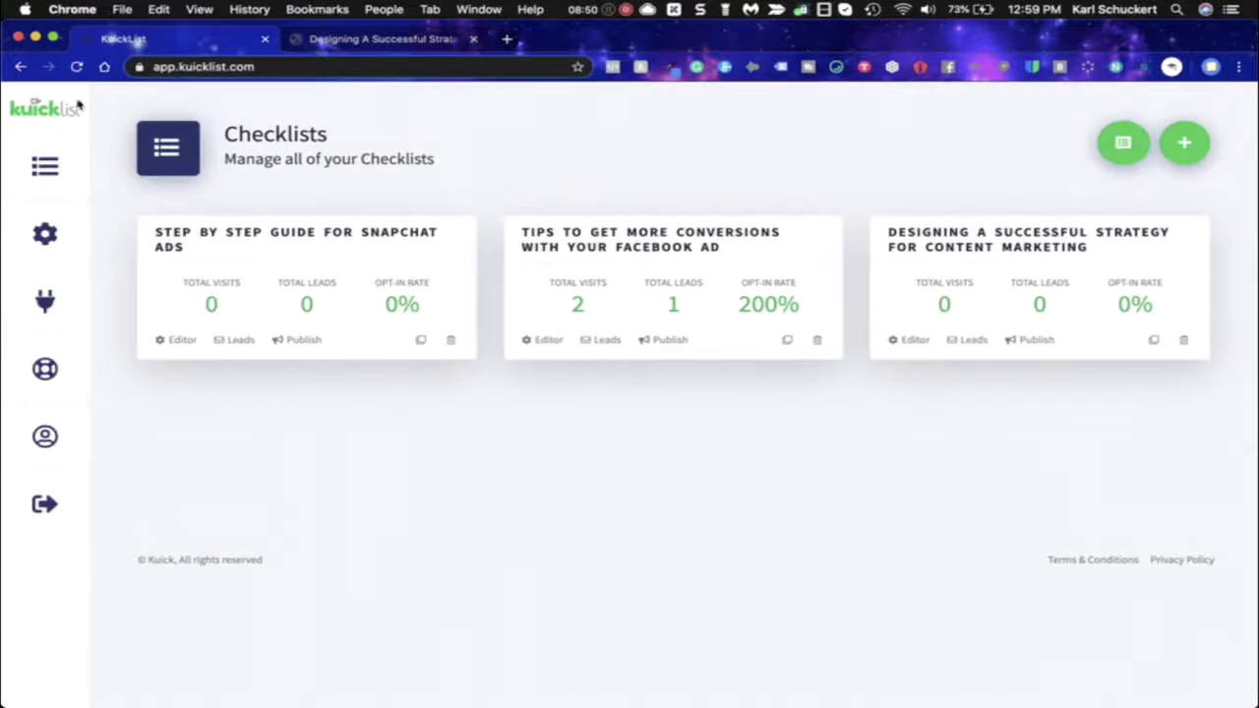
click(77, 66)
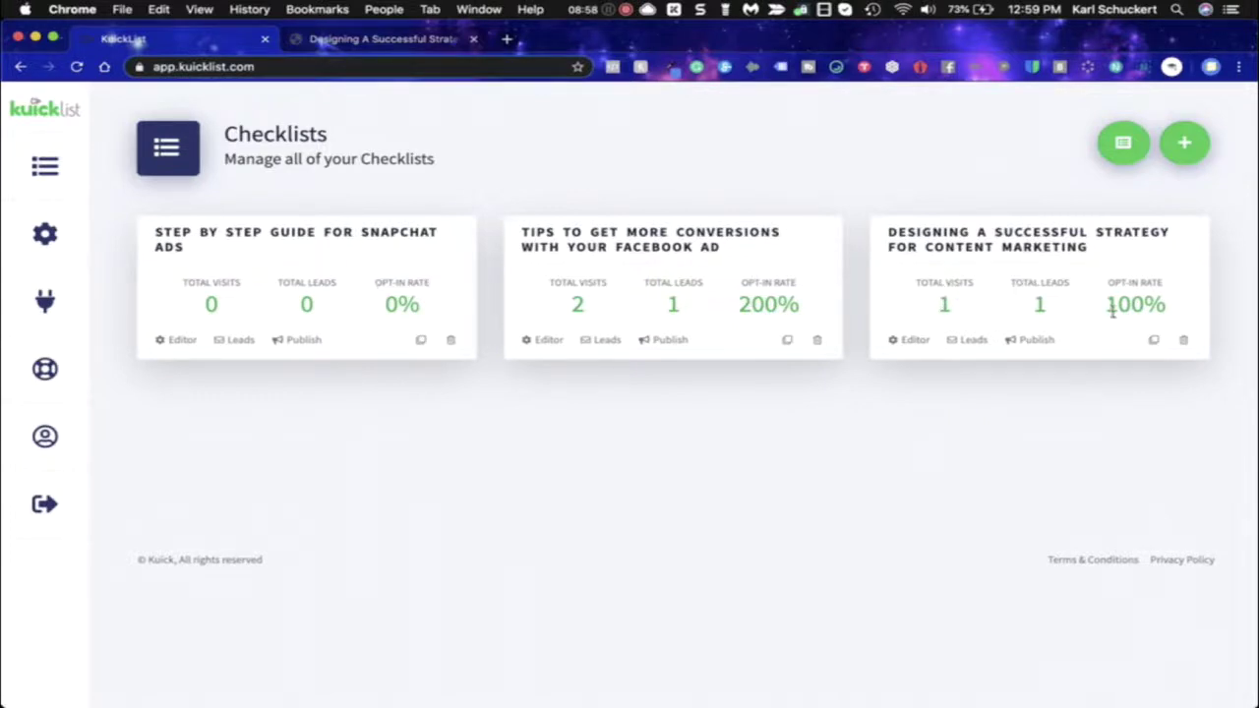
drag(1109, 306, 1169, 307)
click(899, 462)
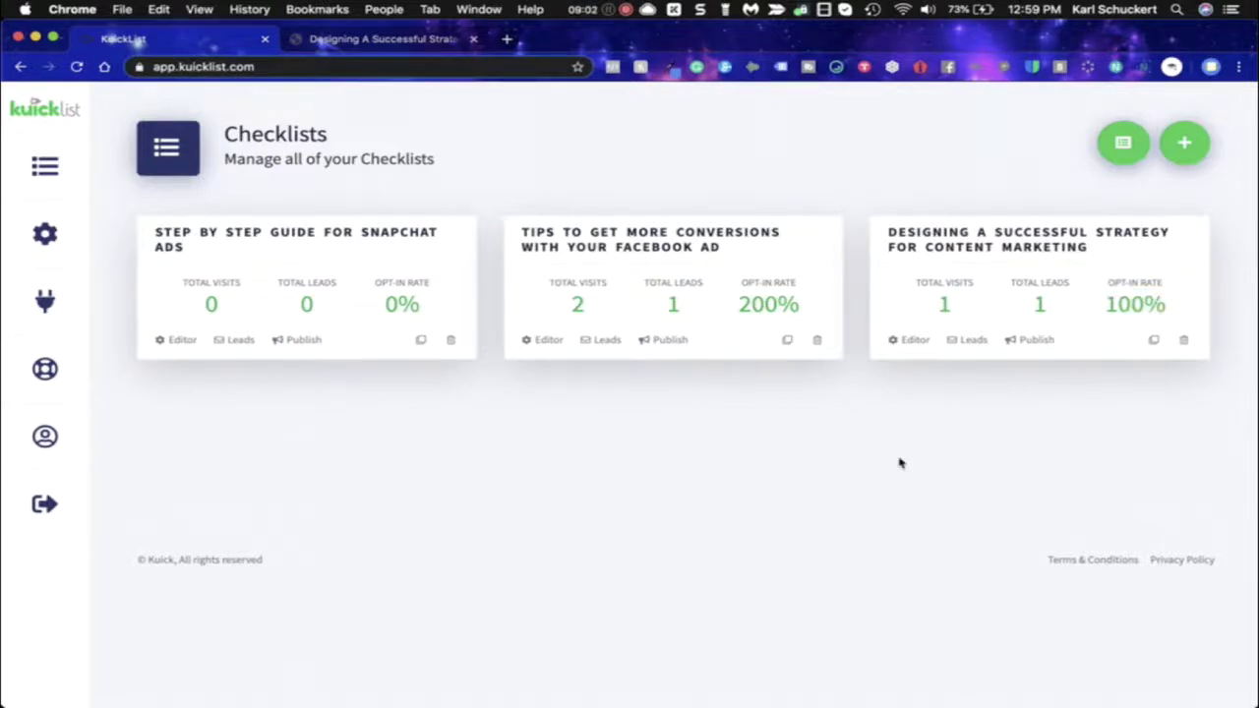